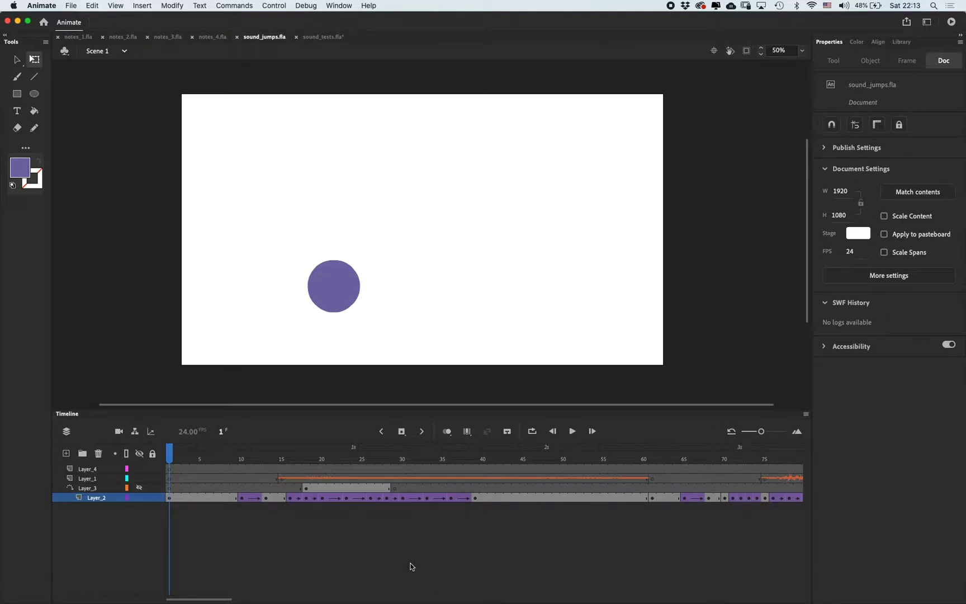
- Play back the reference animations in sound_jumps.fla and notes_3.fla from their first frames
key("Return")
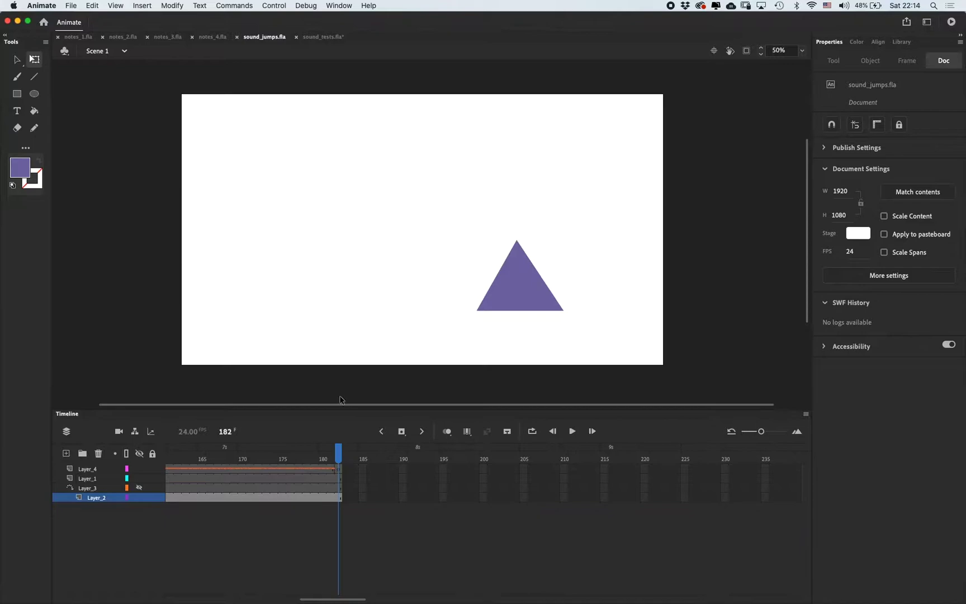
left_click_drag(341, 598, 153, 579)
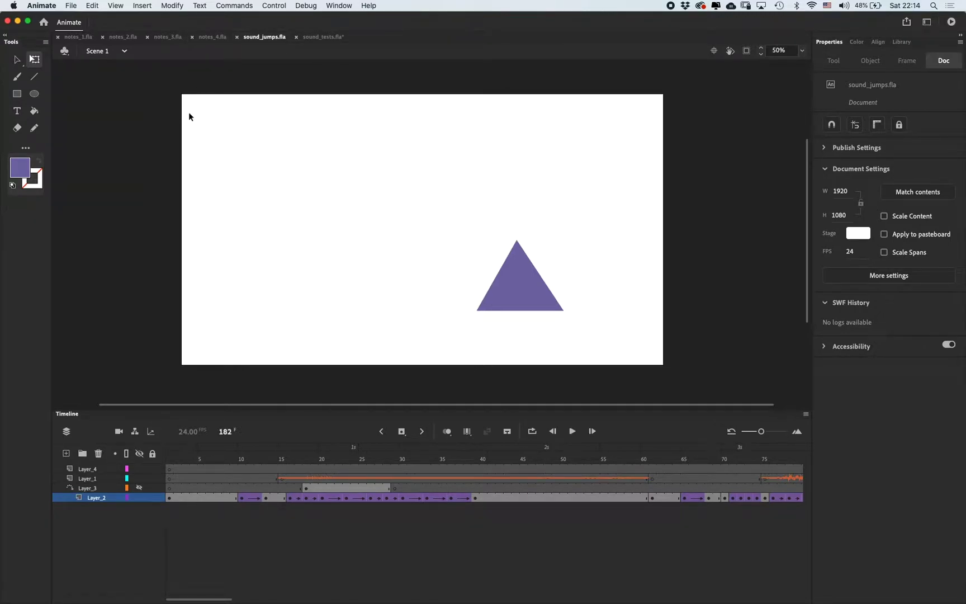
left_click(167, 36)
left_click_drag(314, 600, 164, 587)
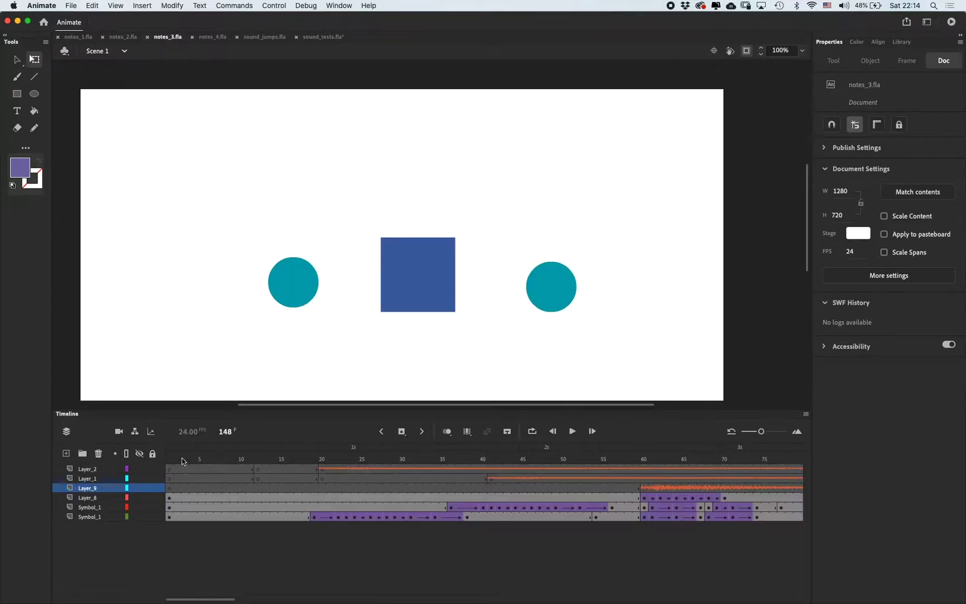
left_click_drag(182, 459, 125, 459)
key("Return")
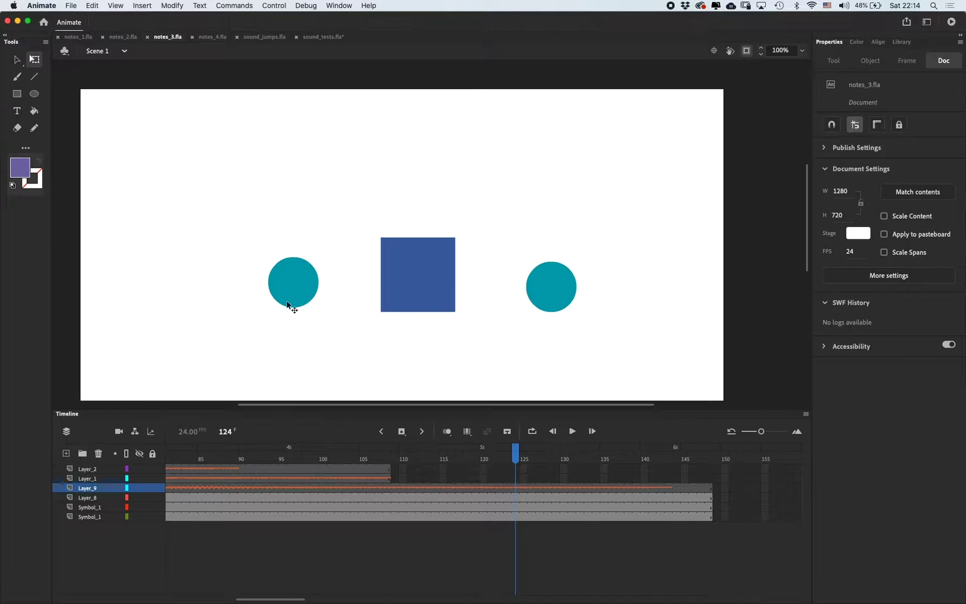
left_click_drag(263, 455, 241, 454)
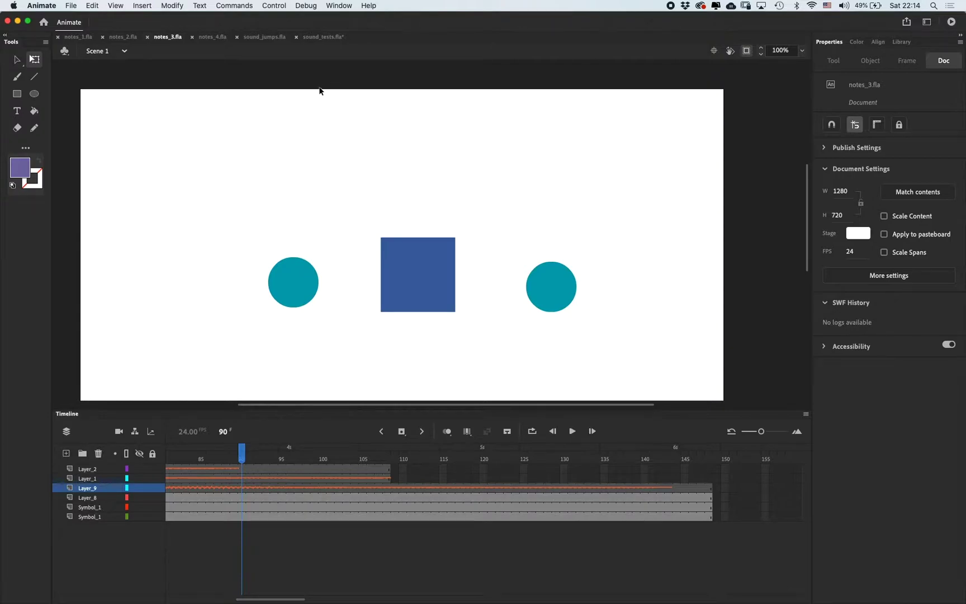
- Create a new blank 1920 × 1080 document at 24 FPS
key("super+n")
key("Return")
left_click_drag(463, 335, 441, 318)
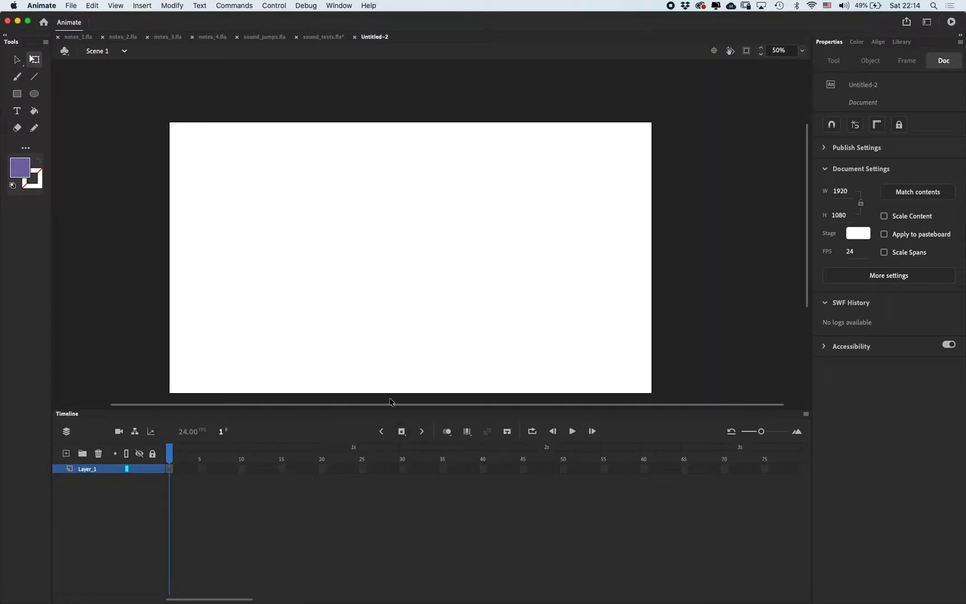
- Switch to Google Drive in Chrome, look through the SFX folder's sound files, and return to Animate
left_click(220, 586)
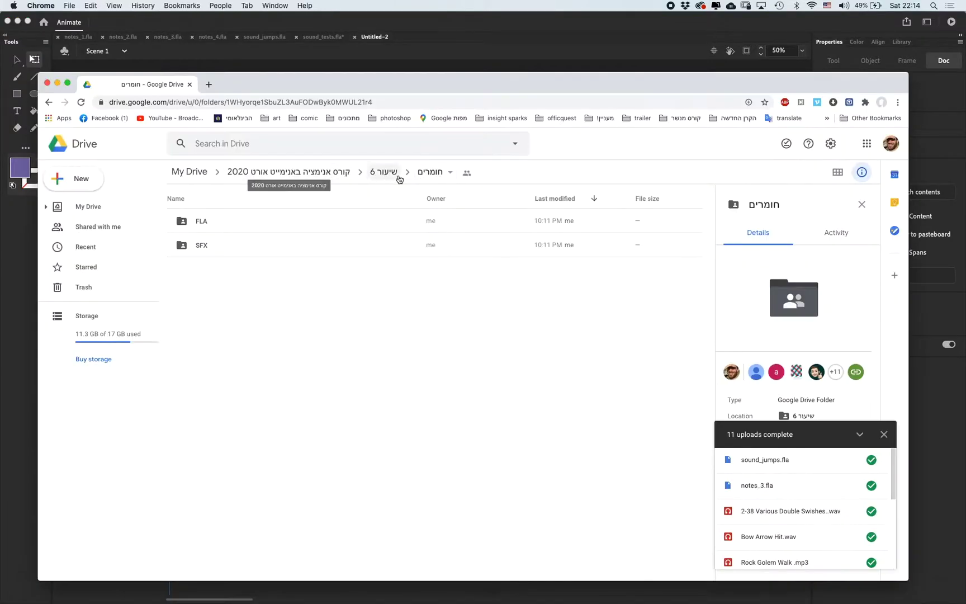
double_click(211, 247)
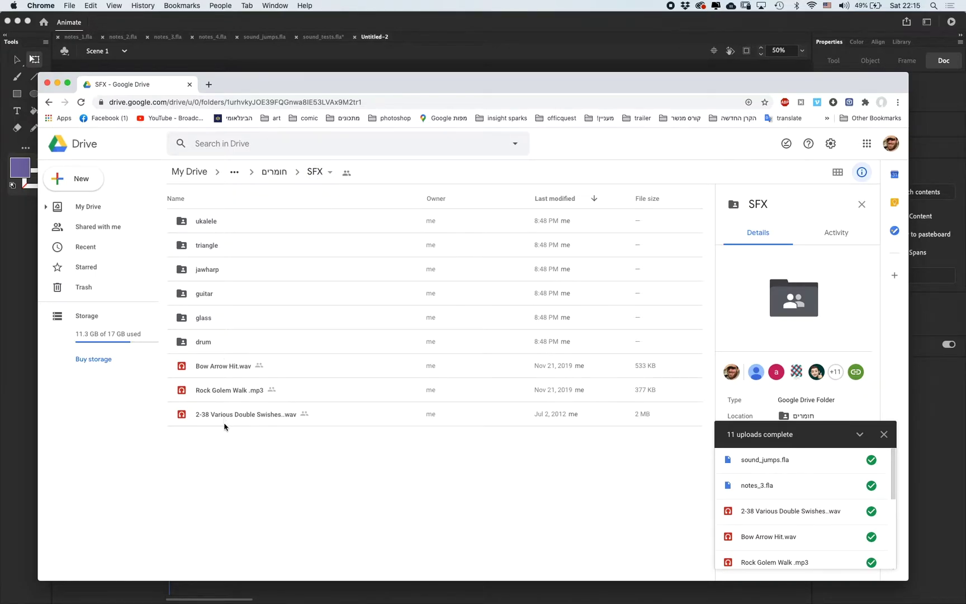
mouse_move(274, 602)
left_click(378, 590)
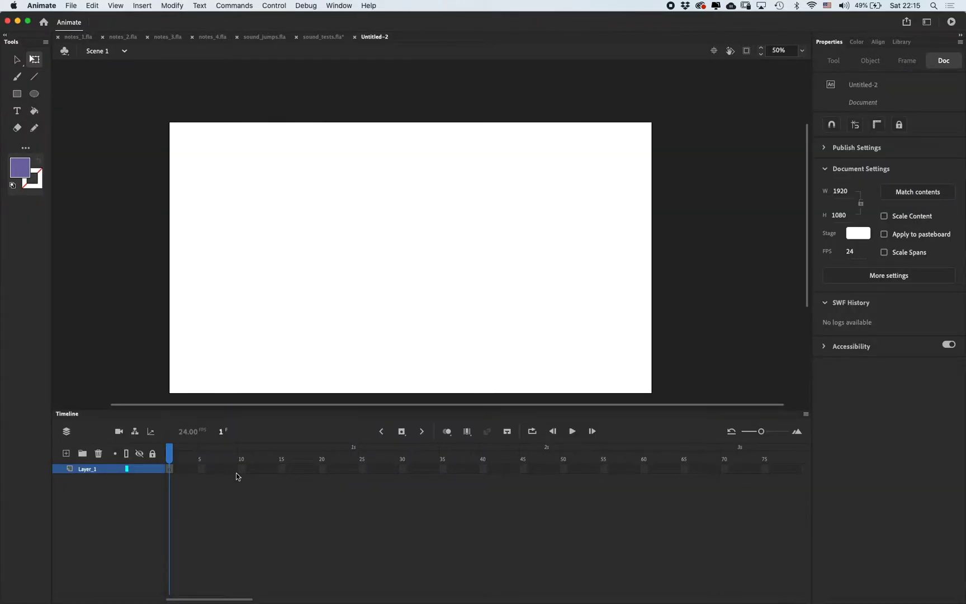
- Import the 411494 inspectorj jew's harp WAV file from the jawharp folder onto the stage
left_click(72, 6)
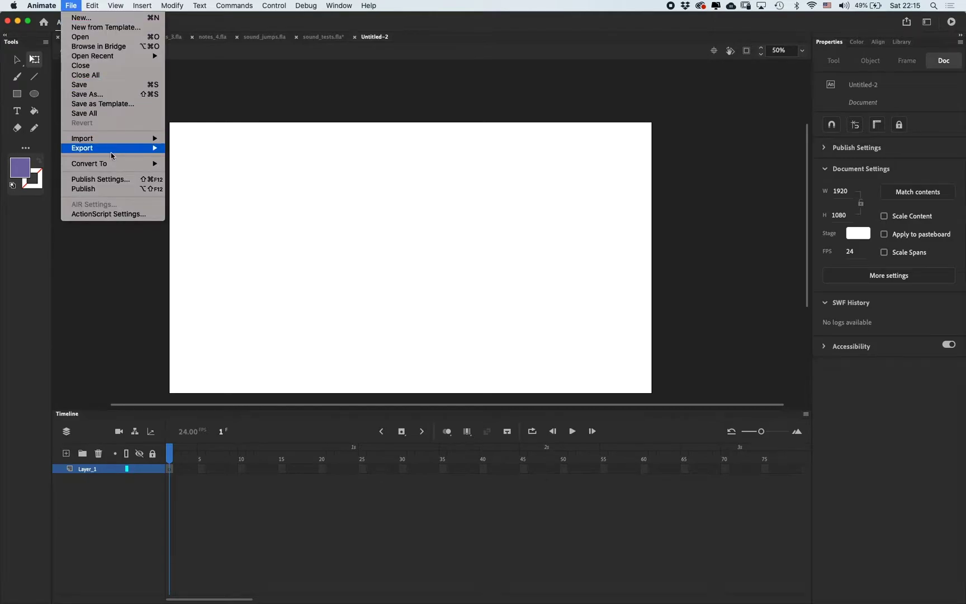
mouse_move(114, 141)
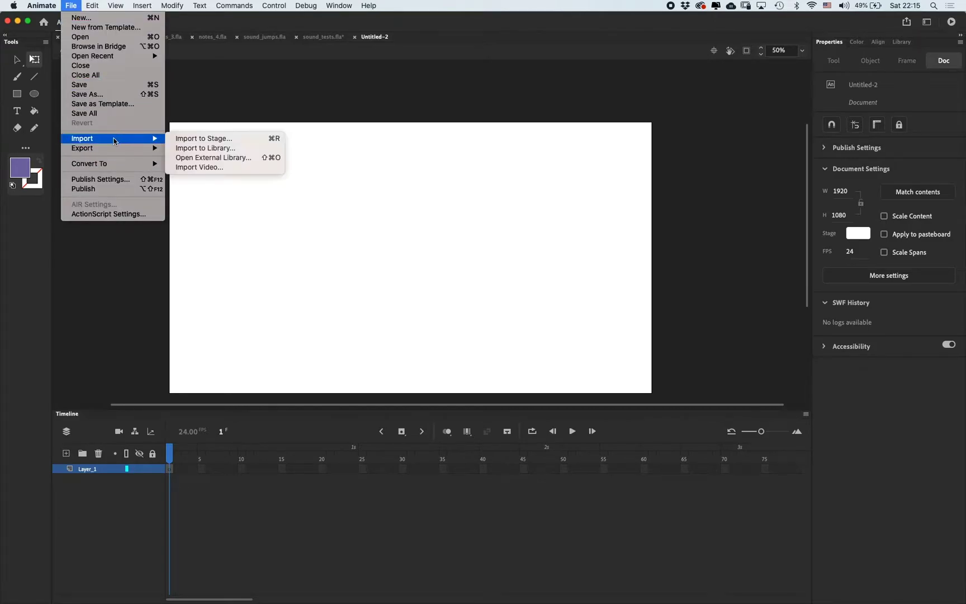
left_click(255, 139)
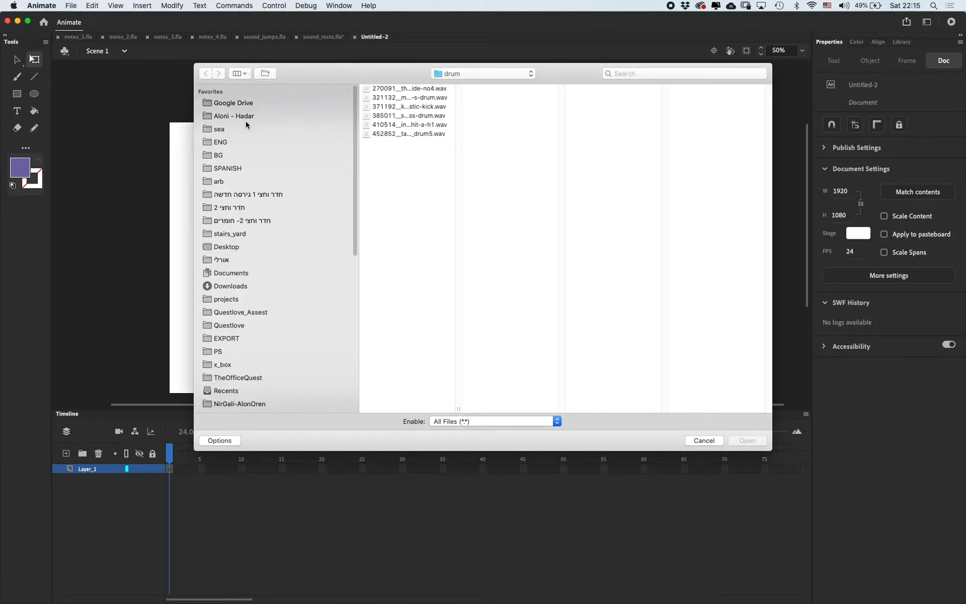
left_click(512, 79)
left_click(499, 86)
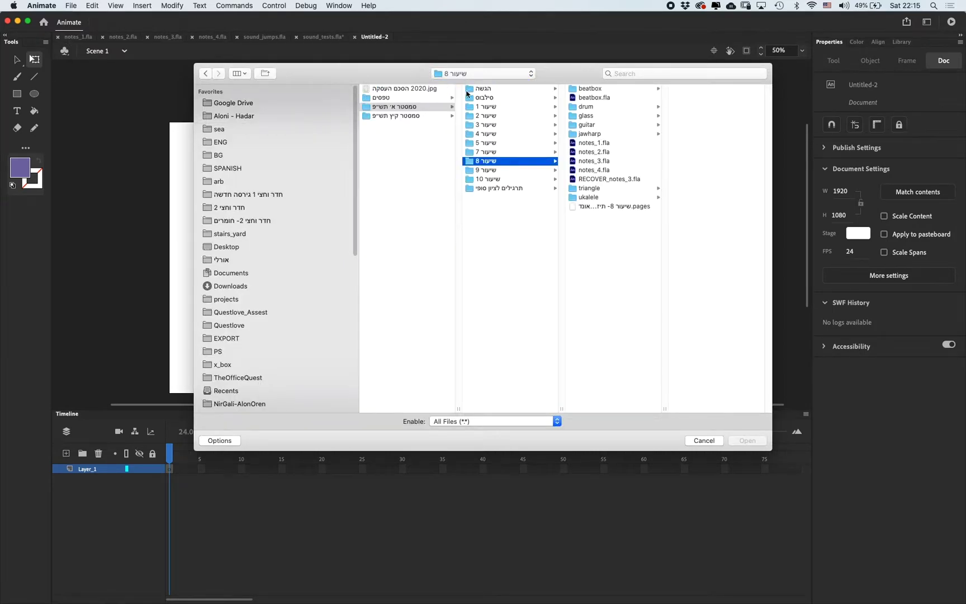
left_click(609, 134)
left_click(720, 99)
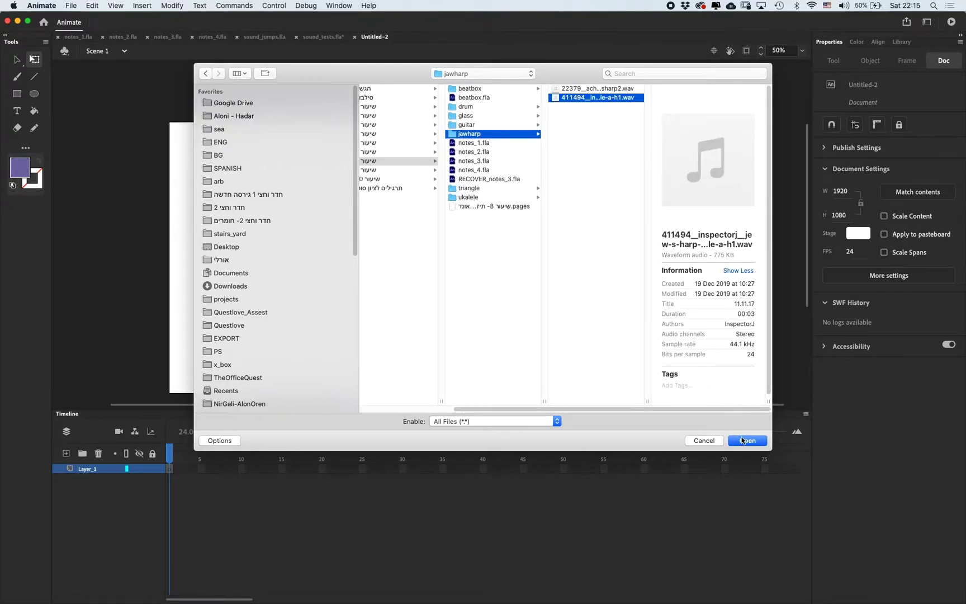
left_click(748, 440)
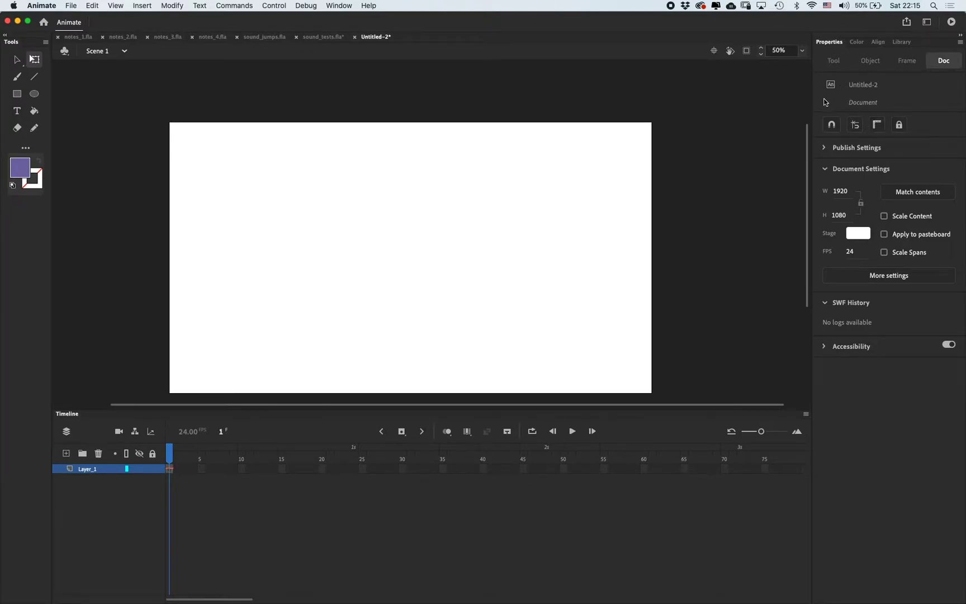
- Extend Layer_1 to frame 66 so the imported sound has frames to play over
left_click(171, 469)
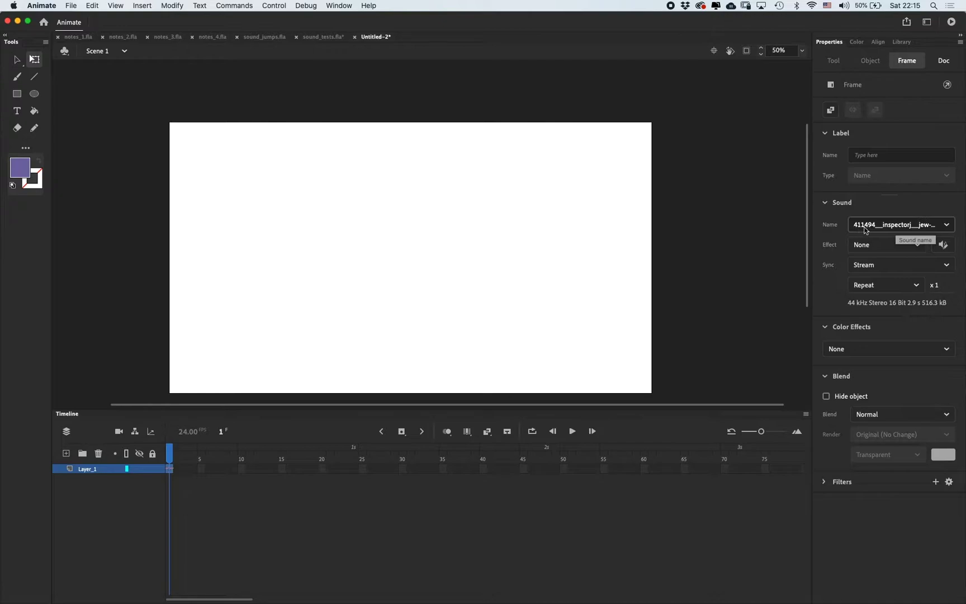
left_click(178, 448)
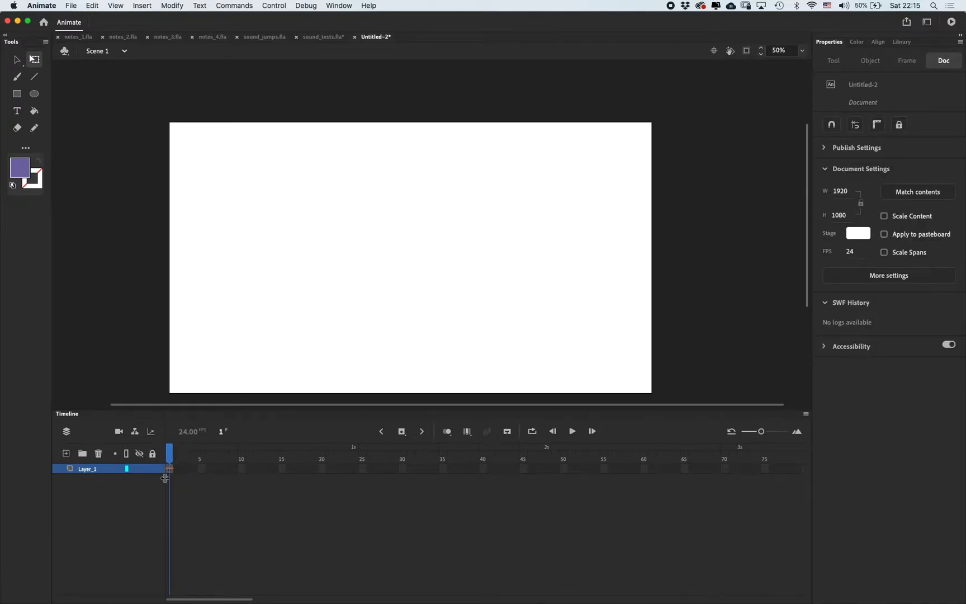
left_click(689, 469)
key("F5")
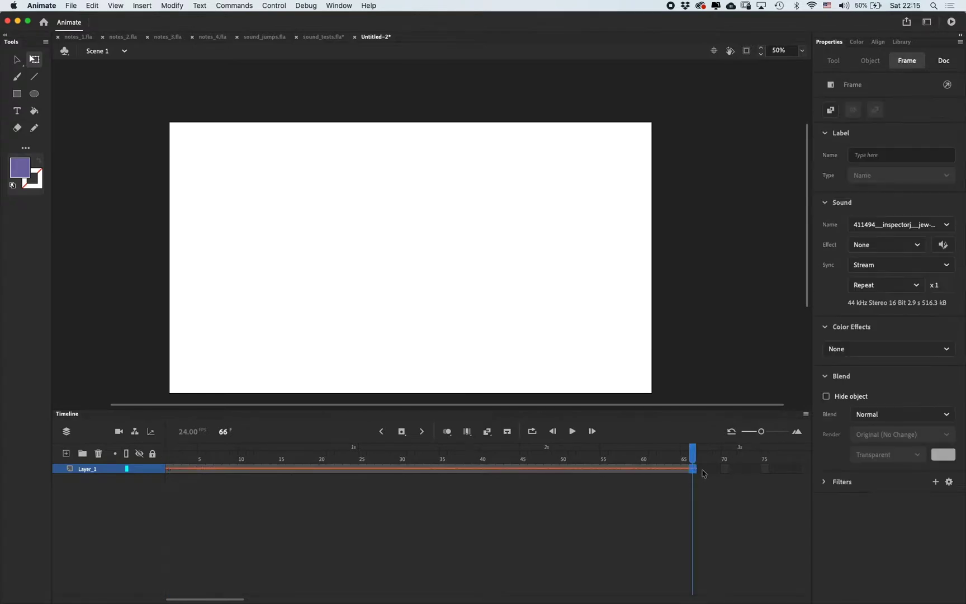
- Scrub through the first frames of Layer_1 to check how the streamed sound plays
left_click_drag(322, 463, 134, 470)
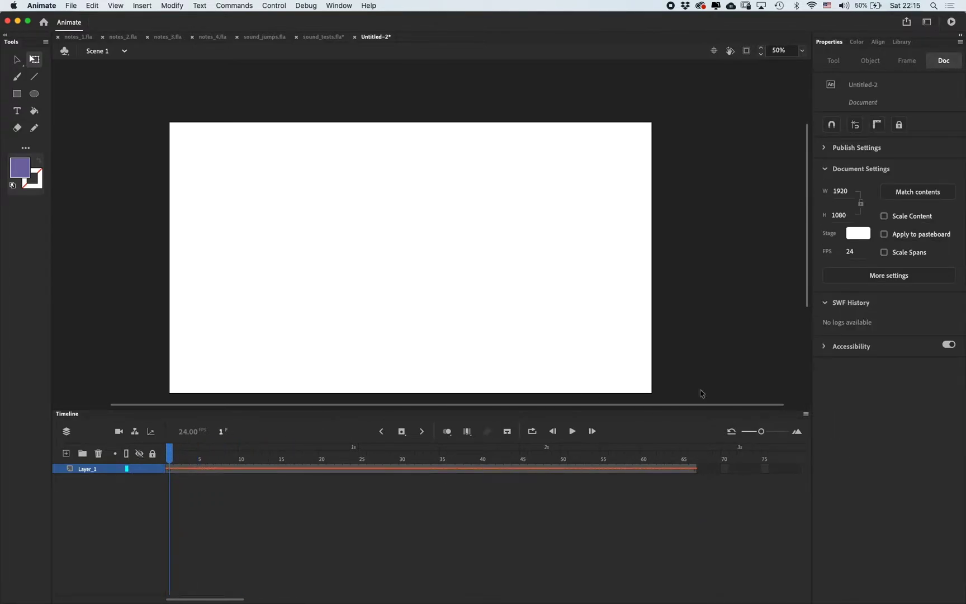
left_click(281, 467)
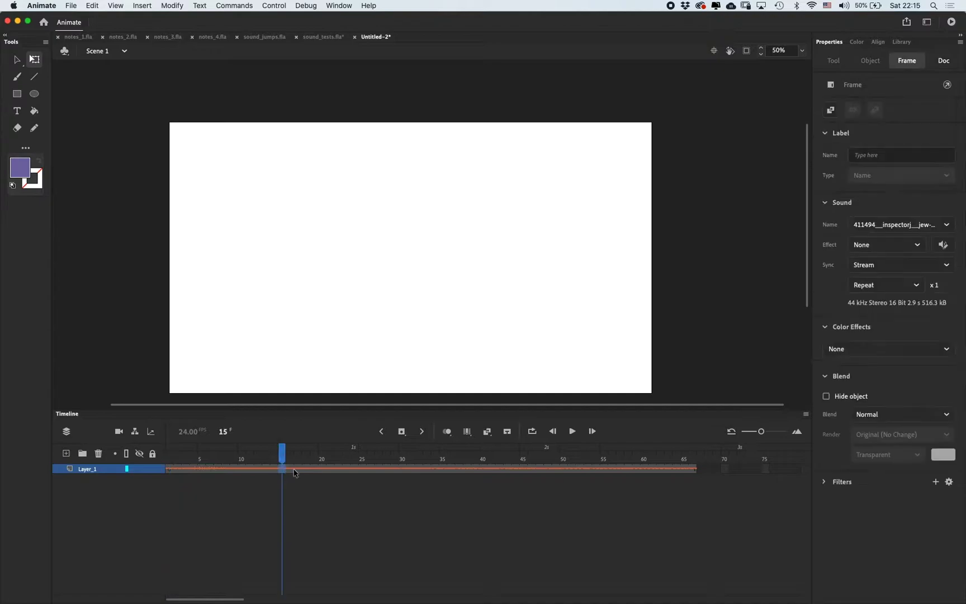
key("period")
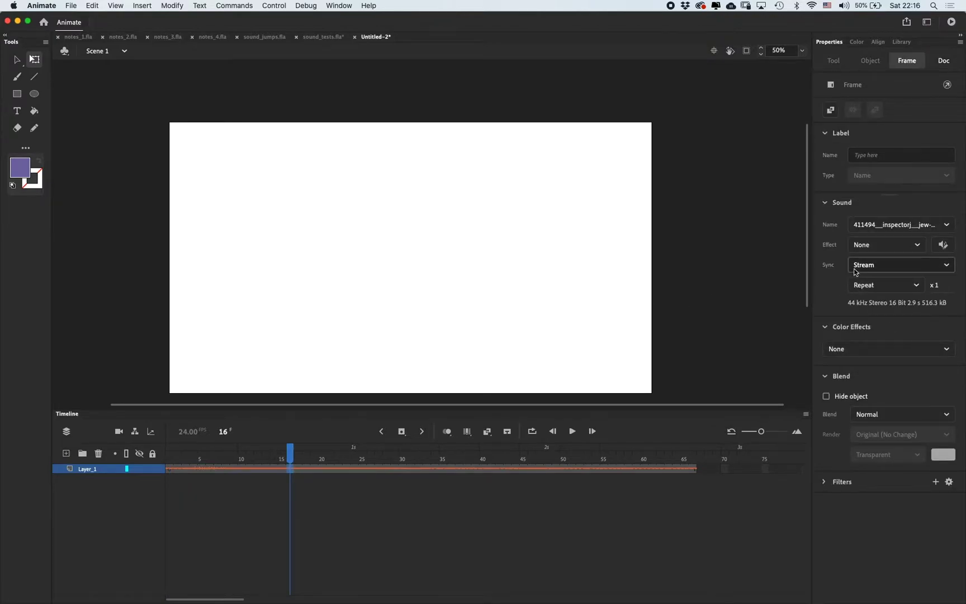
left_click_drag(291, 454, 168, 462)
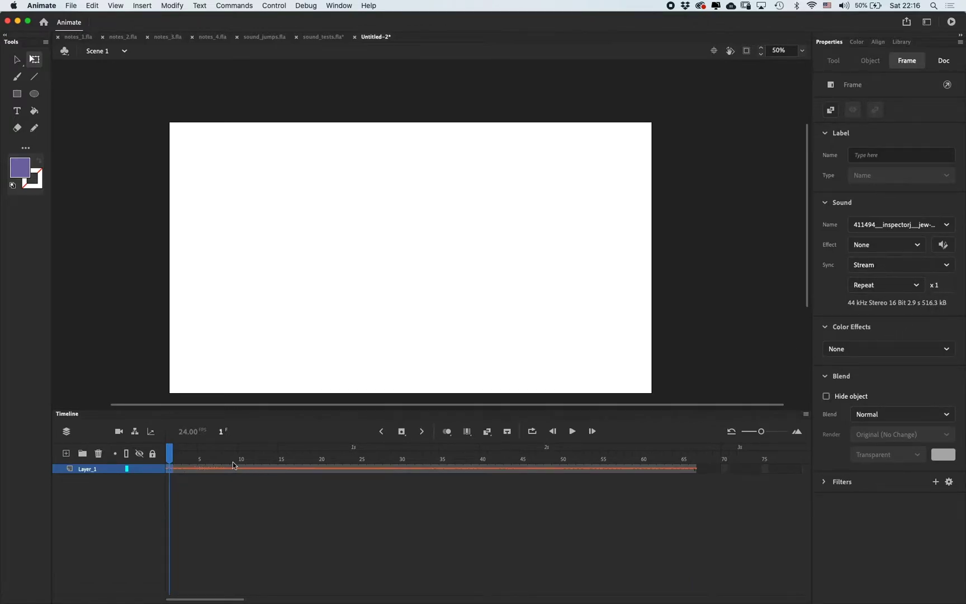
- Try cutting off the sound with a blank keyframe at frame 27, and undo it
left_click_drag(227, 458, 375, 493)
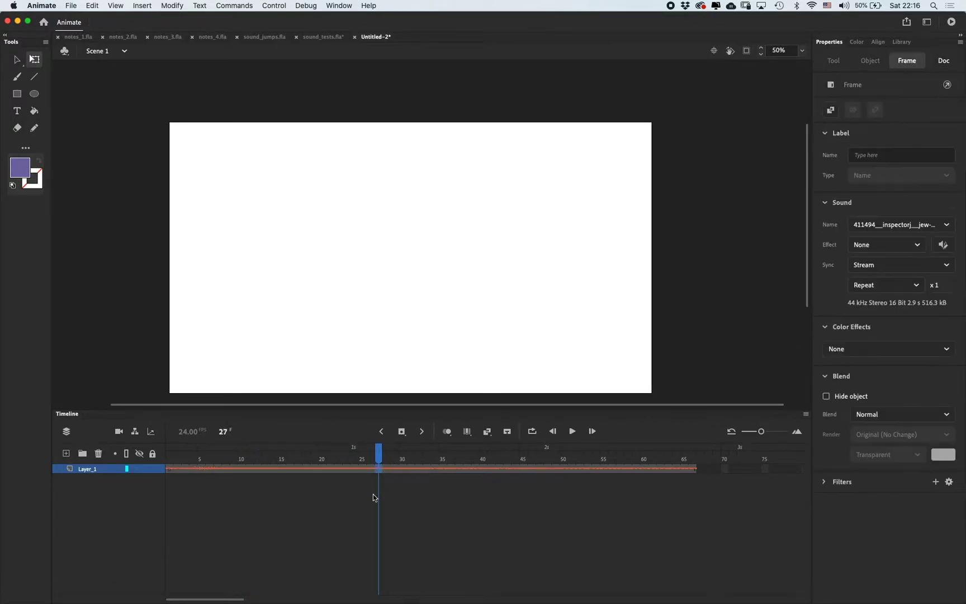
key("F7")
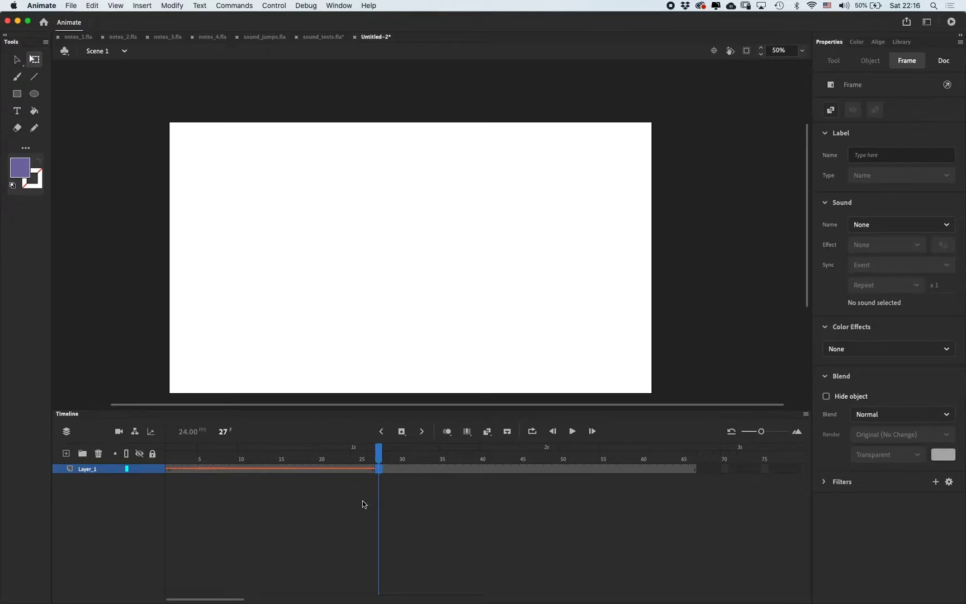
key("super+z")
key("shift+comma")
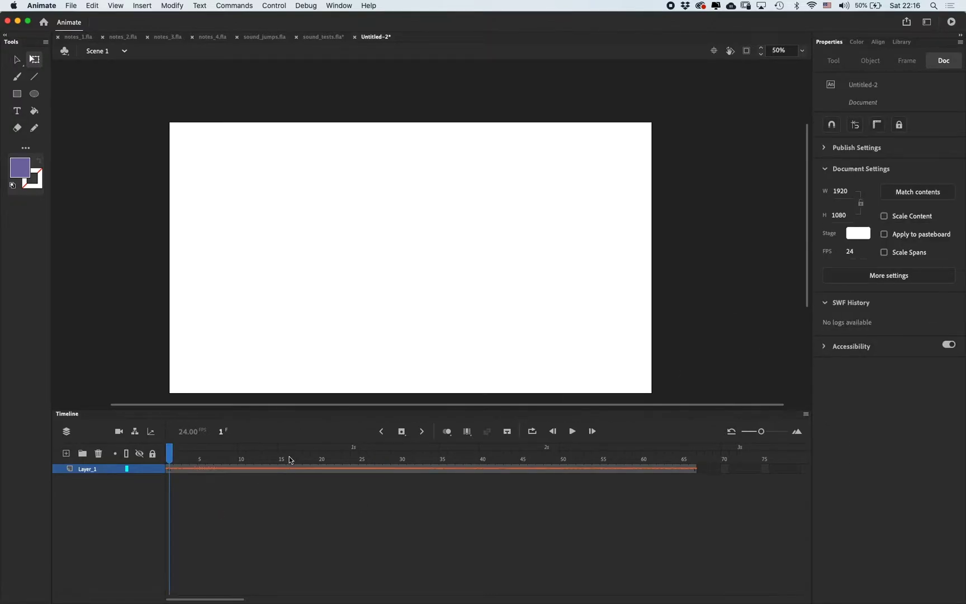
- Trim the silence at the start of the sound in its envelope, moving the start point to about 0.15 s
left_click_drag(263, 473, 212, 477)
left_click(182, 470)
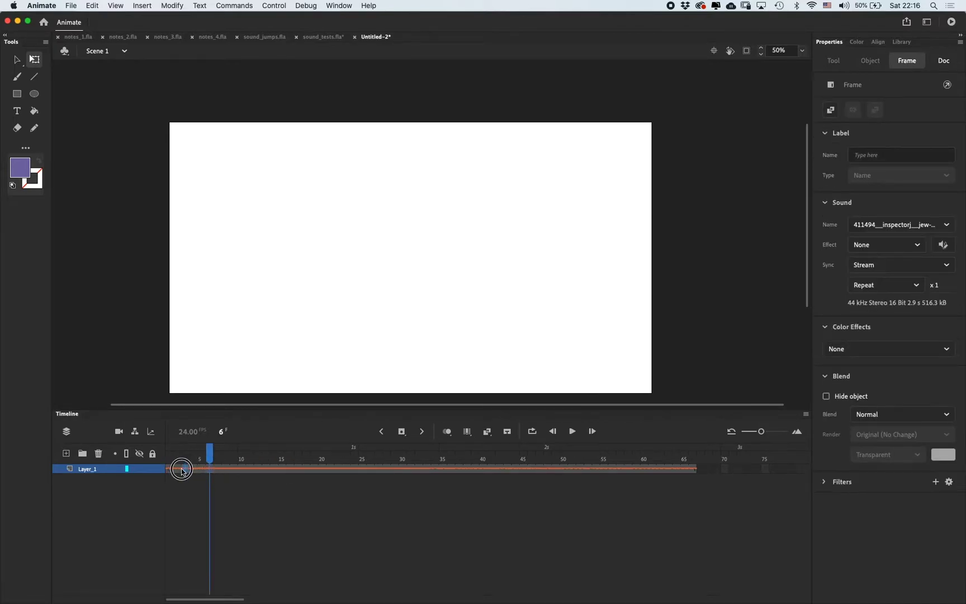
left_click(943, 246)
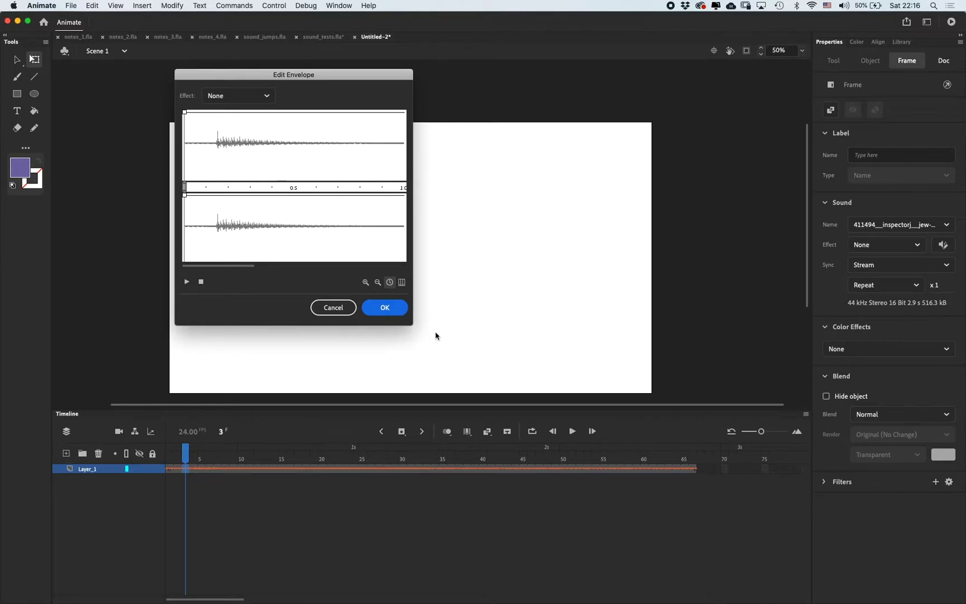
left_click(378, 283)
left_click(378, 283)
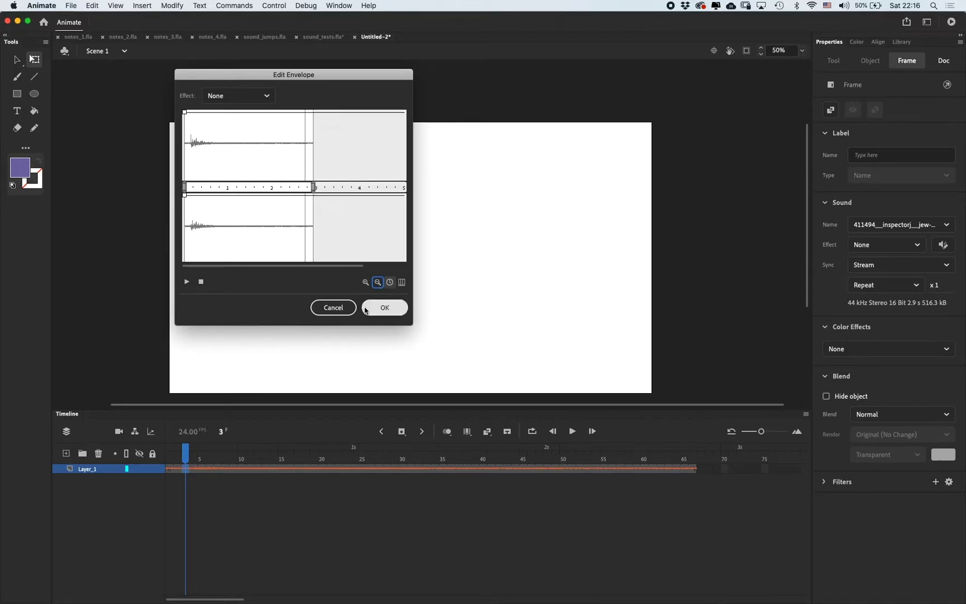
left_click(365, 283)
left_click(365, 283)
left_click_drag(184, 188, 215, 187)
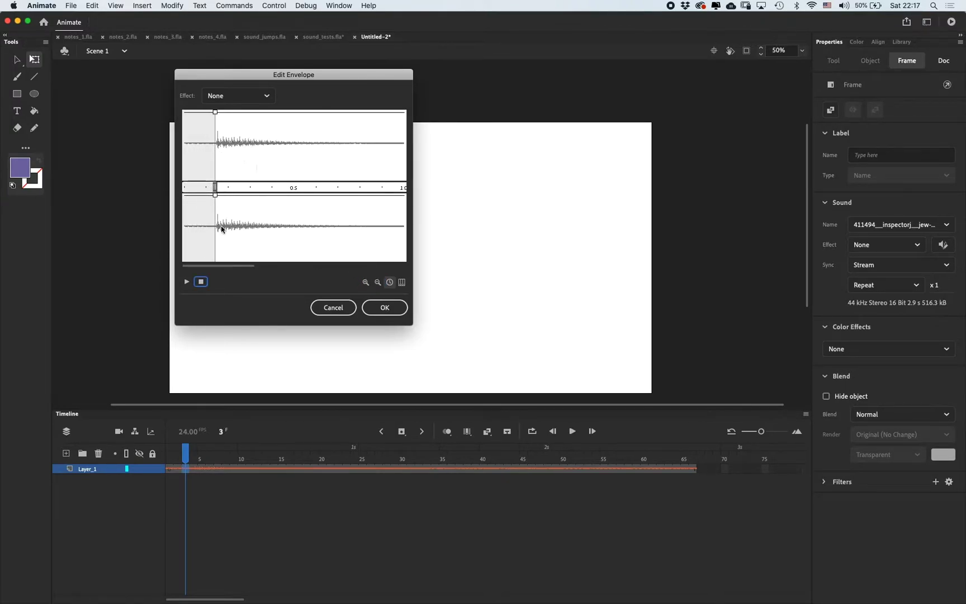
left_click(386, 308)
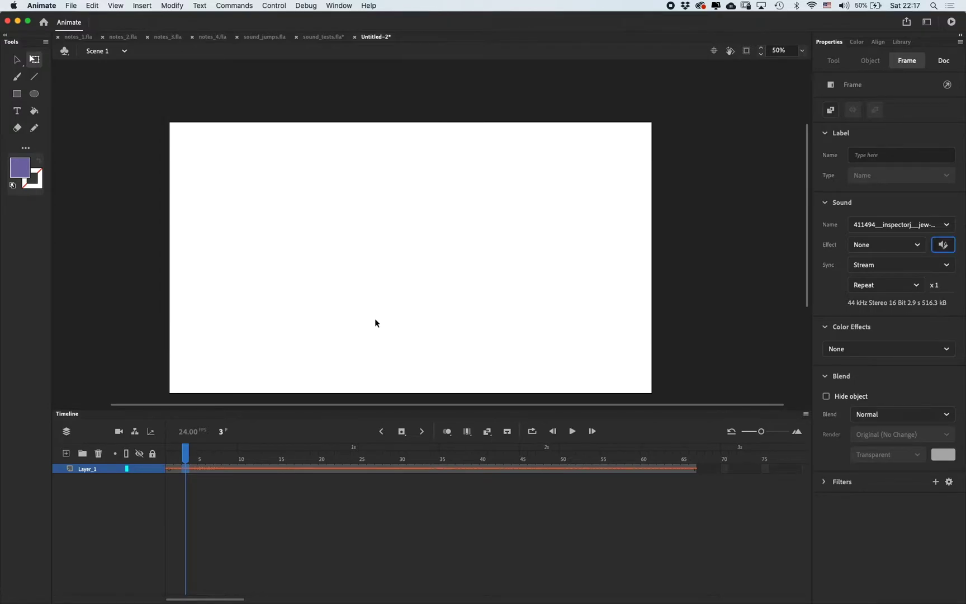
- Move the sound's keyframe on Layer_1 from frame 1 to frame 8 and scrub through to listen to it
left_click(169, 451)
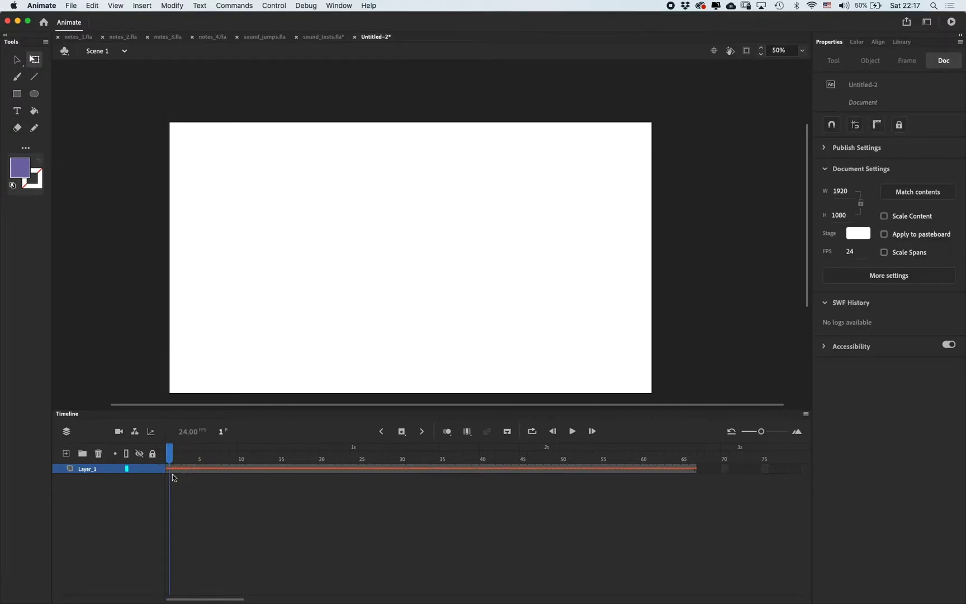
left_click(171, 469)
left_click_drag(172, 470, 234, 473)
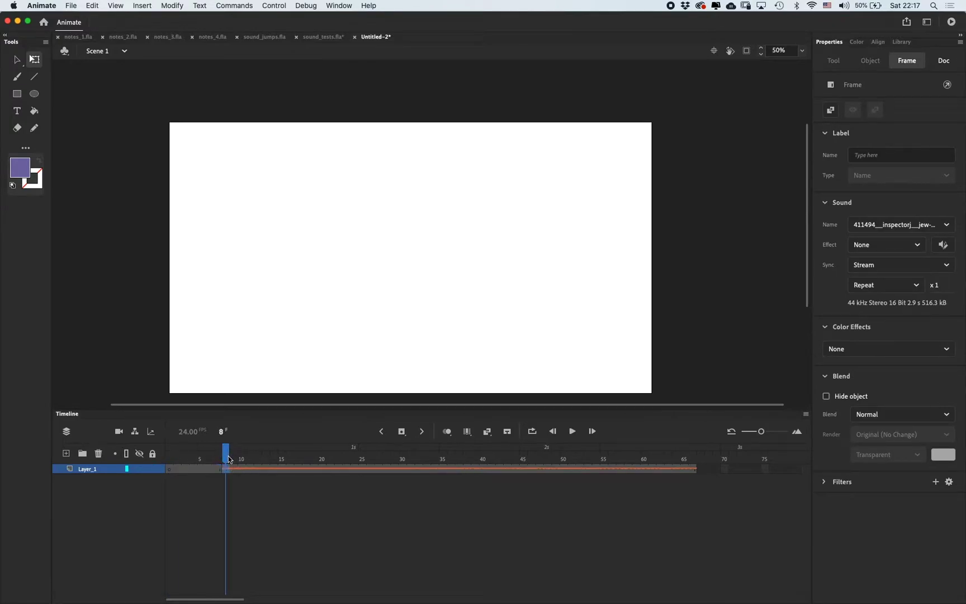
left_click(171, 459)
left_click_drag(171, 459, 378, 460)
left_click(172, 460)
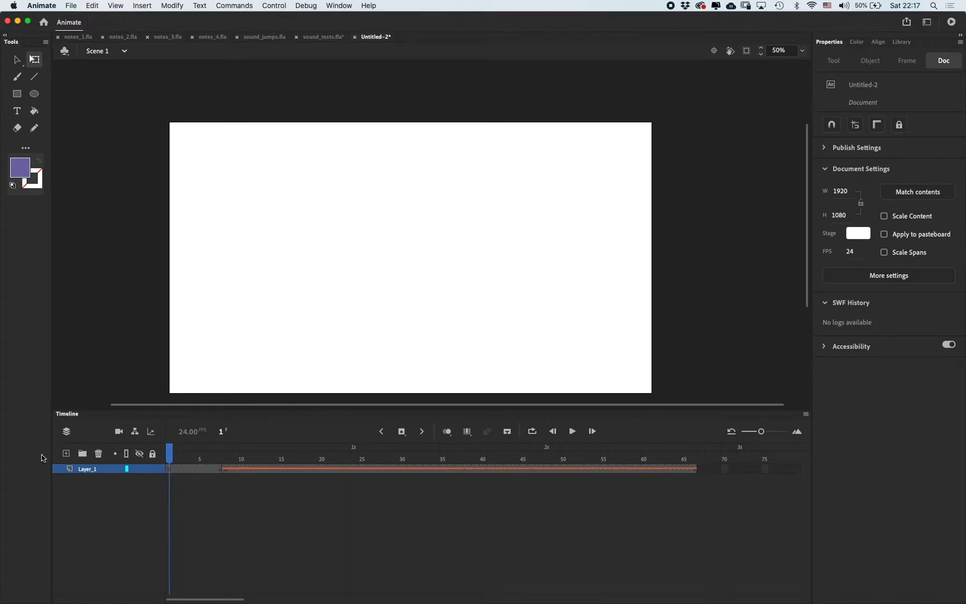
- Add a layer below the sound layer and draw a purple circle about 192 px wide in the lower-left part of the stage
key("super+shift+n")
left_click_drag(106, 469, 94, 509)
key("o")
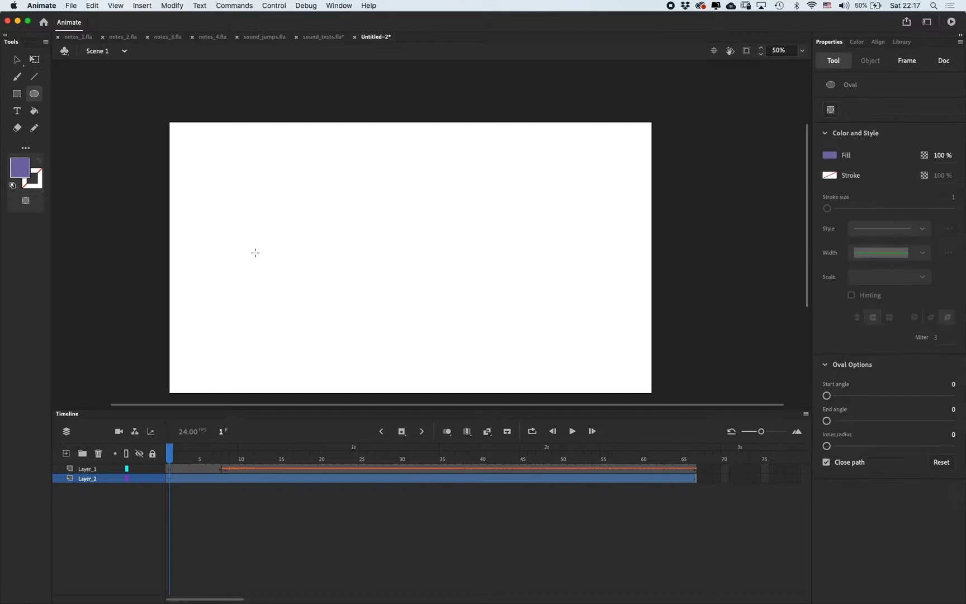
mouse_move(224, 258)
left_mouse_down()
mouse_move(272, 307)
mouse_move(260, 319)
left_mouse_up()
key("v")
left_click(250, 298)
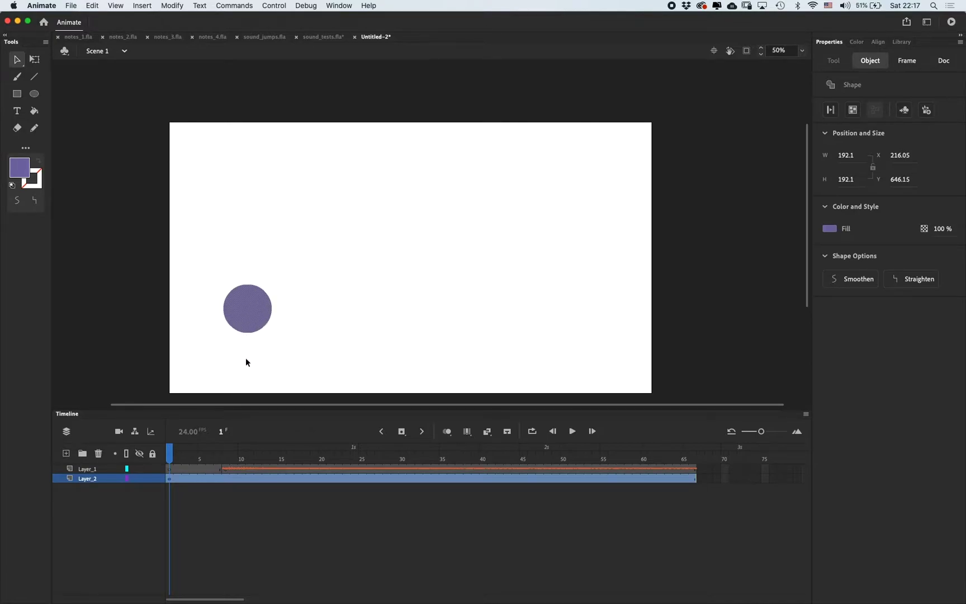
- Convert the purple circle to a graphic symbol and move it down to Y 686.15
key("F8")
left_click(256, 83)
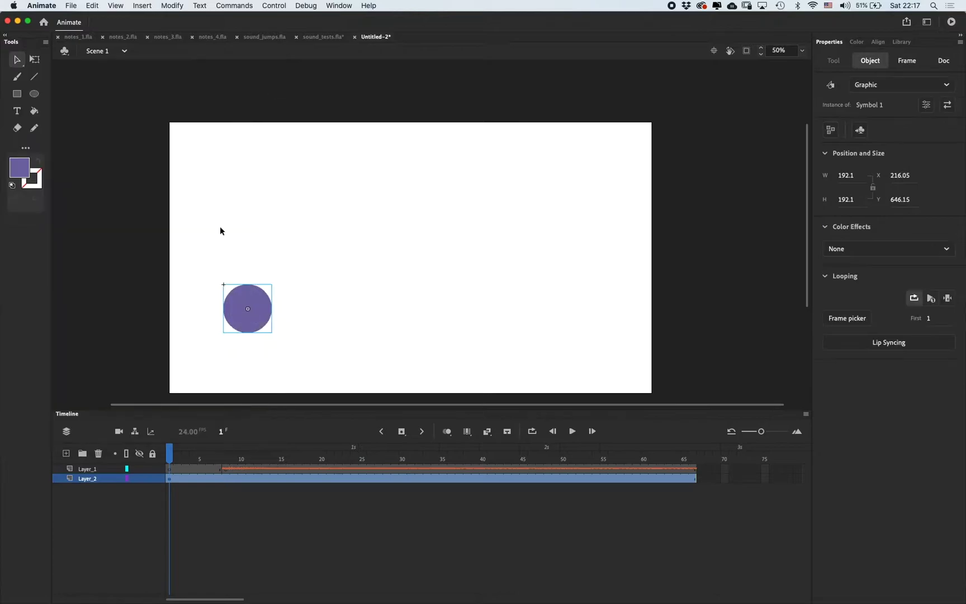
left_click_drag(255, 316, 255, 326)
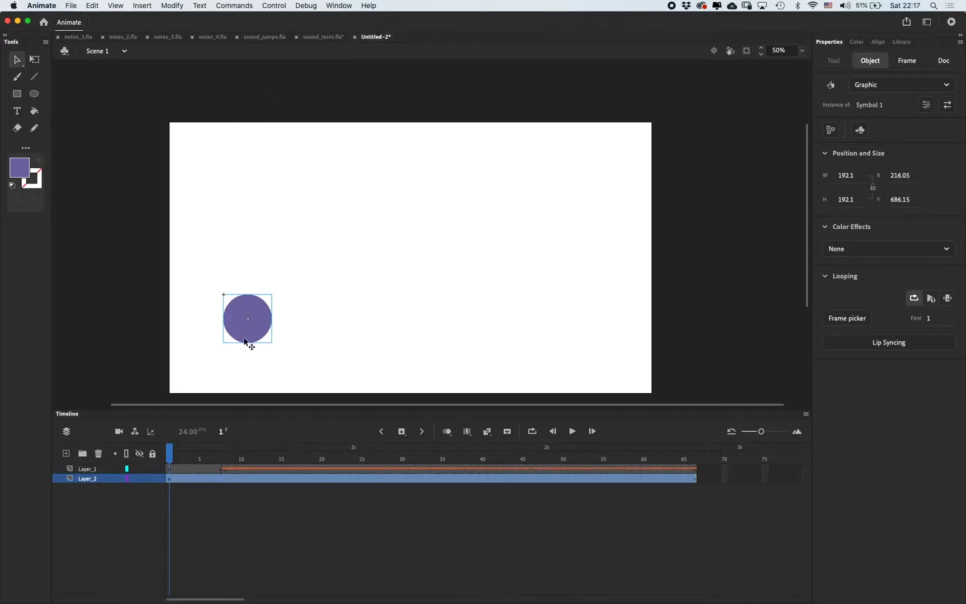
- Insert four frames across both layers to delay the sound, and add a keyframe at frame 7 on the circle's layer
left_click(171, 479)
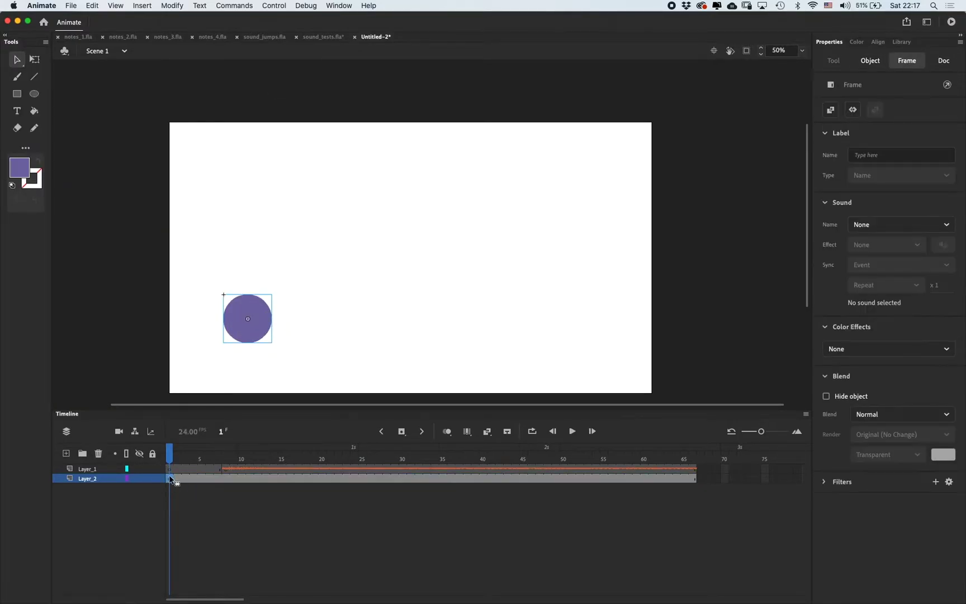
left_click_drag(170, 464, 215, 450)
left_click(218, 478)
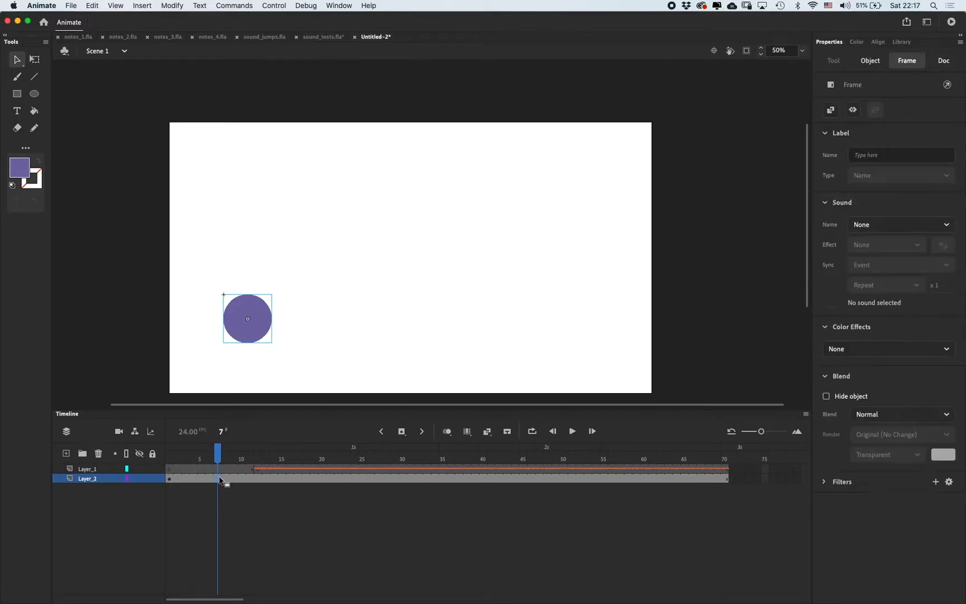
key("F6")
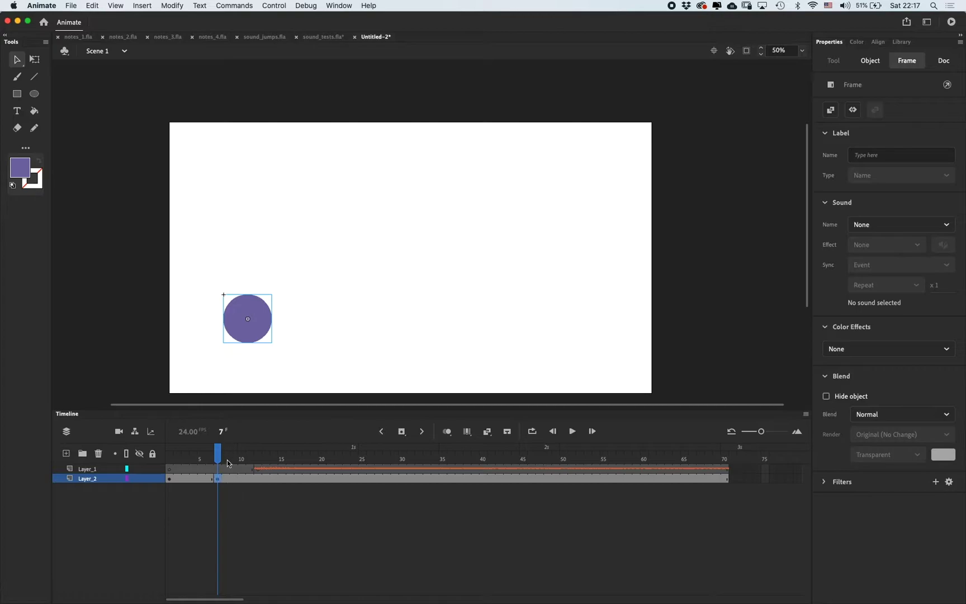
- Add a layer between the sound and circle layers and make it a guide layer with a keyframe at frame 7
key("super+alt+n")
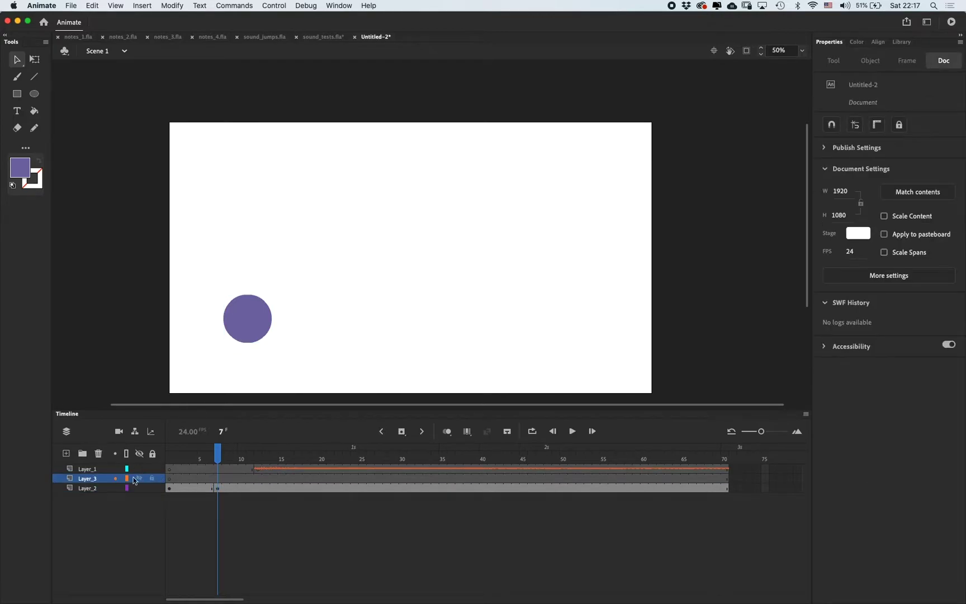
left_click(217, 479)
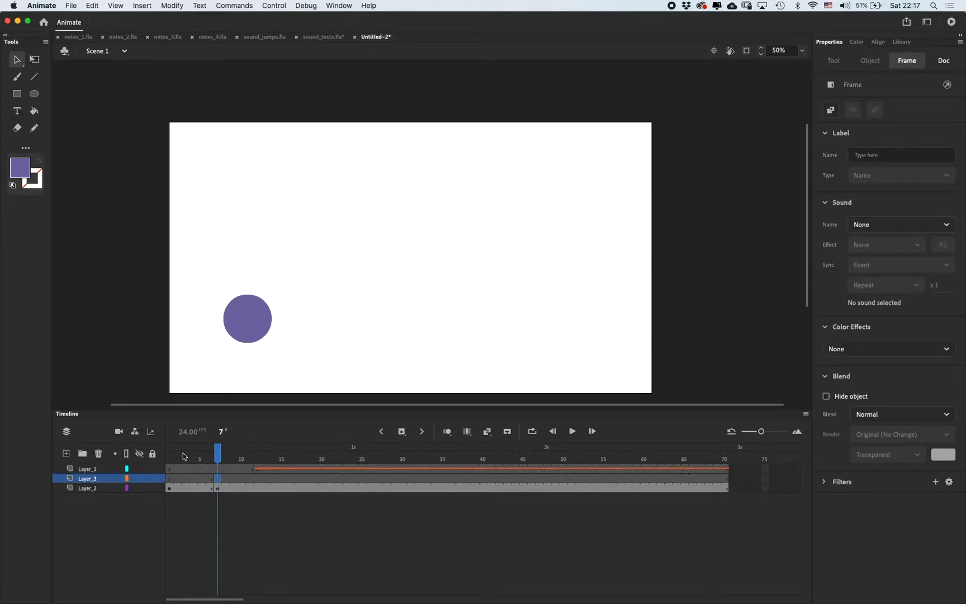
right_click(87, 479)
left_click(103, 474)
- Draw a green line running right from the circle's base on the guide layer and bend it into a jump arc
key("n")
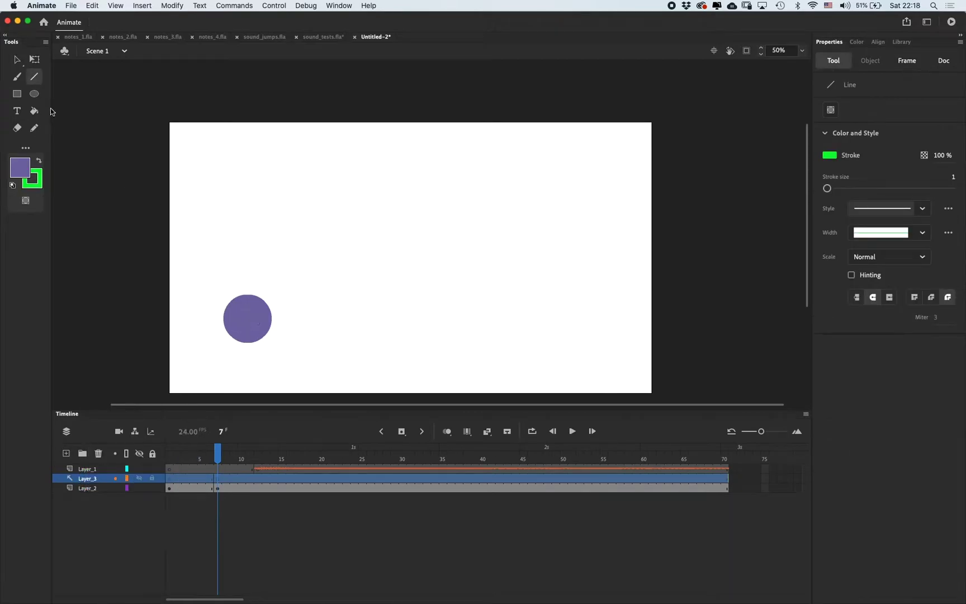
left_click_drag(244, 328, 460, 330)
key("v")
mouse_move(325, 332)
left_mouse_down()
mouse_move(340, 262)
mouse_move(298, 200)
mouse_move(323, 217)
left_mouse_up()
left_click_drag(461, 330, 466, 335)
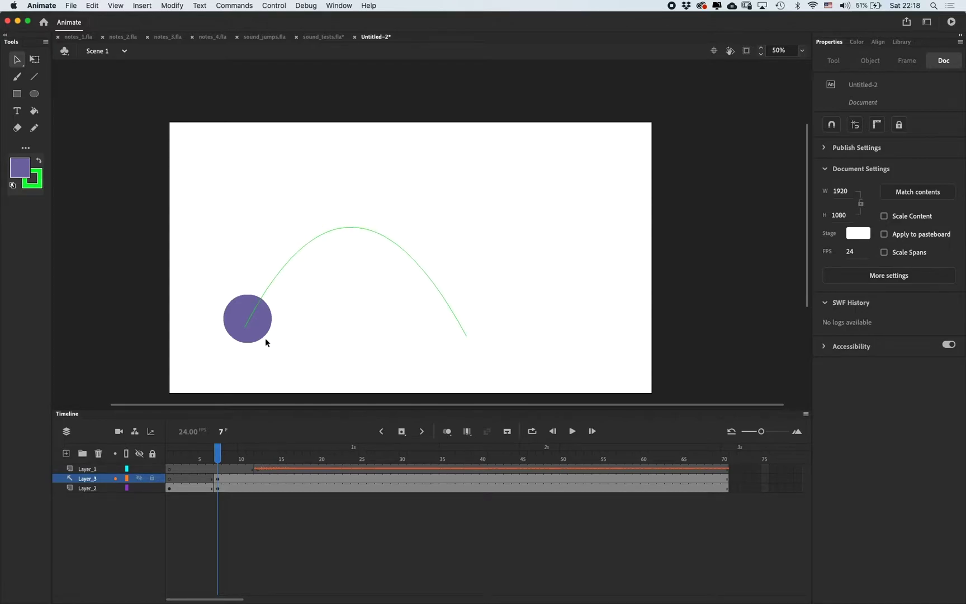
left_click_drag(243, 326, 244, 340)
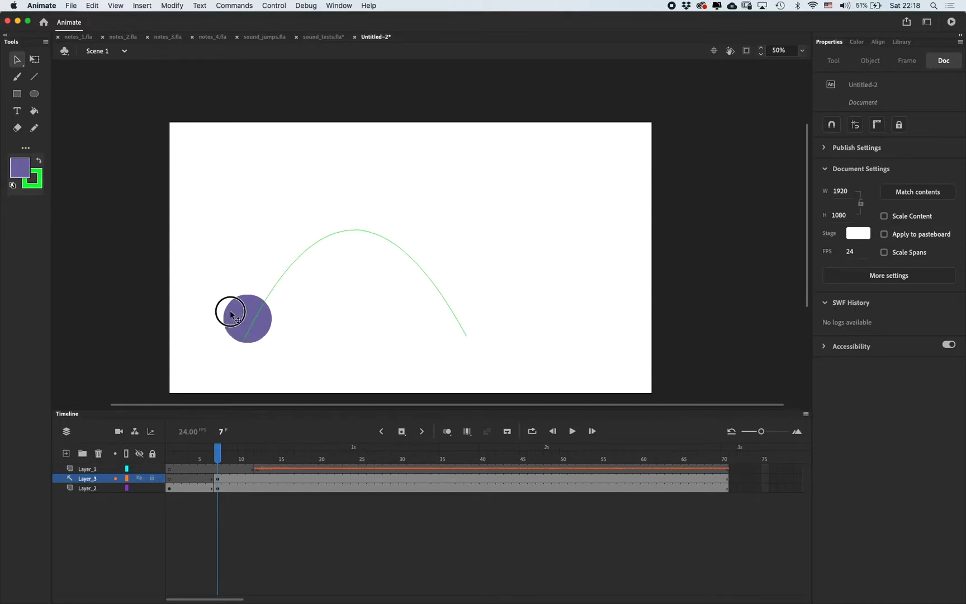
- Move the circle's transformation point to its bottom centre and lower the arc's far end to about the same level
left_click(234, 317)
key("q")
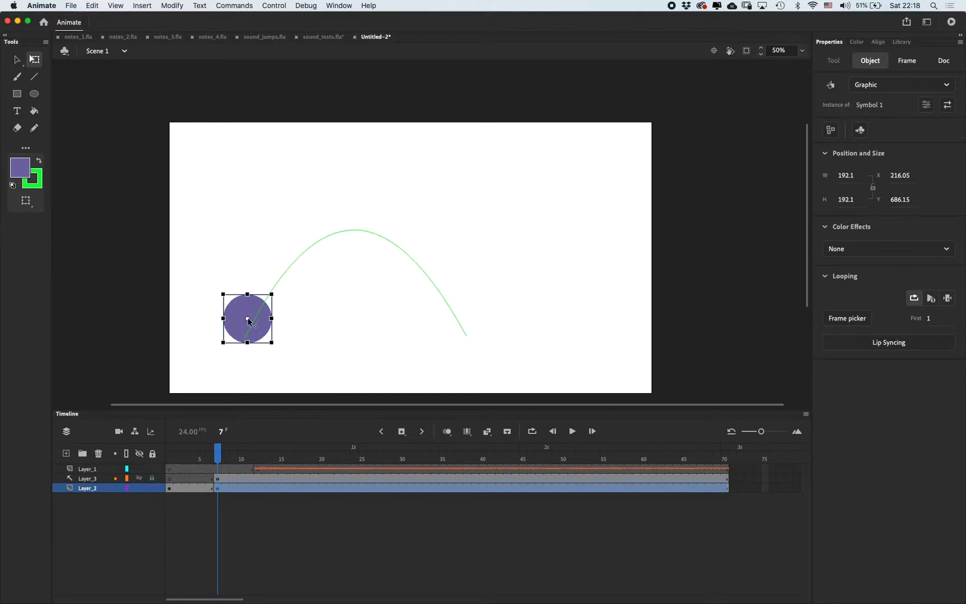
left_click(267, 334, "super")
left_click_drag(387, 201, 388, 247)
left_click_drag(501, 200, 458, 267)
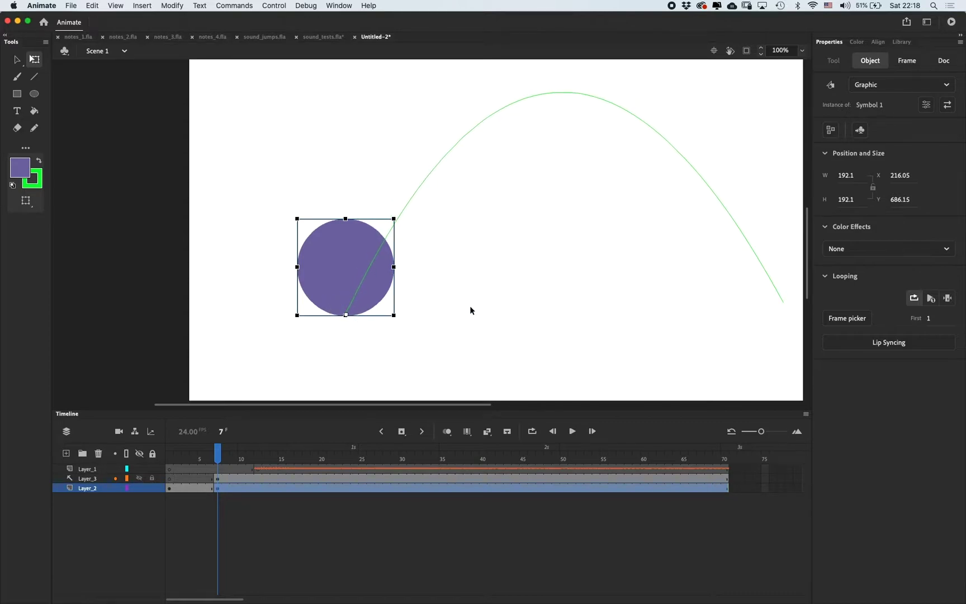
left_click_drag(600, 299, 454, 295)
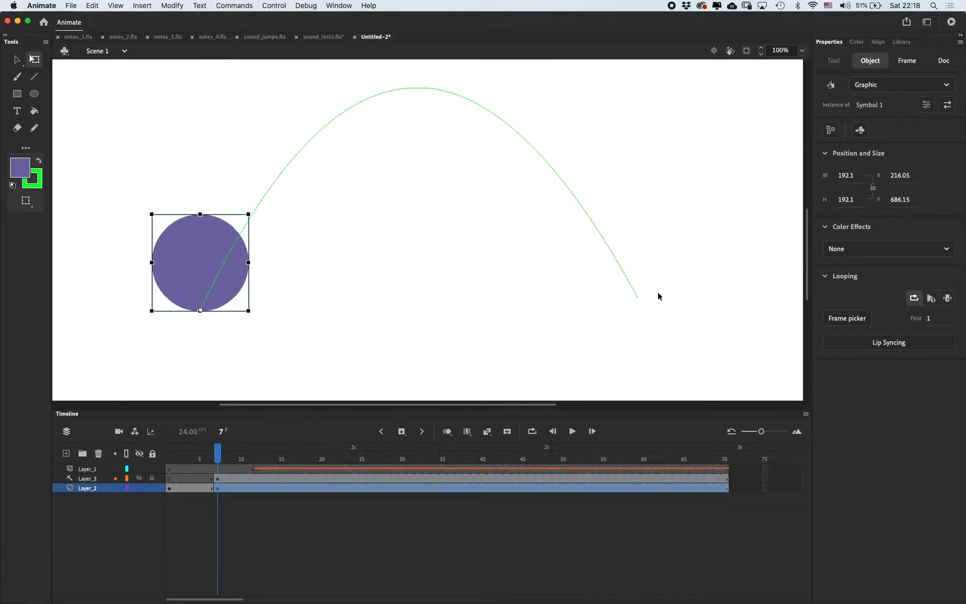
left_click_drag(637, 296, 637, 306)
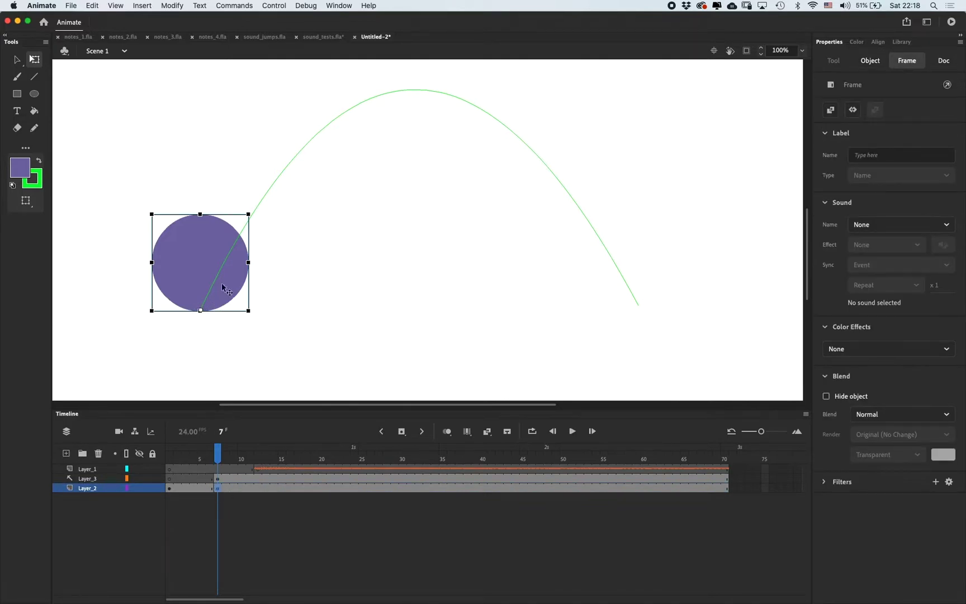
- Replace the circle on frame 1 with the frame 7 copy that has its transformation point at the bottom centre
left_click(219, 291)
left_click(170, 487)
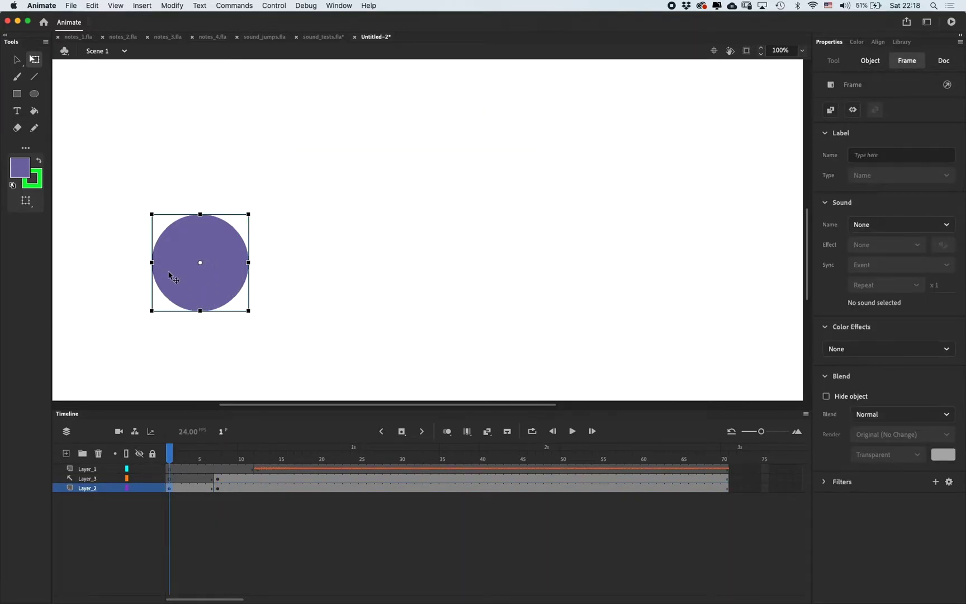
left_click(218, 487)
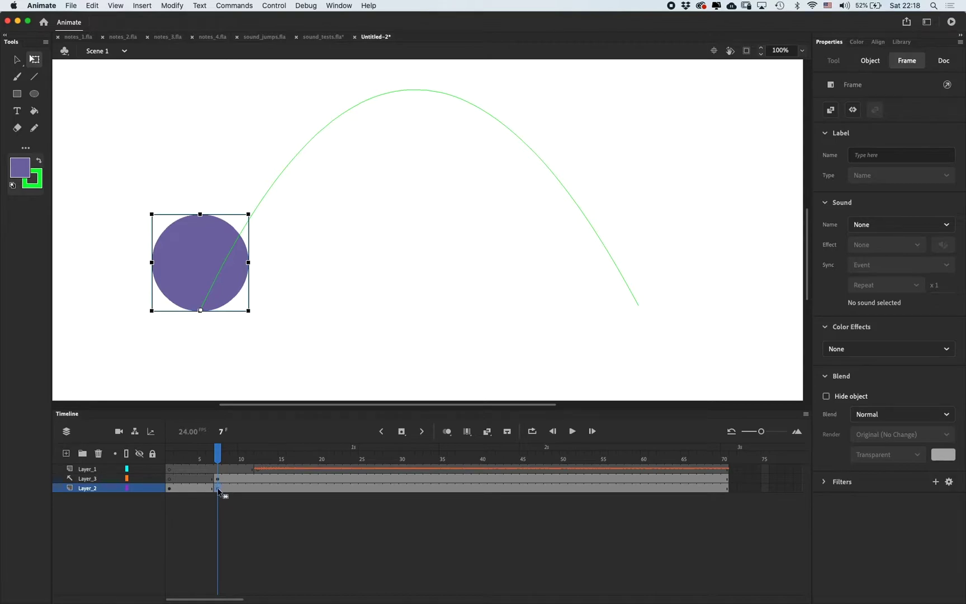
left_click(170, 488)
key("Delete")
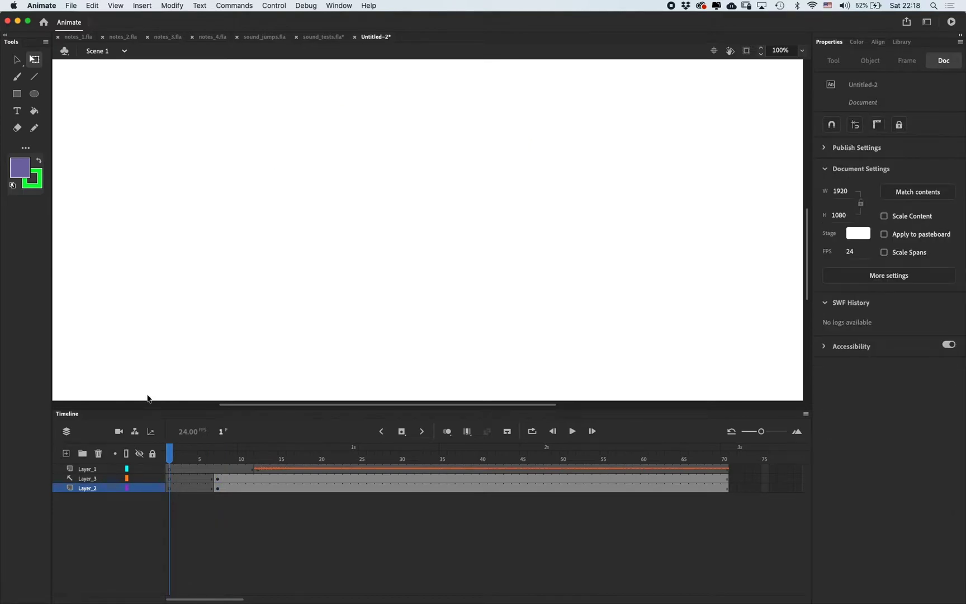
key("super+z")
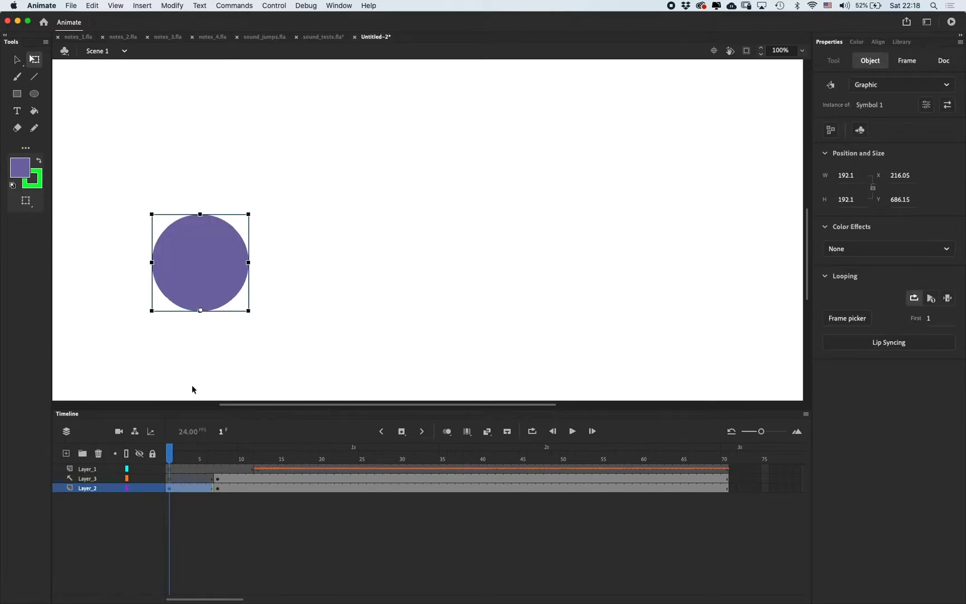
- Duplicate the circle's frame 7 keyframe to frame 9 and squash the circle there into a flat, slightly wider ellipse
left_click_drag(171, 454, 238, 454)
key("super+z")
left_click_drag(218, 488, 234, 490, "alt")
left_click_drag(200, 212, 199, 247)
left_click_drag(248, 278, 254, 279)
left_click_drag(227, 452, 233, 457)
left_click_drag(200, 248, 201, 252)
mouse_move(233, 449)
left_mouse_down()
mouse_move(218, 449)
mouse_move(234, 457)
left_mouse_up()
- Extend the span after frame 7 by two frames and apply a classic tween with an ease effect to the squash
key("F5")
key("F5")
left_click(233, 491)
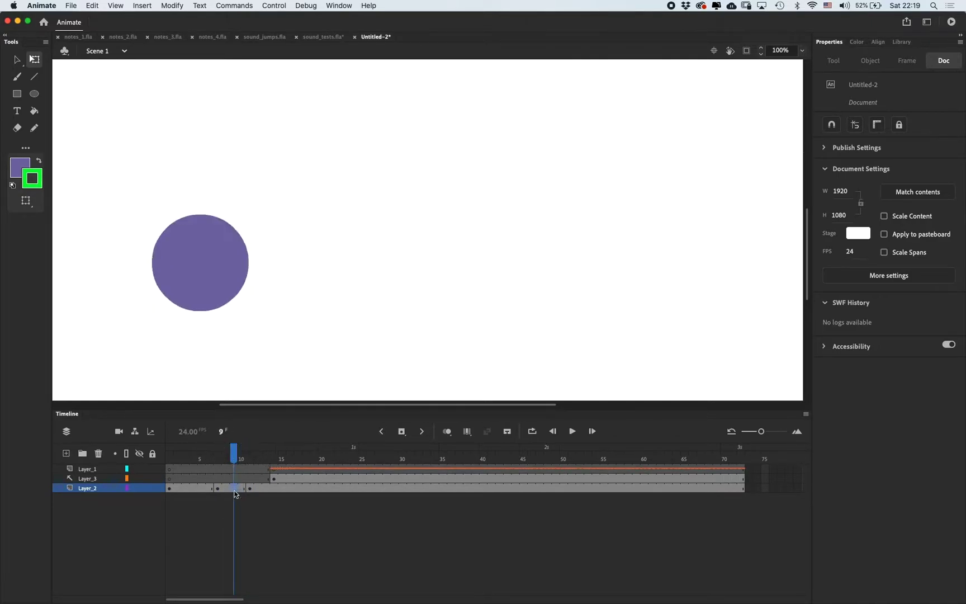
right_click(234, 492)
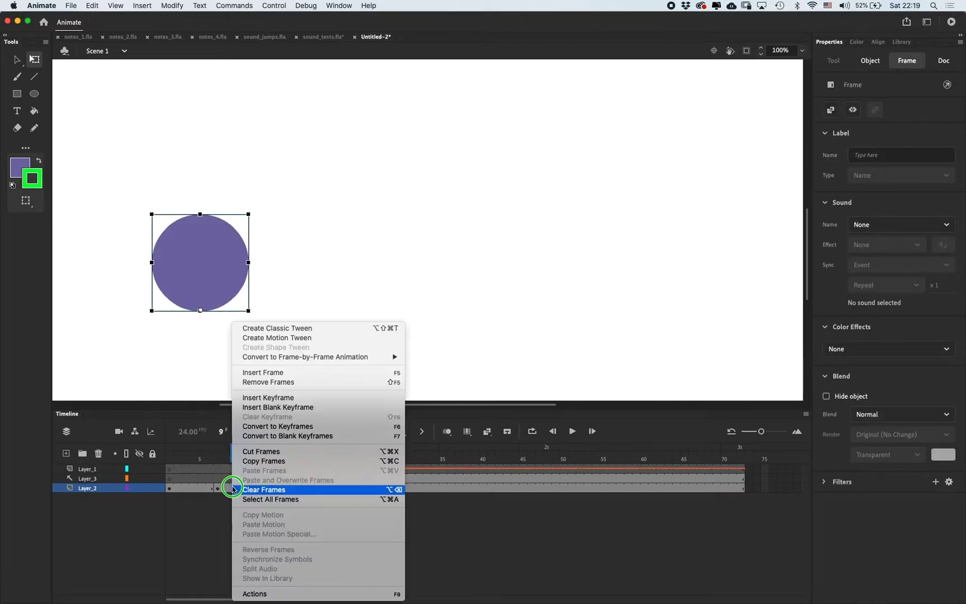
left_click(304, 330)
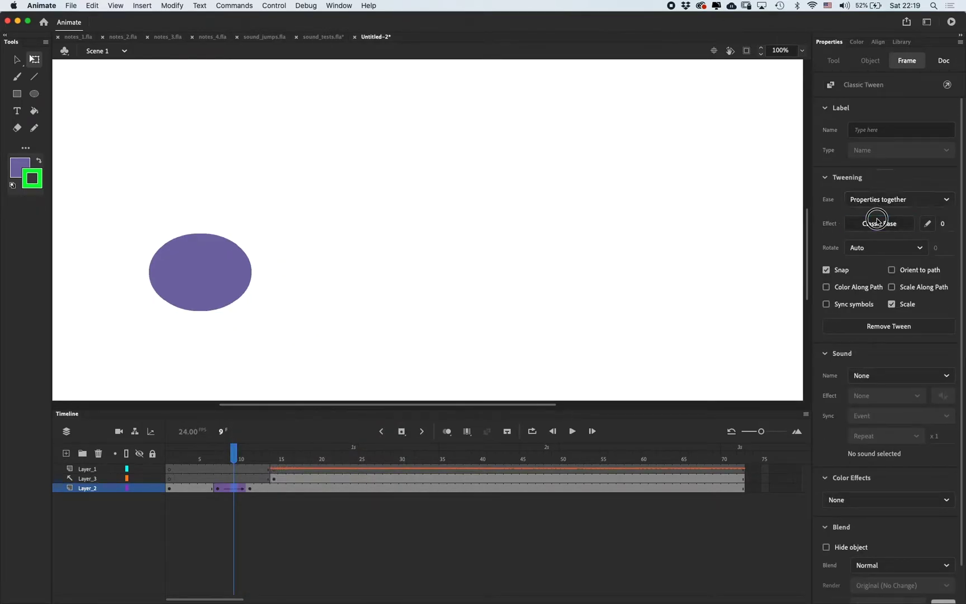
left_click(879, 223)
left_click(654, 312)
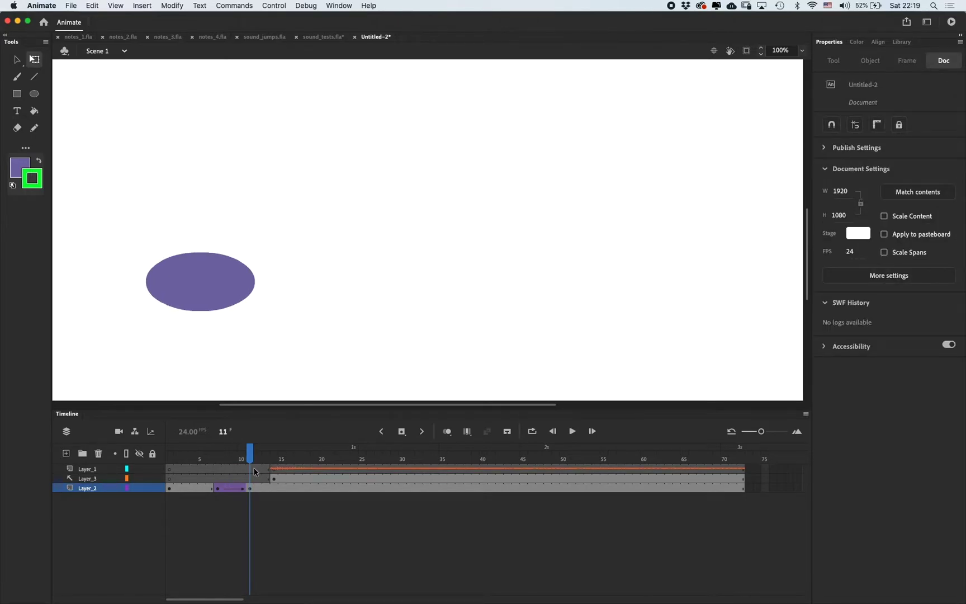
- Insert four frames to hold the squashed pose and add keyframes at frames 14 and 16 on Layer_2
key("F5")
key("F5")
key("F5")
key("F5")
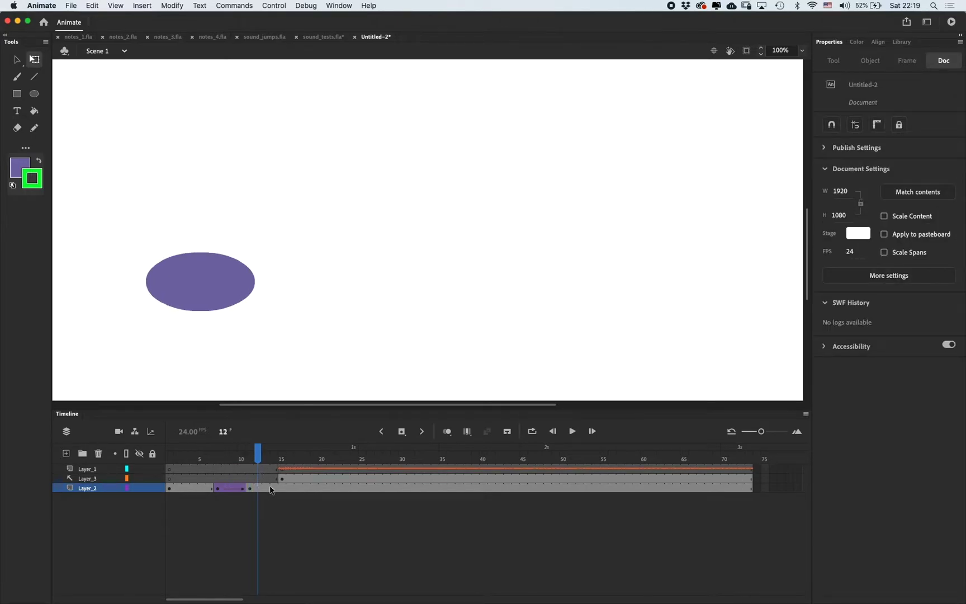
left_click(274, 488)
key("F6")
left_click(290, 488)
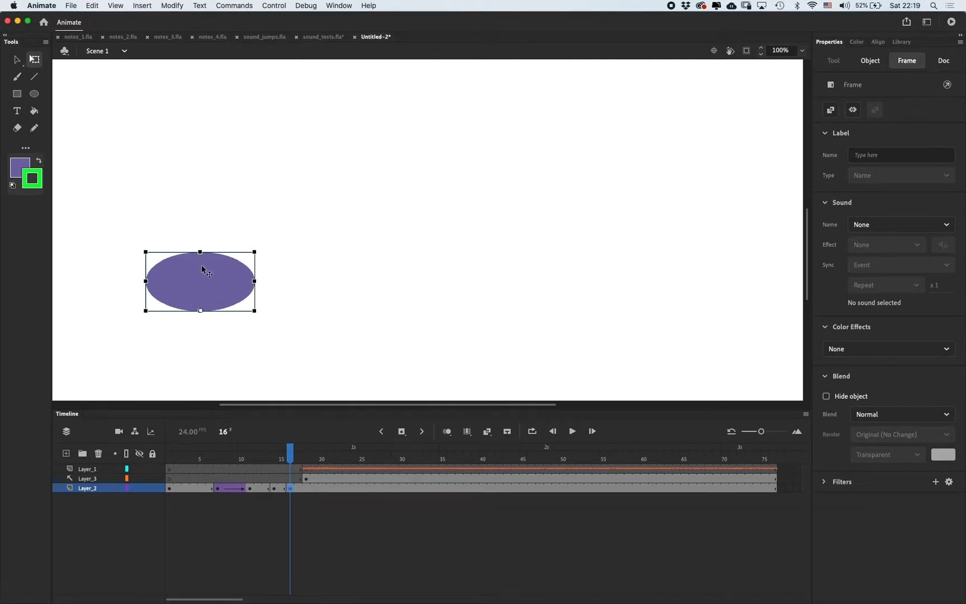
- Stretch and skew the circle at frame 16 to lean right along the arc, and start the guide's keyframe at frame 16
left_click_drag(200, 252, 216, 210)
left_click_drag(271, 264, 254, 261)
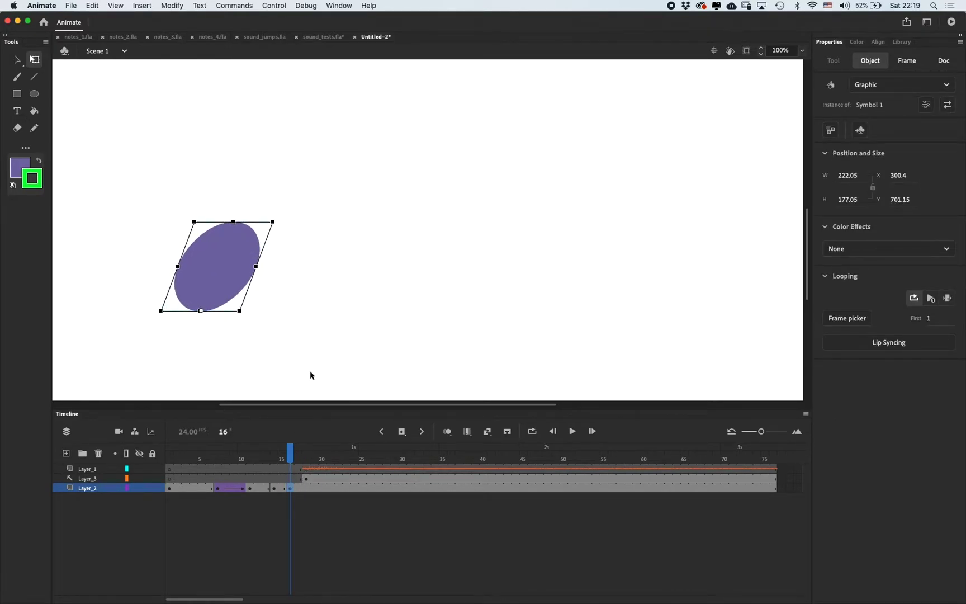
left_click(306, 480)
- Add a keyframe at frame 23, remove the circle's transform, and rest its base on the peak of the arc
left_click(346, 488)
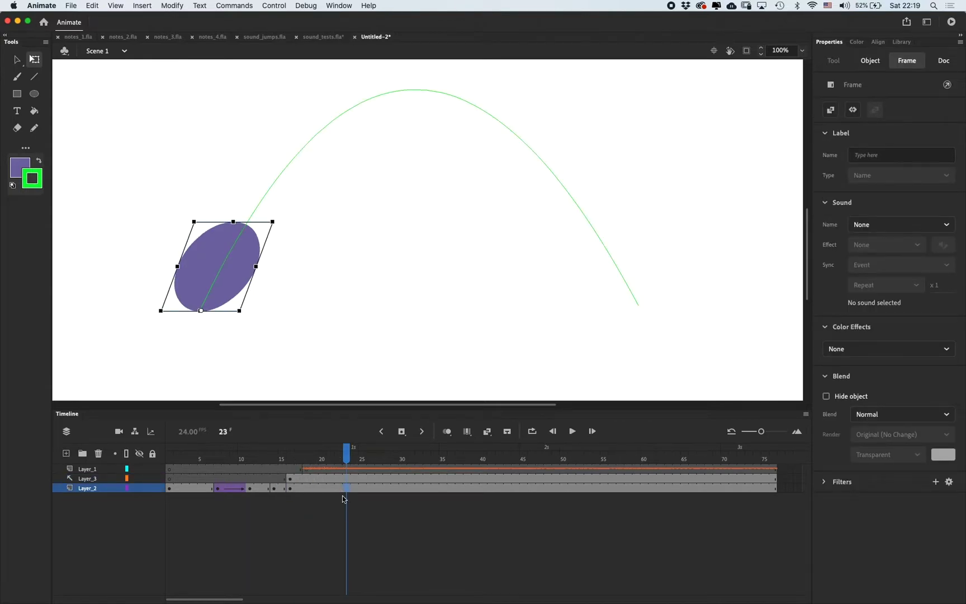
left_click_drag(242, 274, 387, 162)
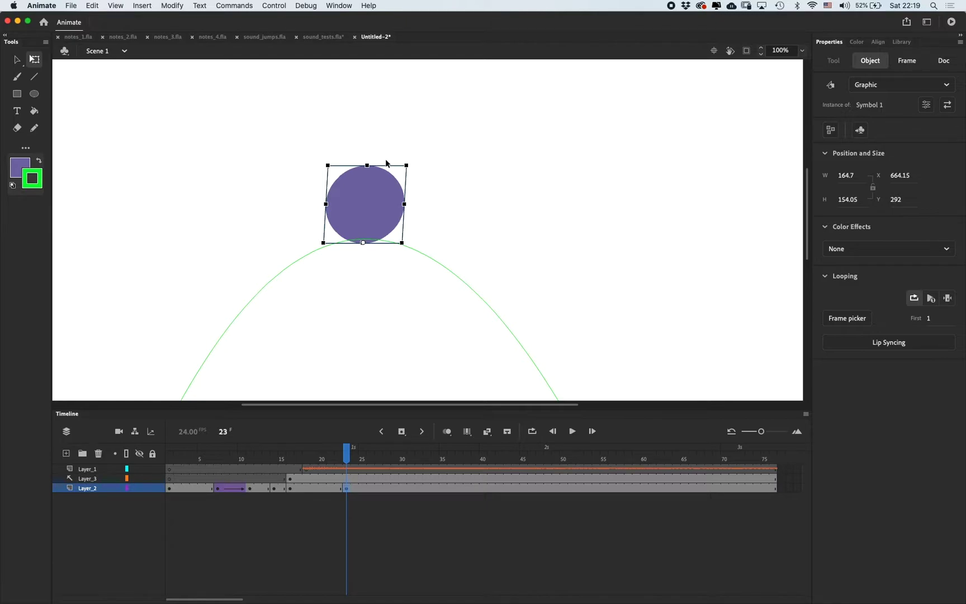
key("super+shift+z")
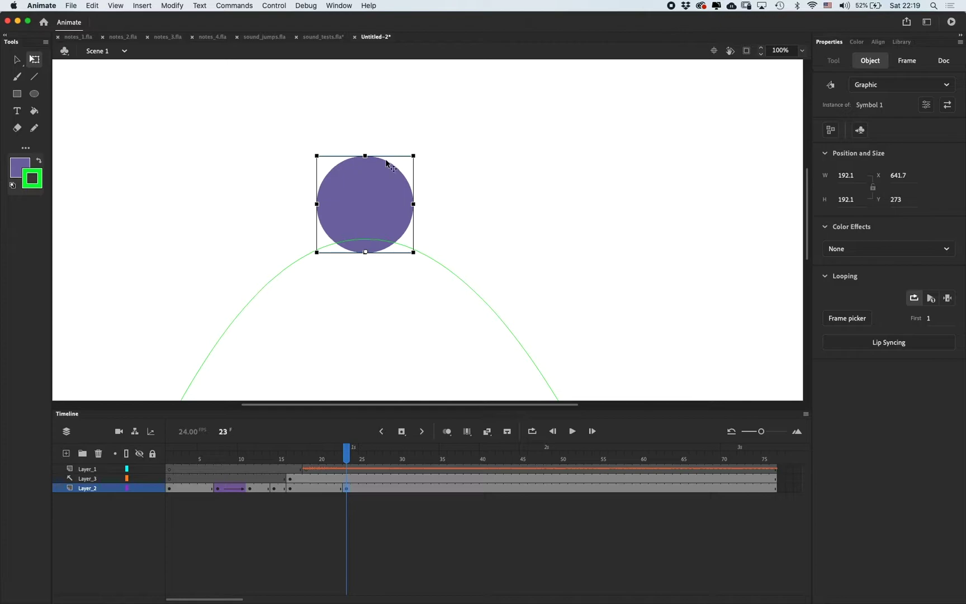
left_click_drag(390, 229, 383, 210)
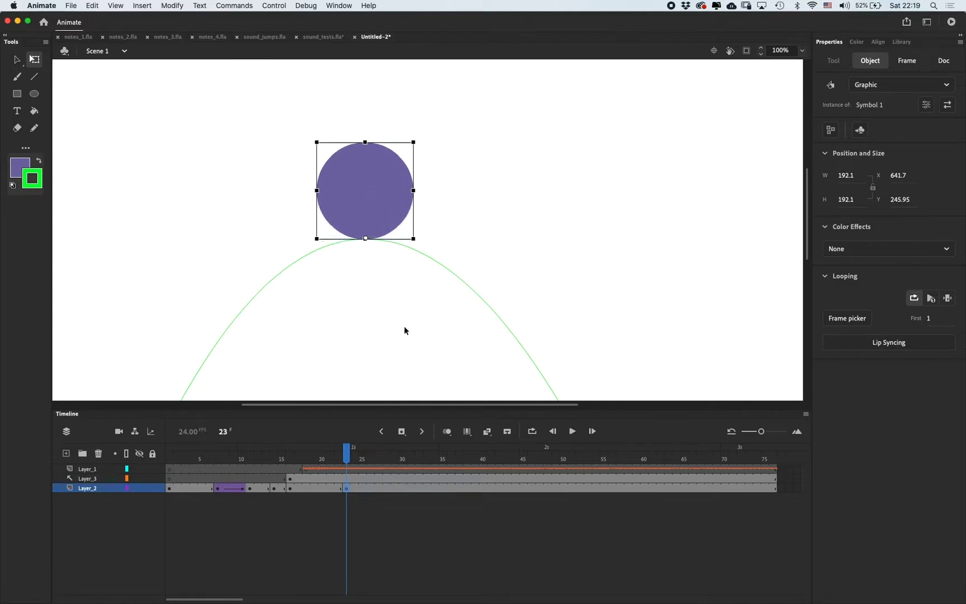
- Compare the poses on Layer_2 and stretch the leaning circle at frame 16 a little further upward
left_click(401, 307, "alt")
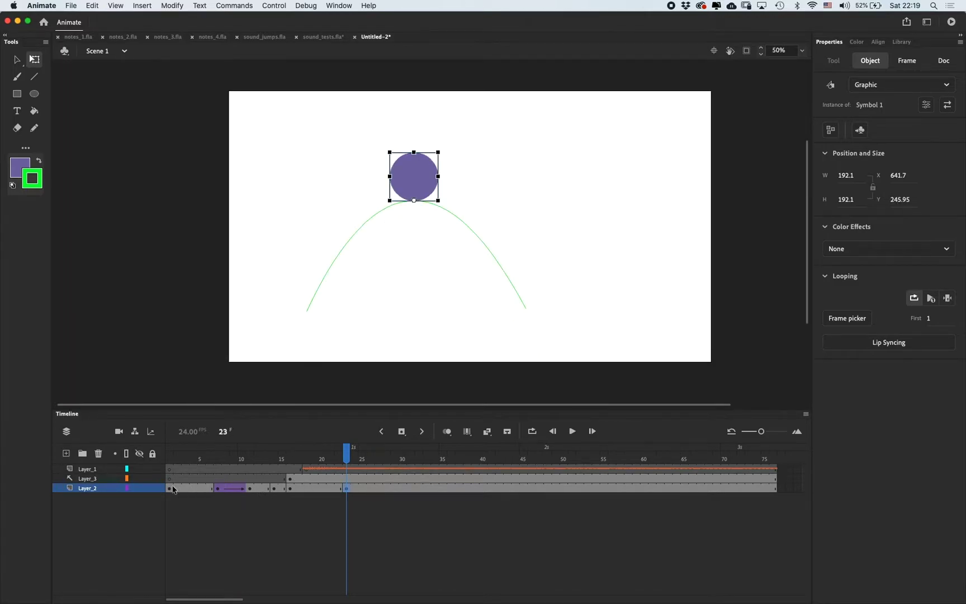
left_click(172, 488)
left_click(347, 490)
left_click(291, 489)
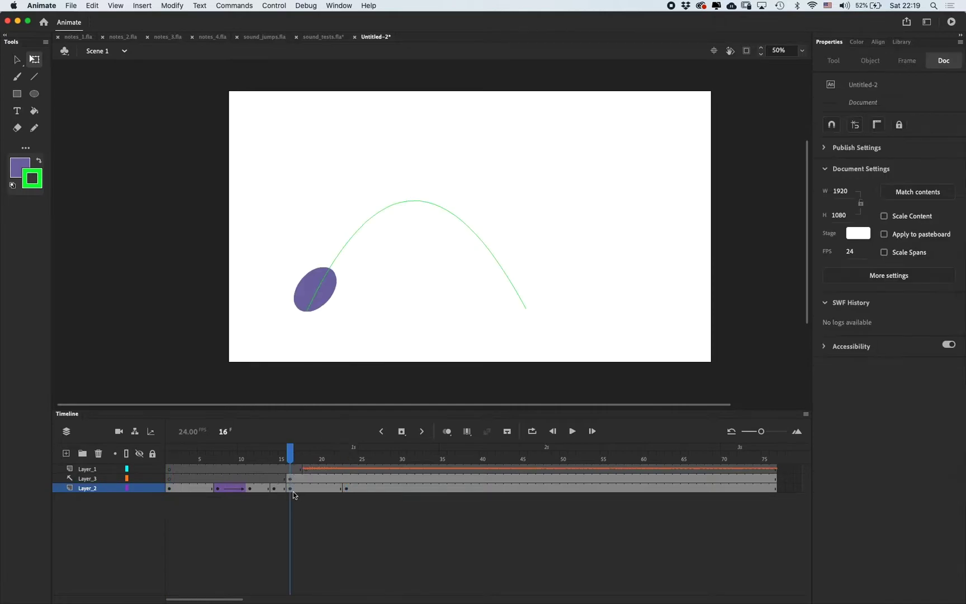
left_click_drag(325, 270, 321, 258)
- Add a keyframe at frame 30, place the circle at the arc's landing end, and skew it along the arc
left_click_drag(289, 457, 403, 457)
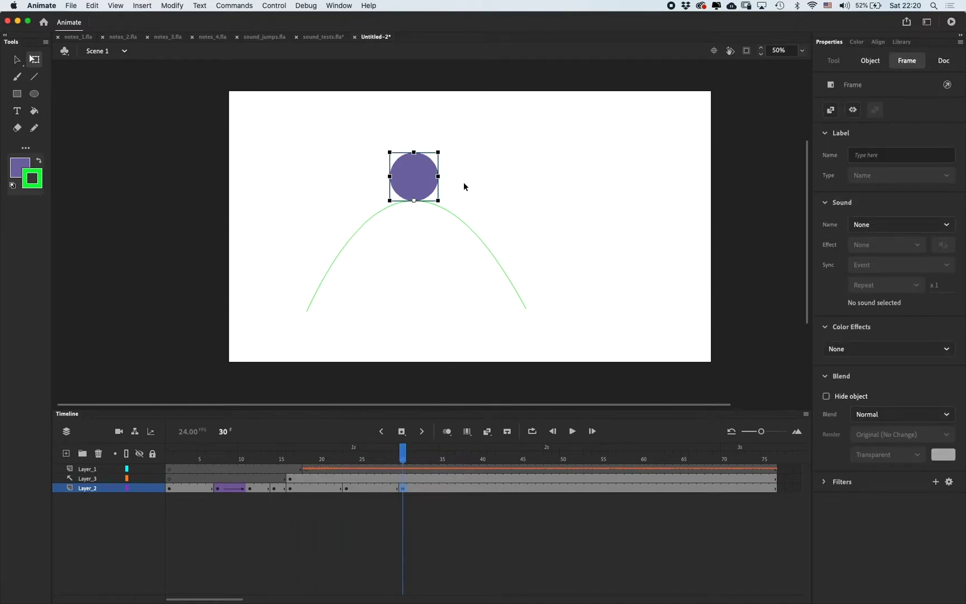
left_click_drag(428, 178, 525, 284)
mouse_move(402, 446)
left_mouse_down()
mouse_move(280, 457)
mouse_move(403, 457)
left_mouse_up()
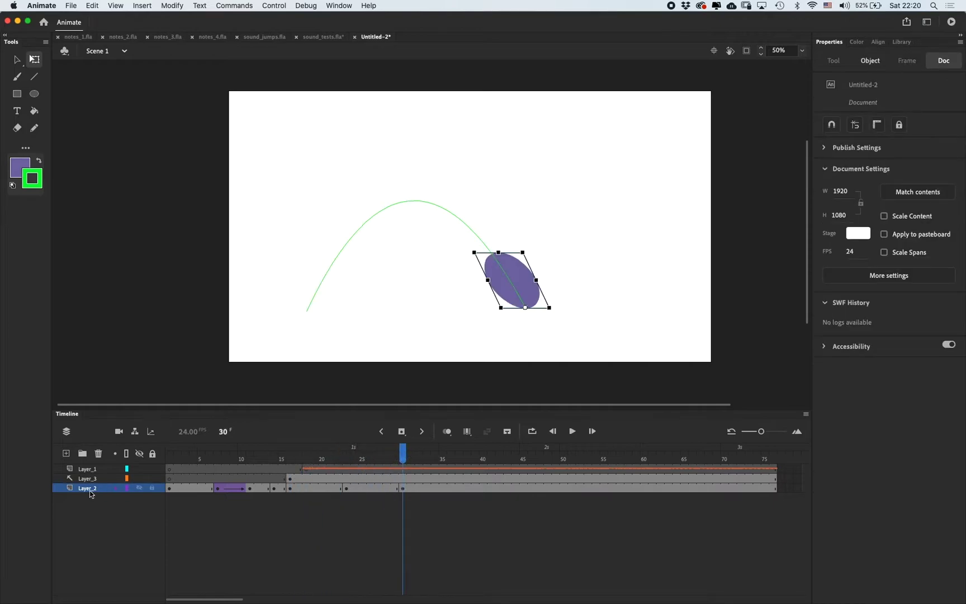
- Attach Layer_2 to the guide layer Layer_3 and create classic tweens between the frame 16, 23 and 30 keyframes
left_click_drag(68, 489, 79, 482)
left_click_drag(274, 458, 388, 449)
left_click_drag(314, 488, 380, 488)
left_click(274, 488)
left_click_drag(291, 488, 376, 488)
right_click(349, 488)
left_click(429, 328)
- Add keyframes at frames 33 and 36 on Layer_2 and squash the landed circle at frame 33
left_click(427, 488)
left_click(451, 489)
key("F6")
left_click_drag(521, 254, 554, 290)
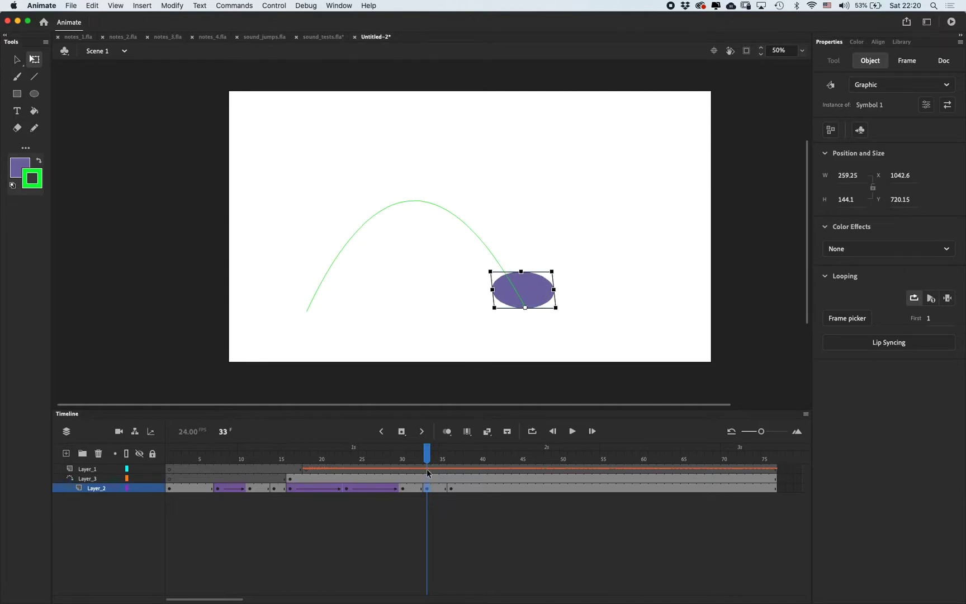
- End the guide path with a blank keyframe at frame 31 on Layer_3, and return to the squash at frame 33
left_click(410, 479)
key("F7")
left_click(427, 488)
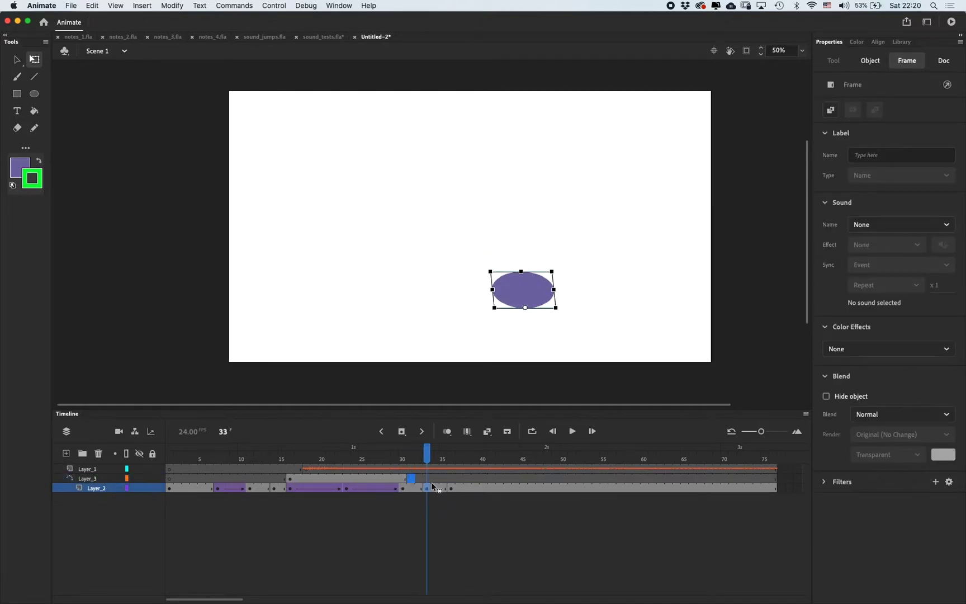
- Remove the circle's transform at frame 36 on Layer_2 and align it with the landed squash using onion skinning
left_click(451, 488)
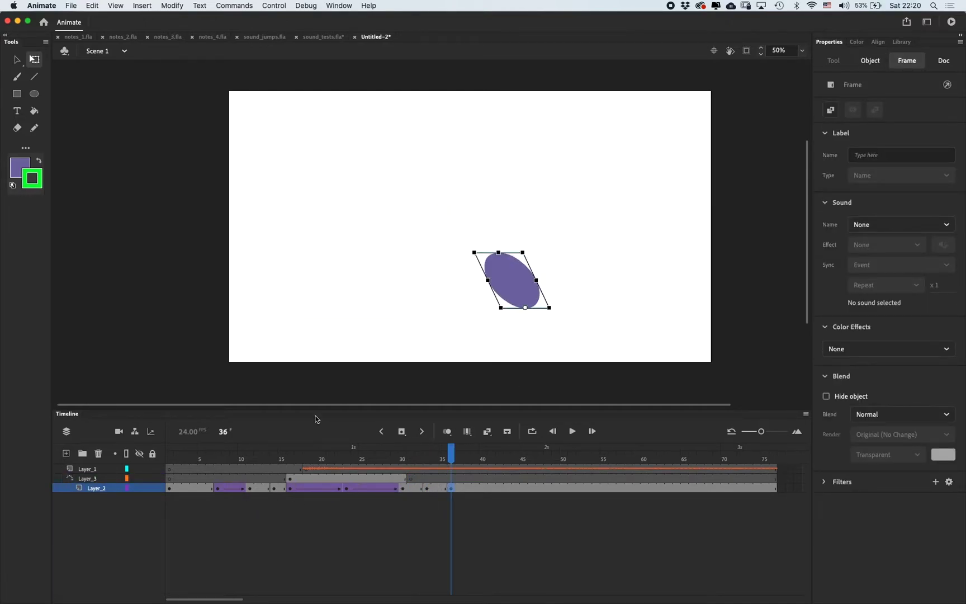
key("super+shift+z")
left_click_drag(444, 456, 453, 457)
left_click(450, 488)
key("super+=")
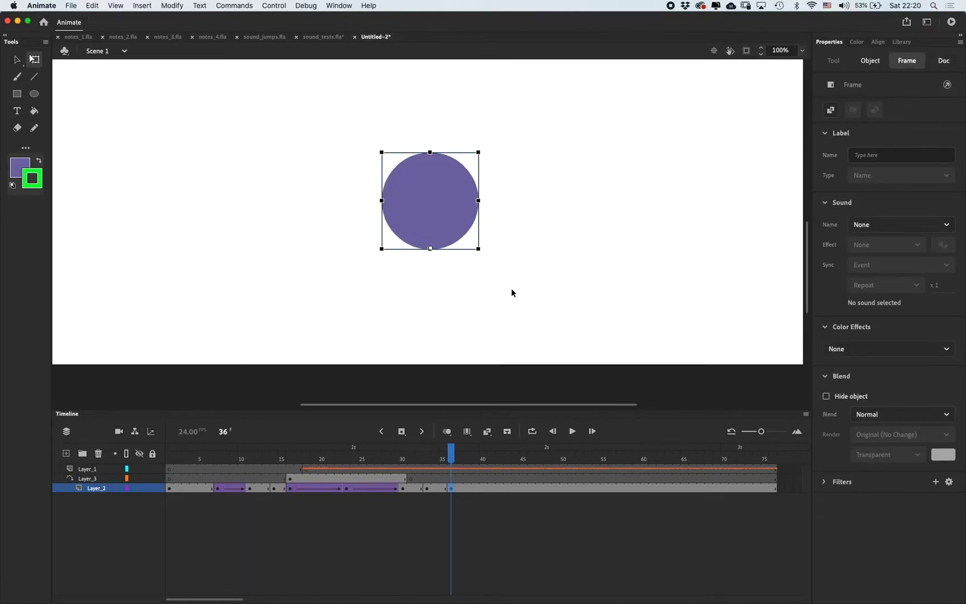
key("alt+shift+o")
left_click_drag(444, 212, 475, 216)
- Add classic tweens between the landing keyframes and keyframe a slight stretch at frame 36, a mild squash at 39 and a round shape at 42
left_click(450, 488)
left_click_drag(430, 458, 413, 474)
left_click(449, 431)
key("super+minus")
left_click(475, 488)
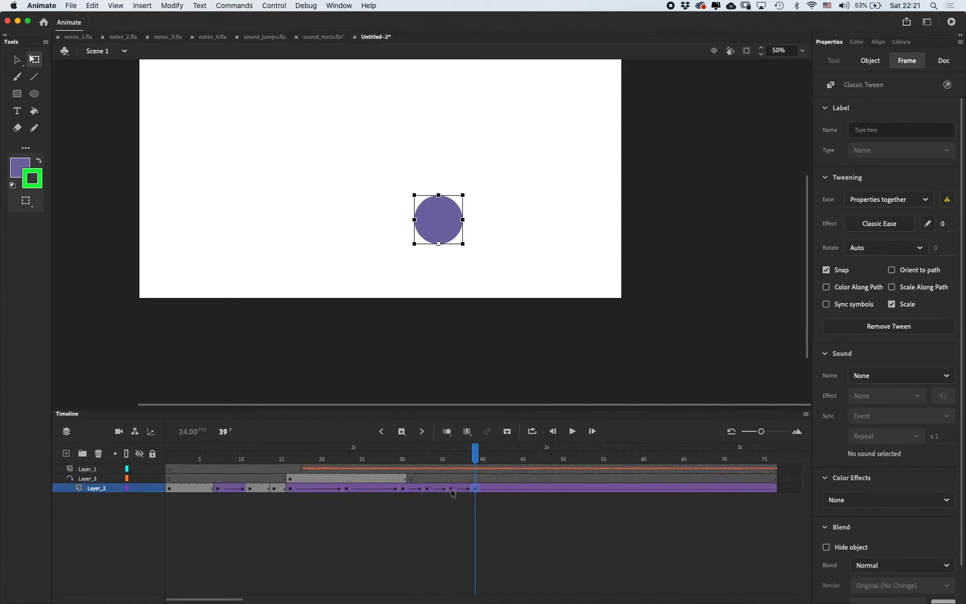
left_click(452, 488)
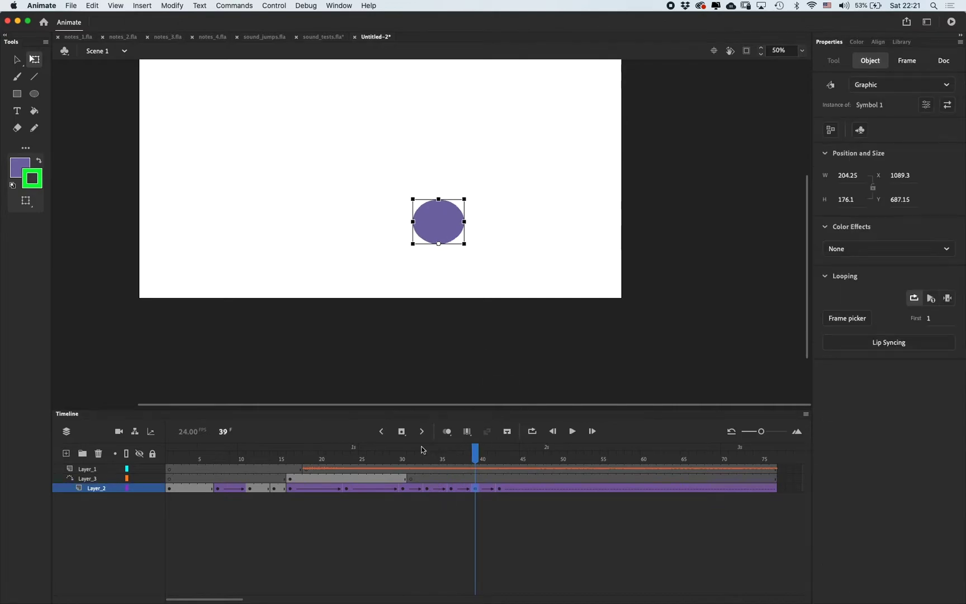
- Review the landing poses at frames 30, 33, 36, 39 and 42 on Layer_2
left_click_drag(420, 449, 402, 450)
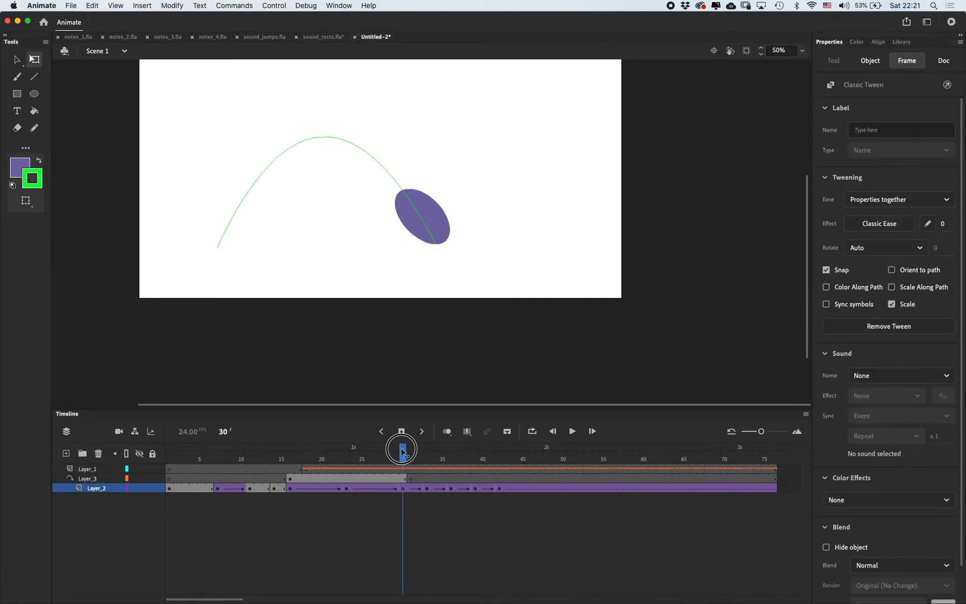
left_click(420, 267)
left_click(427, 489)
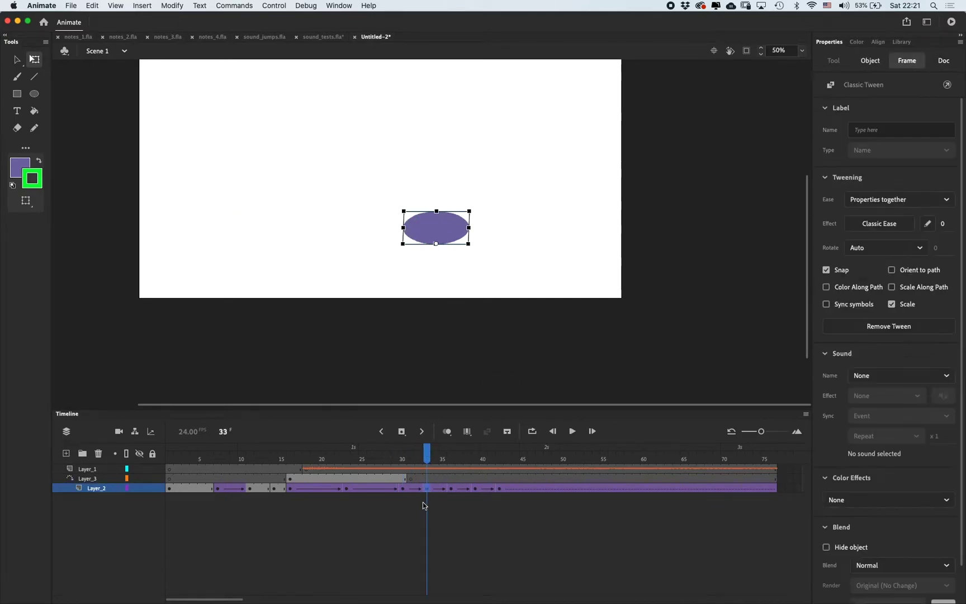
left_click(451, 488)
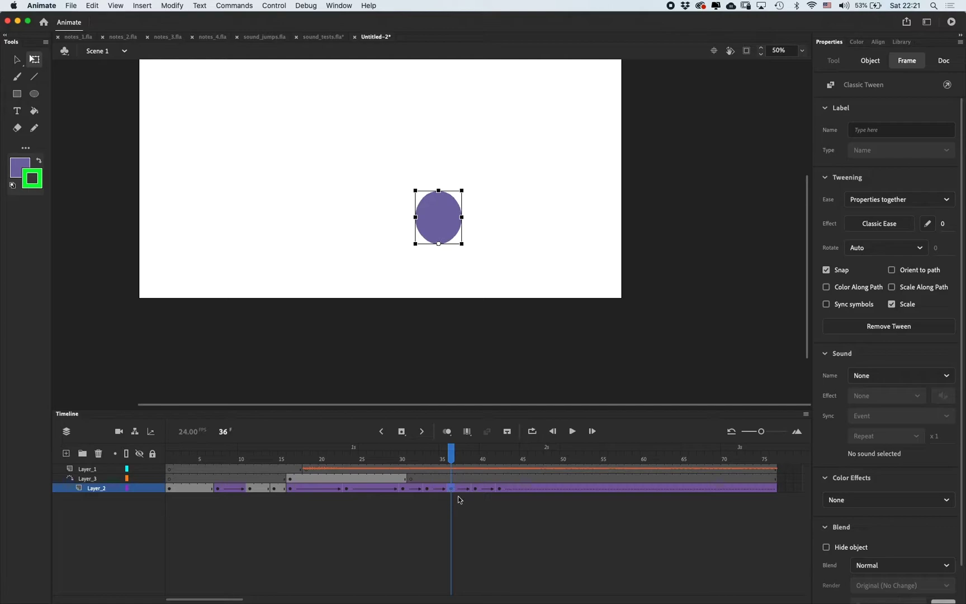
left_click(475, 490)
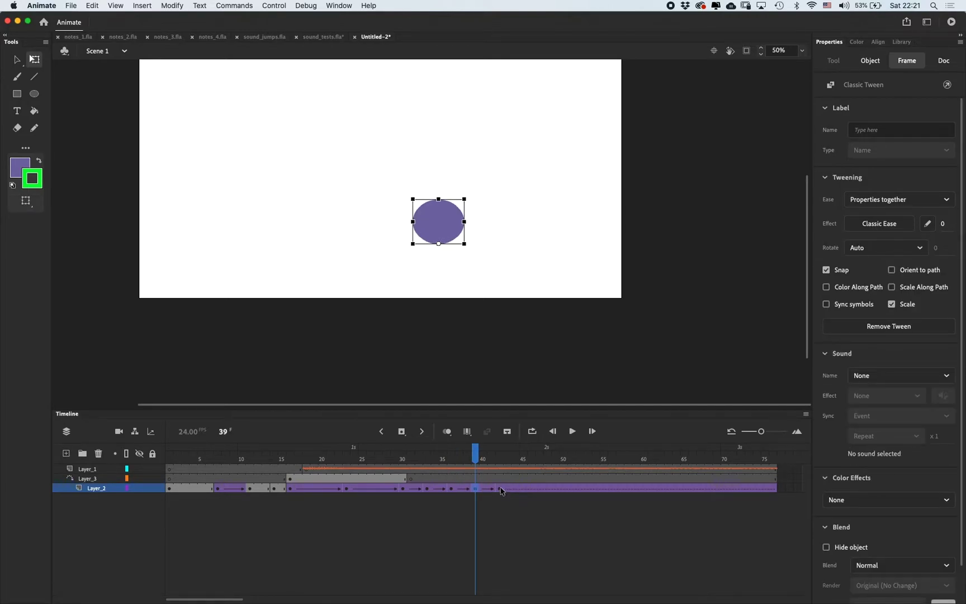
left_click(501, 490)
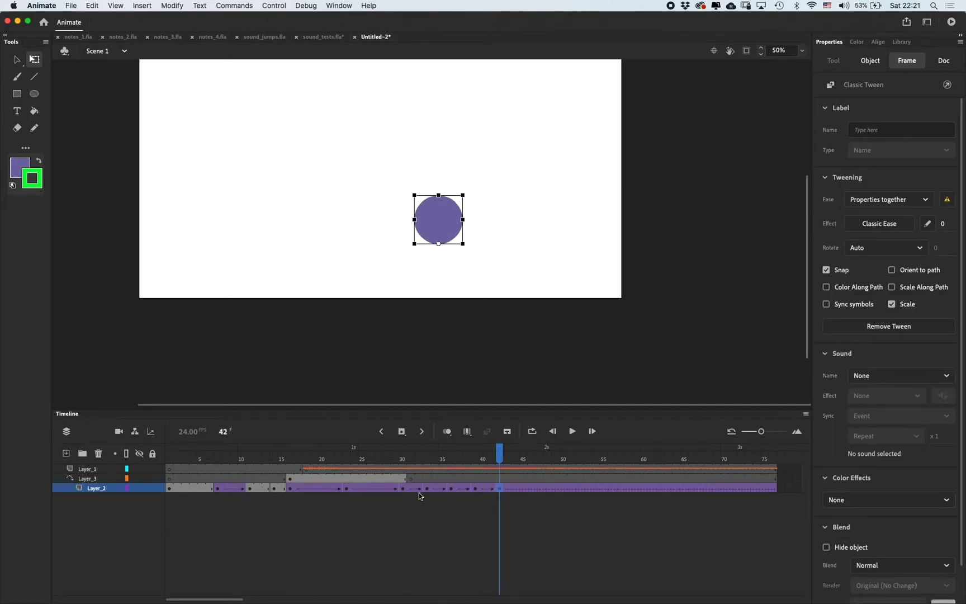
left_click_drag(439, 448, 499, 453)
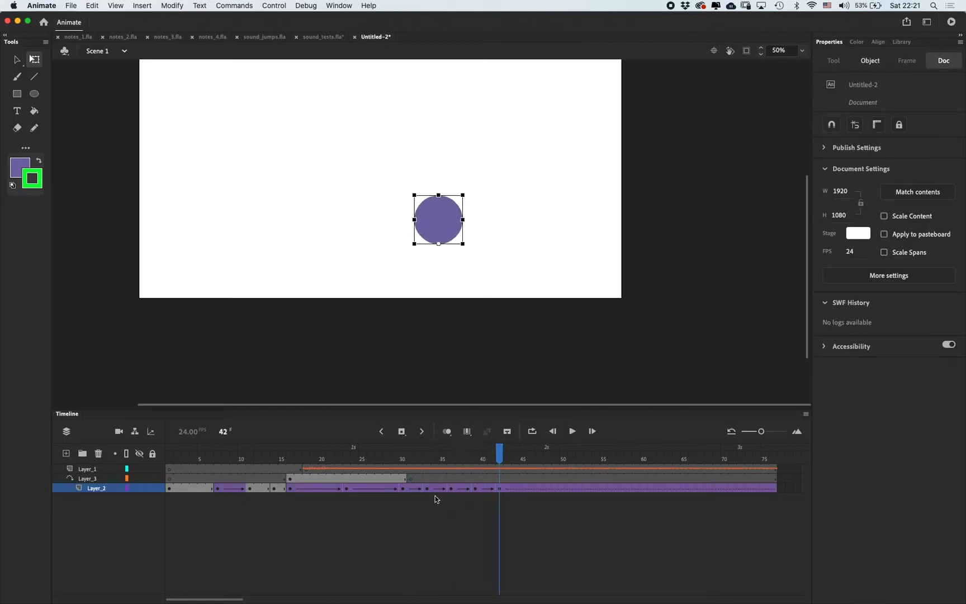
- Apply a Quad Ease In Out to the classic tweens between frames 33 and 42 on Layer_2
left_click(435, 489)
left_click(481, 489, "shift")
left_click(884, 200)
left_click(880, 218)
left_click(880, 223)
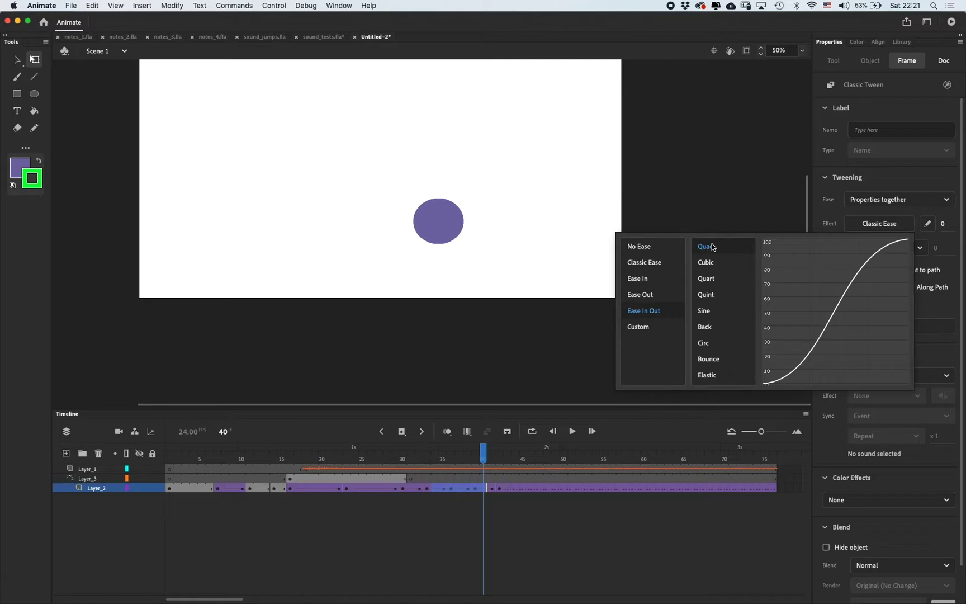
double_click(713, 247)
- Apply a Quad Ease Out to the classic tween between frames 30 and 33
left_click(411, 489)
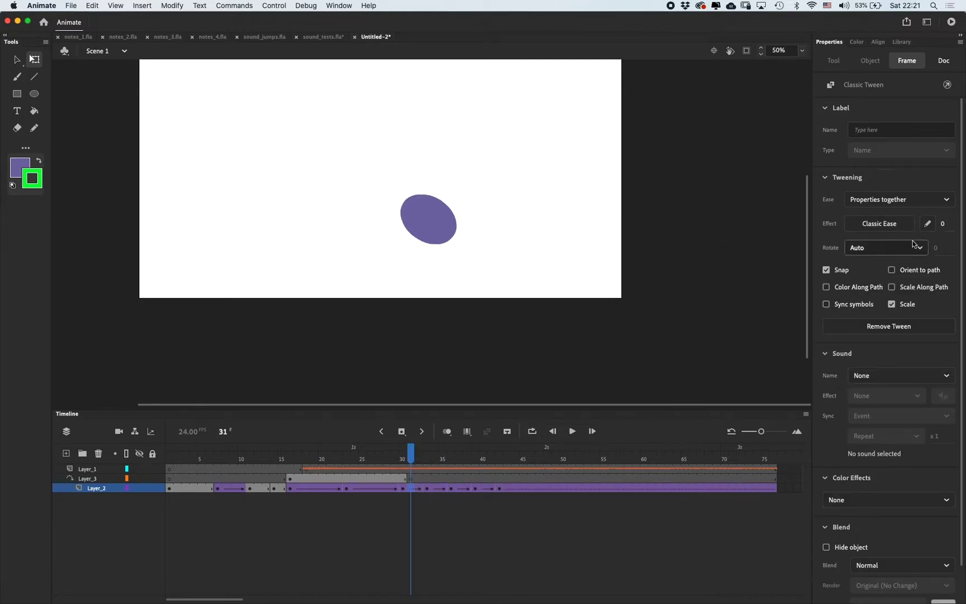
left_click(886, 224)
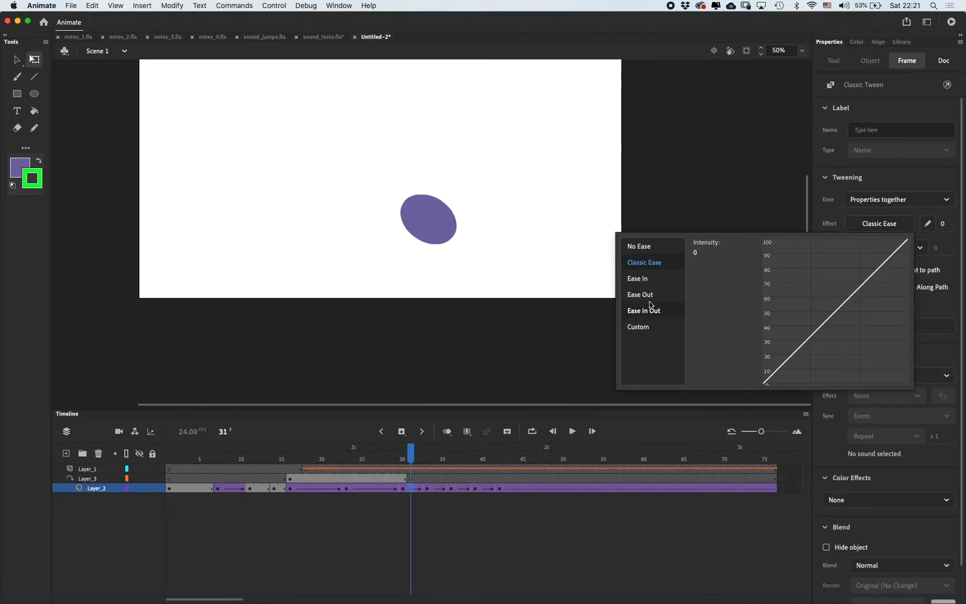
left_click(650, 294)
double_click(713, 247)
- Adjust the classic ease intensity of the tween rising along the arc and set the falling tween's ease to -40
left_click_drag(410, 459, 317, 494)
left_click(403, 488)
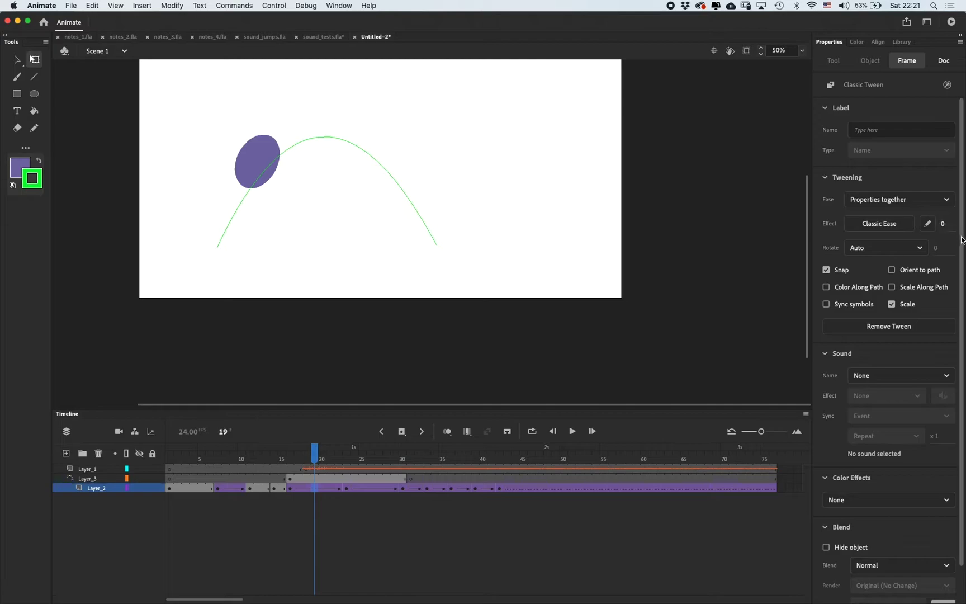
left_click(943, 224)
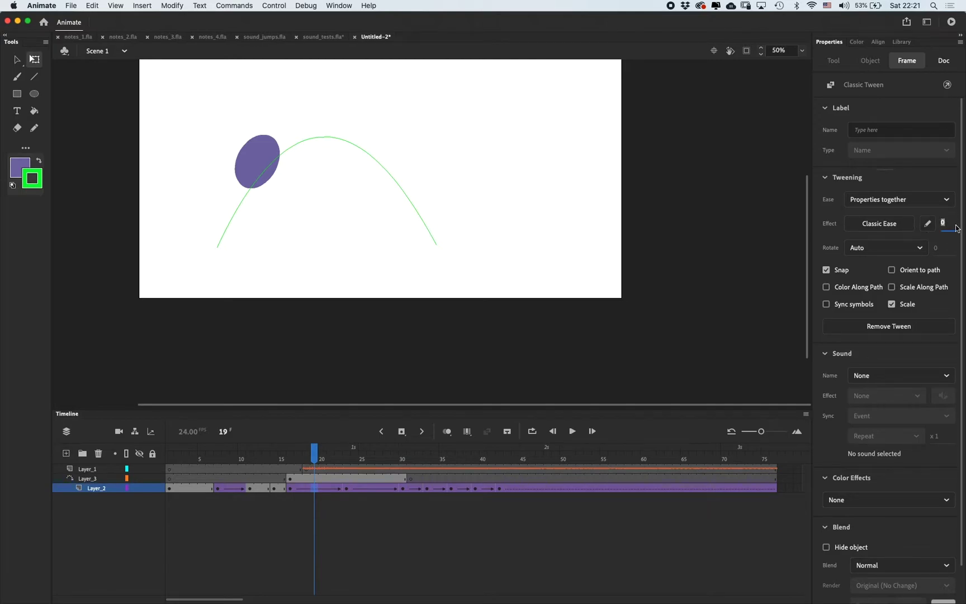
key("Return")
left_click(379, 487)
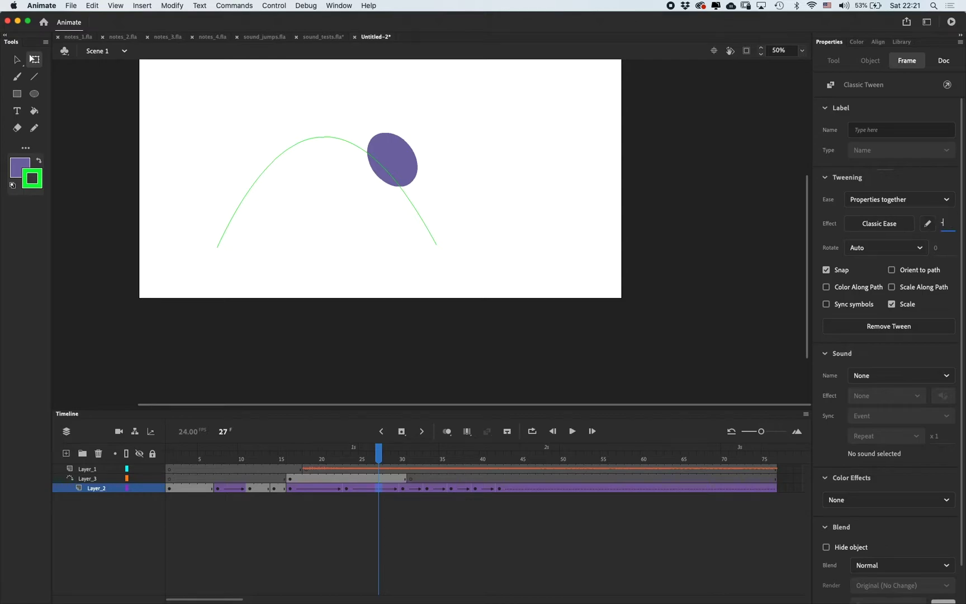
key("Return")
- Add keyframes at frames 20 and 26 on Layer_2, refine the circle's shape along the arc, and play the animation
left_click_drag(255, 447, 322, 454)
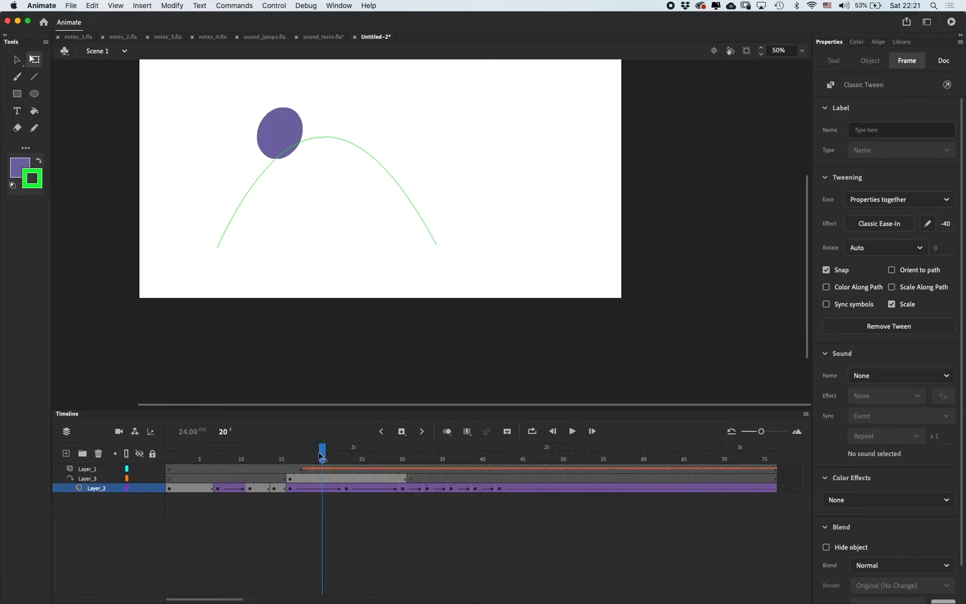
left_click(322, 488)
left_click_drag(309, 104, 324, 118)
left_click_drag(290, 460, 258, 453)
key("Return")
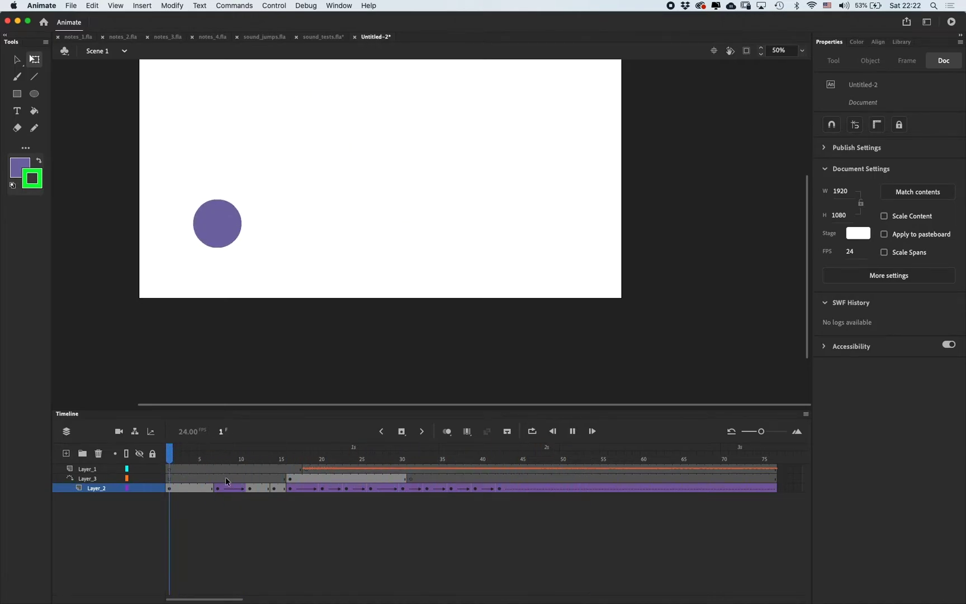
- Shift the sound's starting keyframe on Layer_1 to frame 16 and play the animation to check the timing
left_click(305, 472)
left_click_drag(305, 471, 287, 469)
left_click_drag(288, 460, 226, 460)
key("Return")
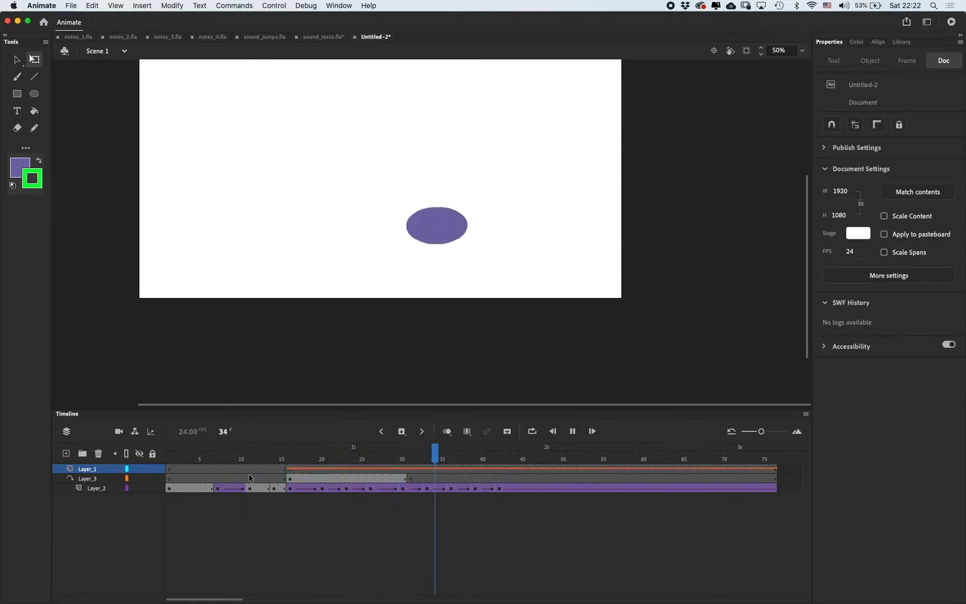
- Shorten the jump by removing two frames at frame 18 and two at frame 25 across all layers, and play it back
left_click(306, 458)
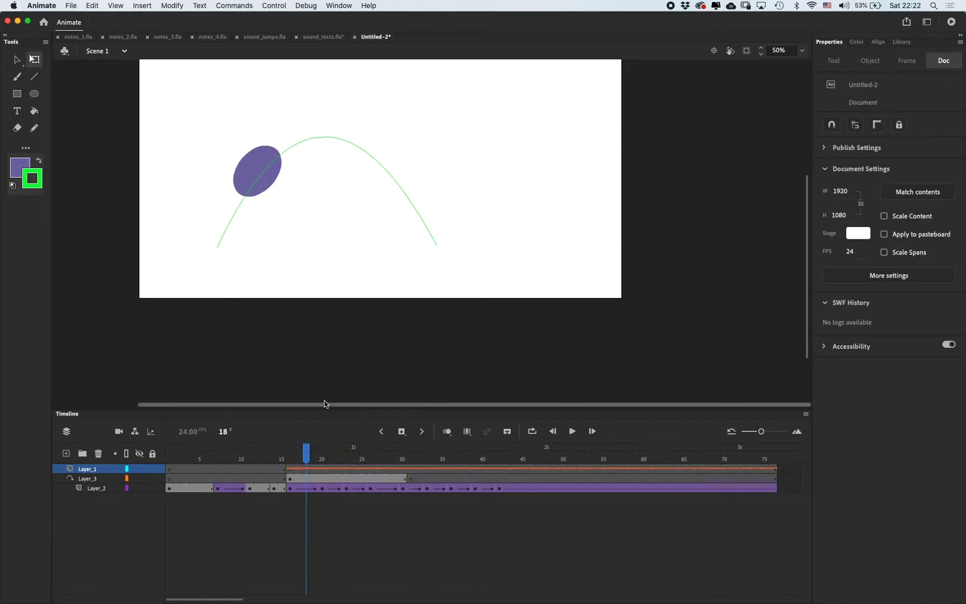
key("shift+F5")
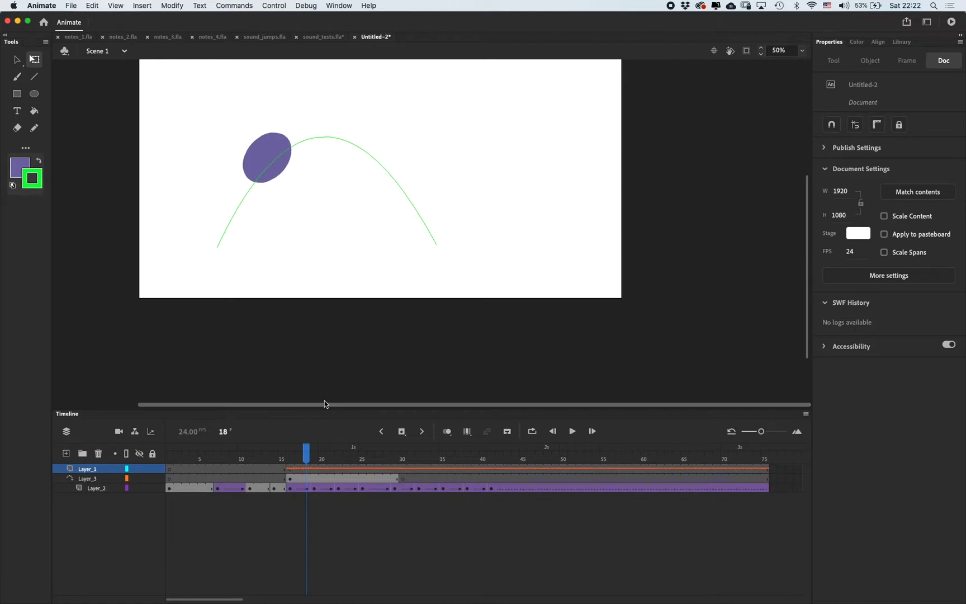
key("shift+F5")
left_click(366, 457)
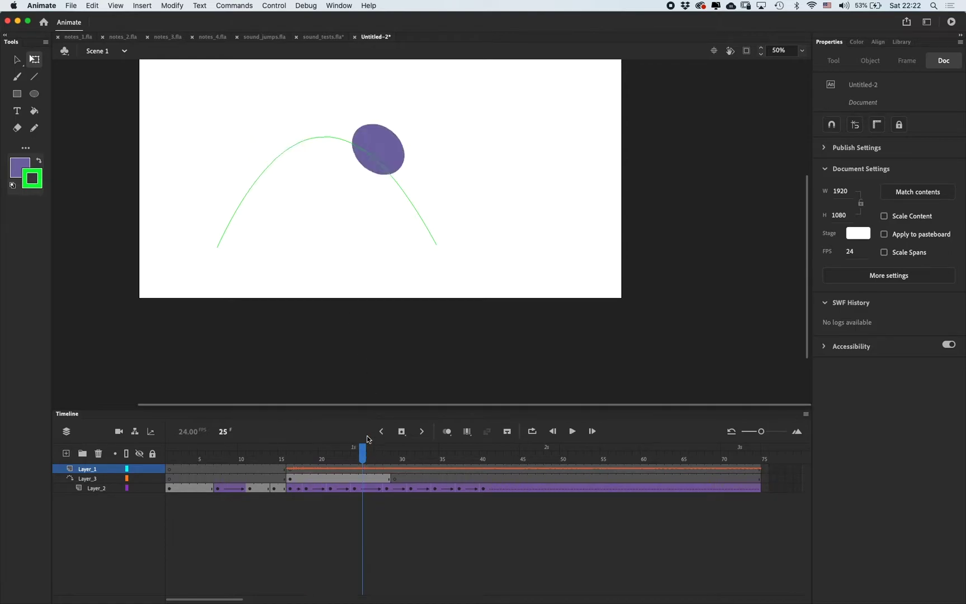
key("shift+F5")
key("shift+F5")
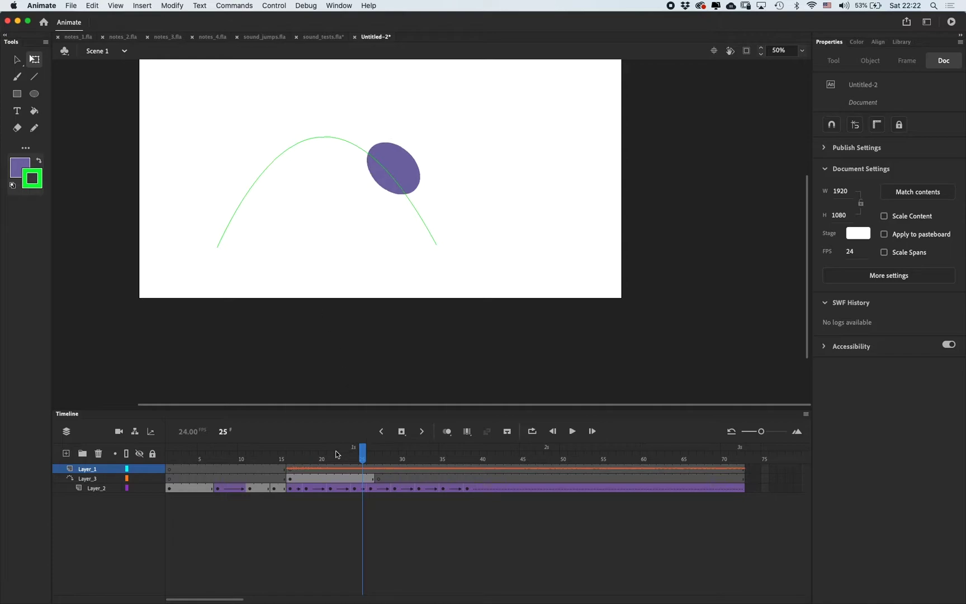
left_click(267, 462)
key("Return")
left_click(258, 464)
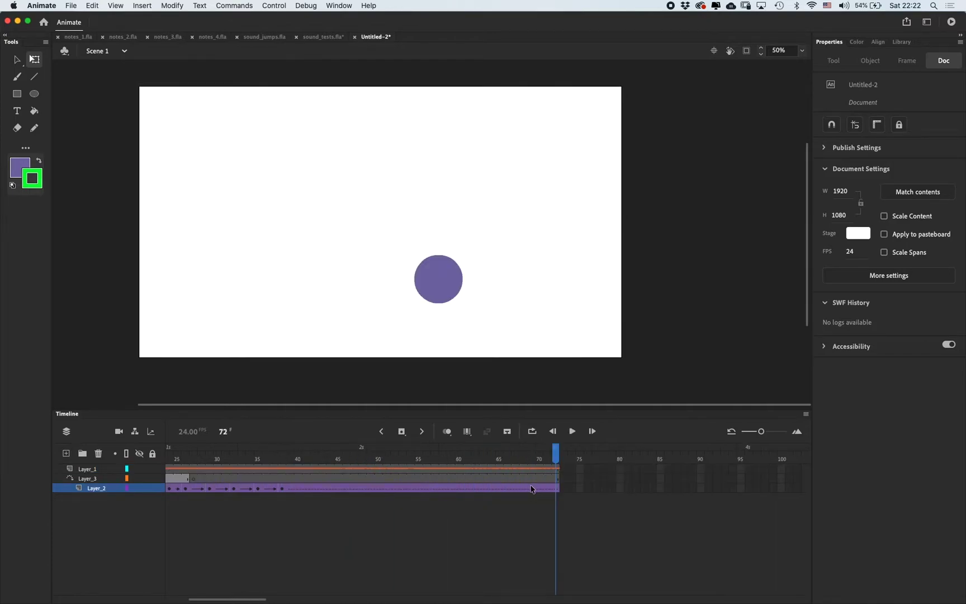
- Remove the classic tween from the final hold after the last keyframe on Layer_2
left_click(532, 488)
right_click(535, 491)
left_click(611, 327)
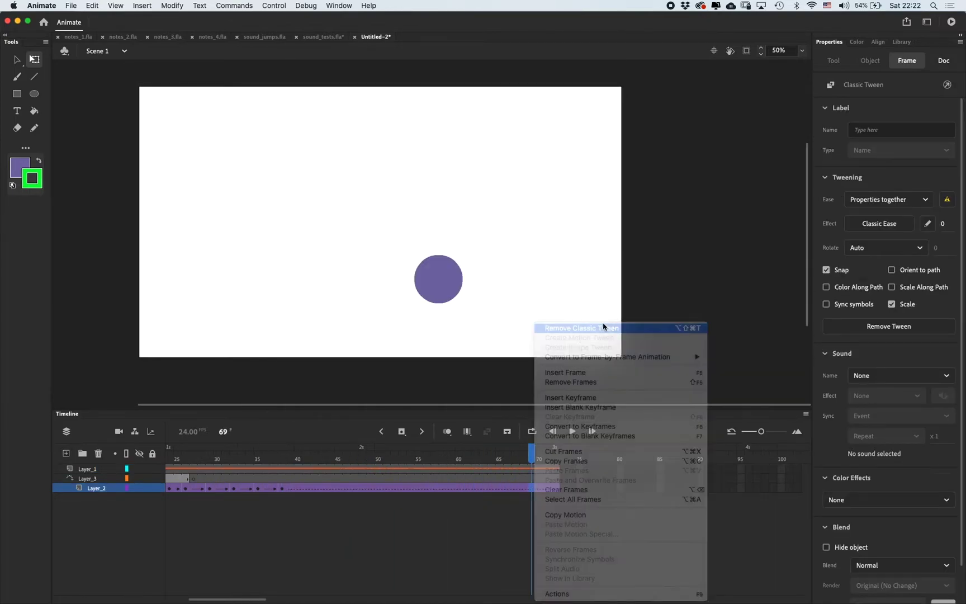
- Insert blank keyframes at frame 72 on Layer_1 and Layer_2 to end the sound and the circle
left_click(556, 469)
key("shift+F5")
left_click(557, 488)
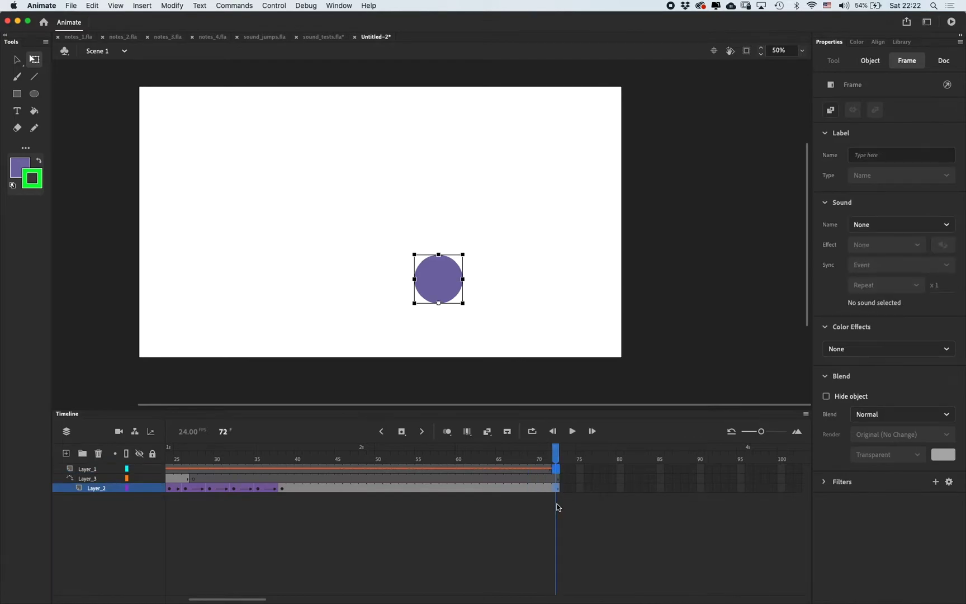
key("Delete")
- Draw a purple square about 210 px wide without a stroke on Layer_2 at frame 72, low on the stage's left side
key("r")
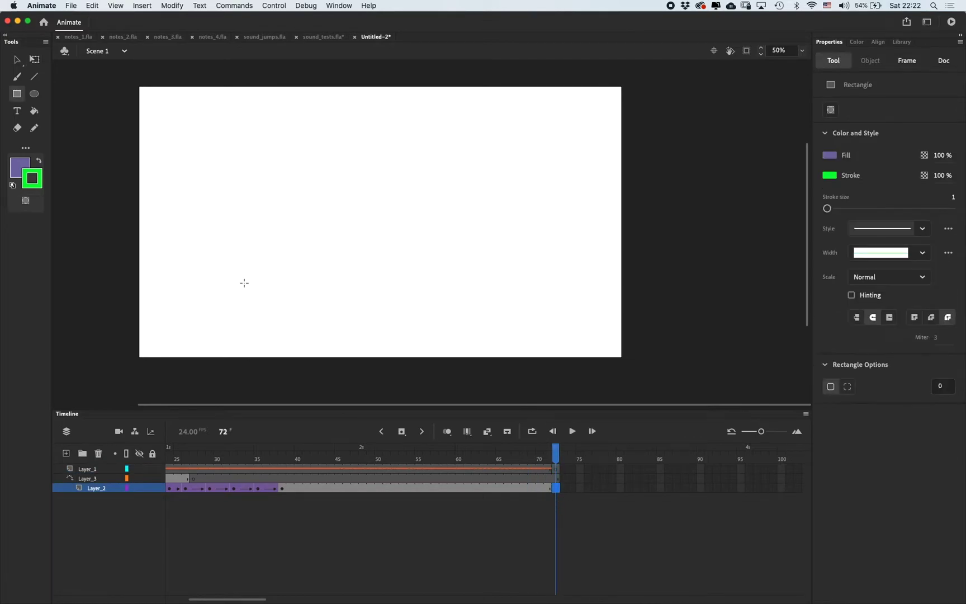
left_click(39, 185)
left_click(206, 199)
mouse_move(185, 238)
left_mouse_down()
mouse_move(238, 290)
mouse_move(212, 267)
mouse_move(228, 266)
left_mouse_up()
key("v")
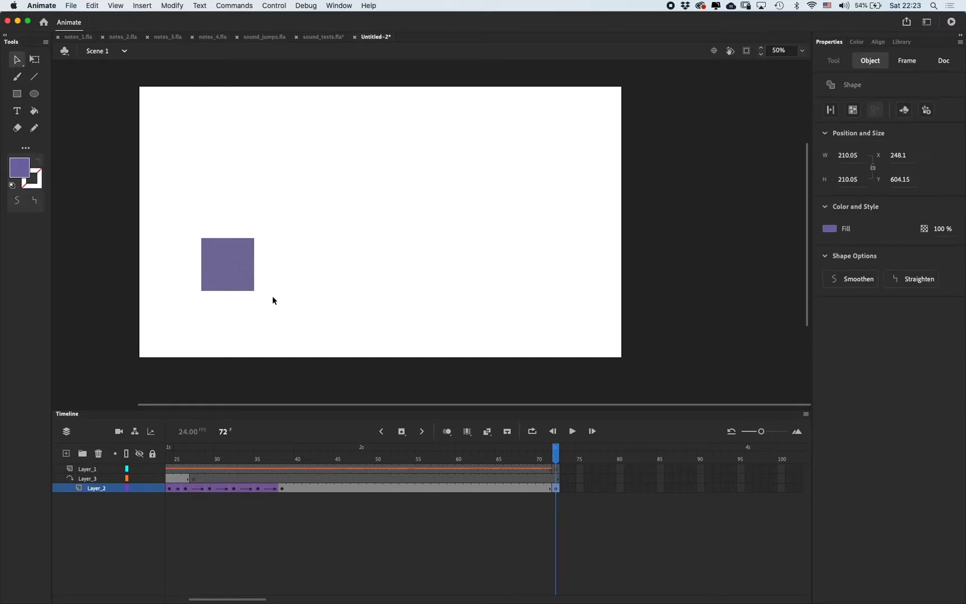
- Switch to sound_jumps.fla and examine its square animation from frame 63 as a reference
left_click(265, 37)
left_click(669, 450)
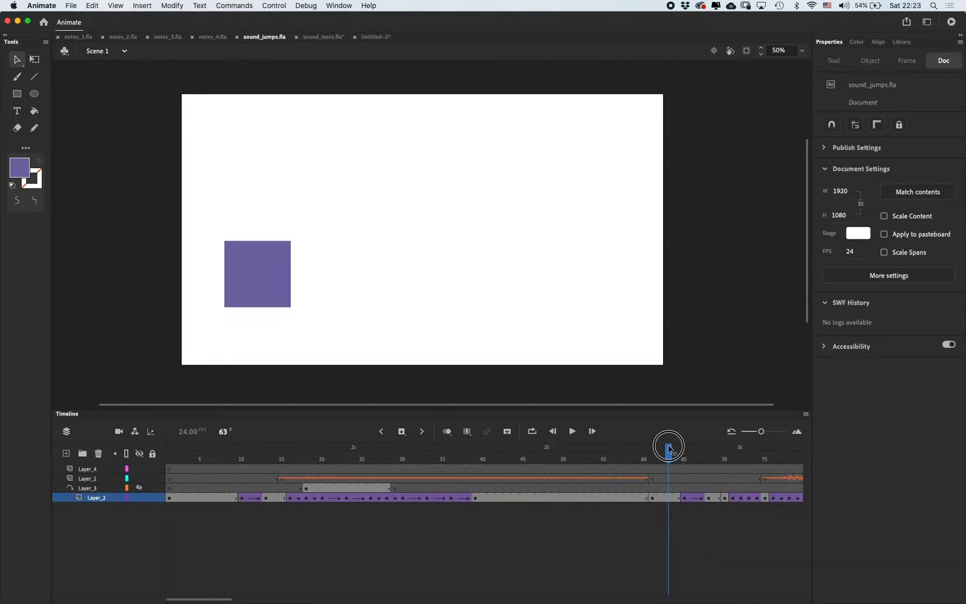
scroll(518, 466, "right", 3)
key("Return")
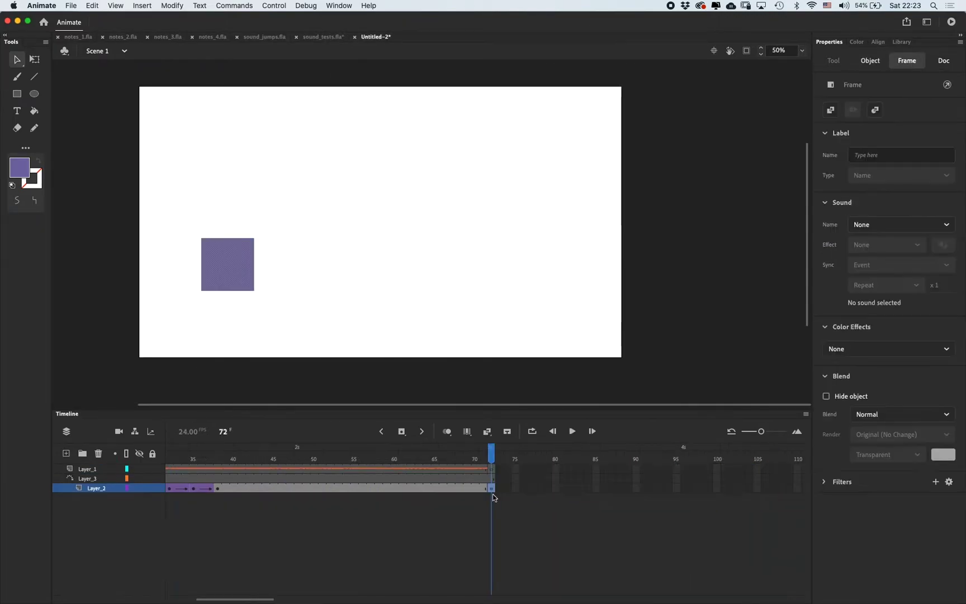
- Convert the square at frame 72 of Untitled-2 into a graphic symbol
key("F8")
left_click(255, 84)
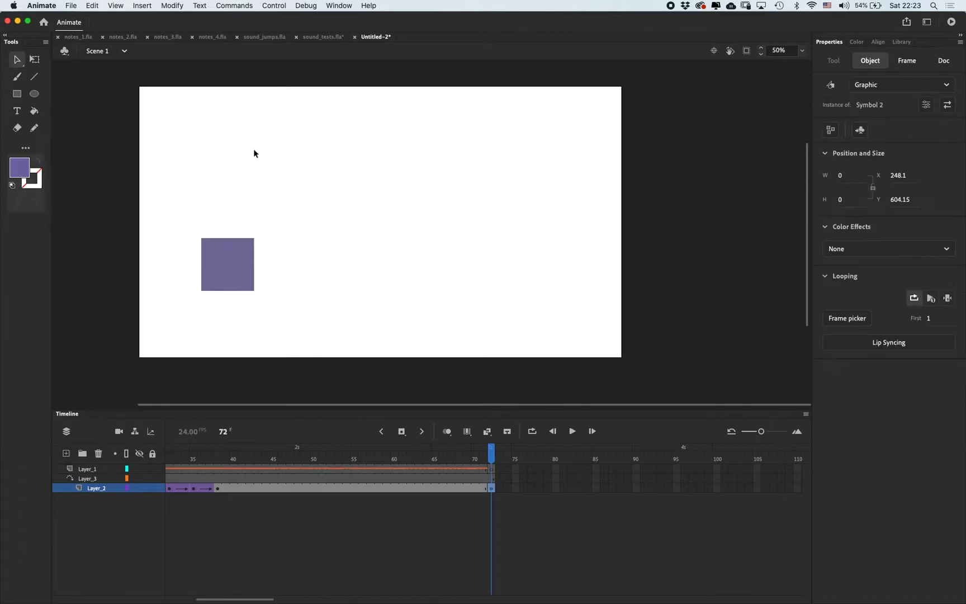
left_click(299, 289)
- Import Rock Golem Walk .mp3 from the SFX folder into the blank keyframe at frame 72 on Layer_1
left_click(491, 470)
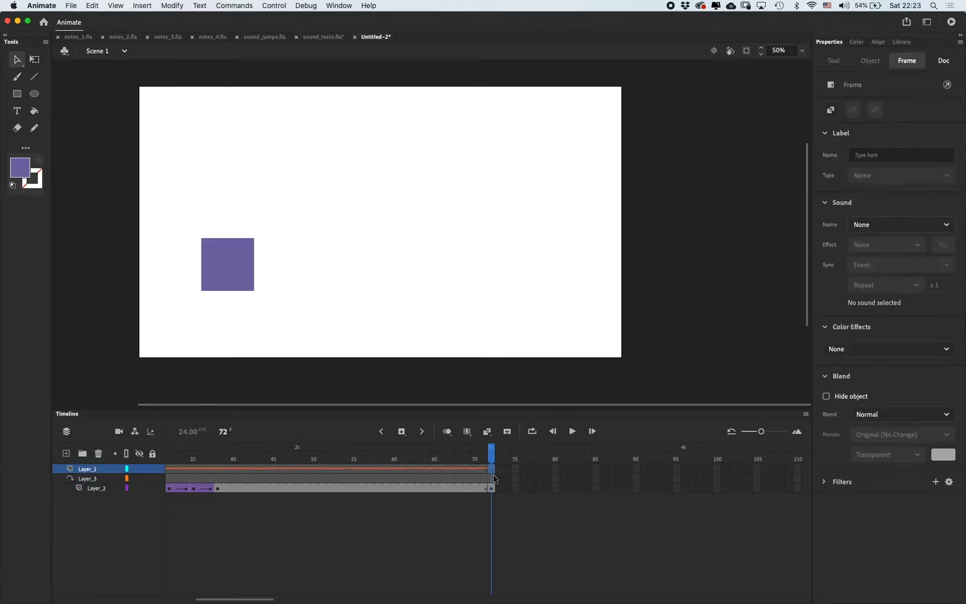
key("super+r")
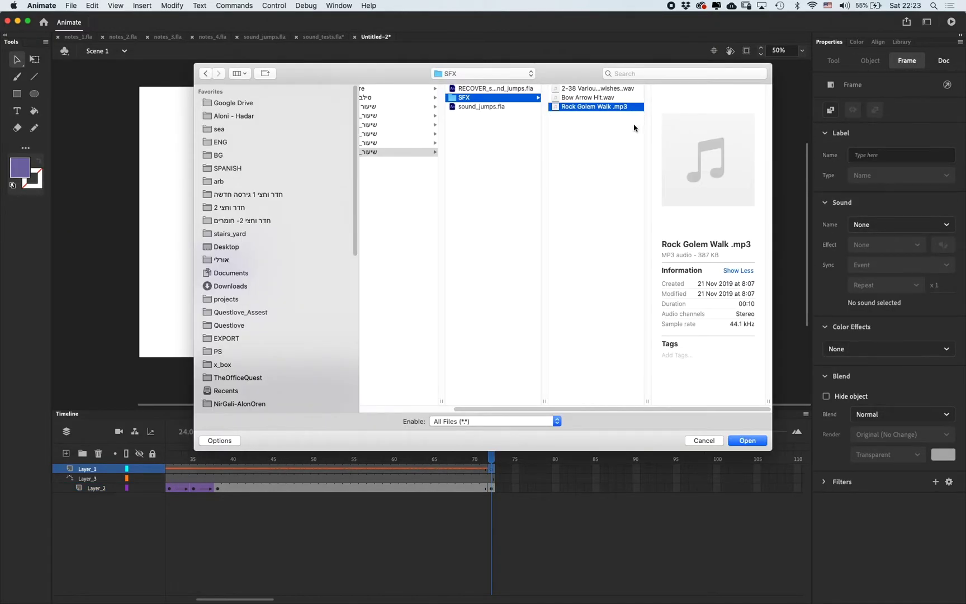
left_click(759, 444)
- Extend all three layers to frame 97 for the new sound and return to frame 72
left_click_drag(462, 456, 492, 460)
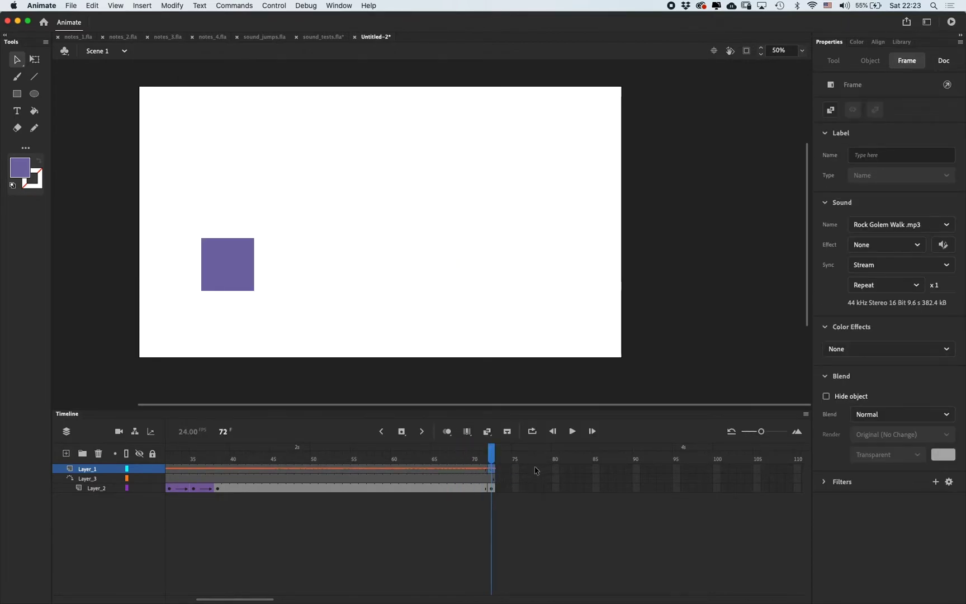
left_click(500, 456)
left_click(491, 455)
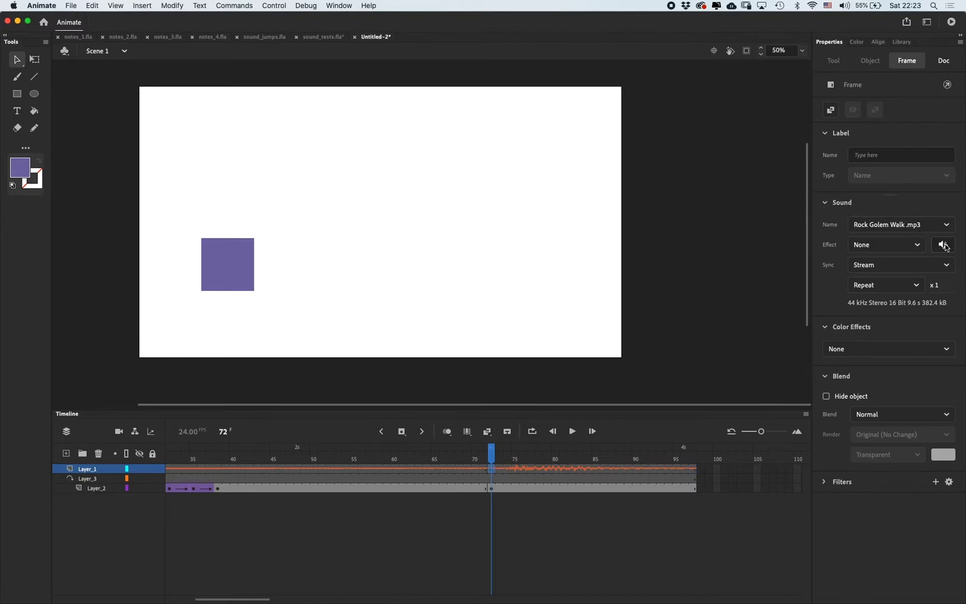
- Trim the start of Rock Golem Walk .mp3 at frame 72 so that playback begins just before its fourth hit
left_click(940, 249)
left_click(378, 282)
left_click(186, 282)
left_click(200, 282)
left_click_drag(185, 188, 284, 183)
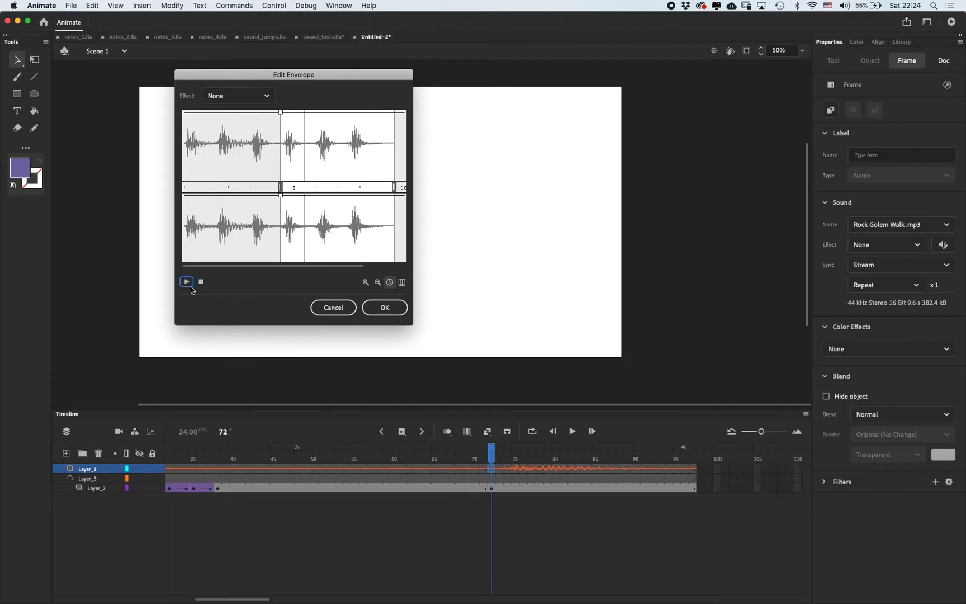
left_click(201, 282)
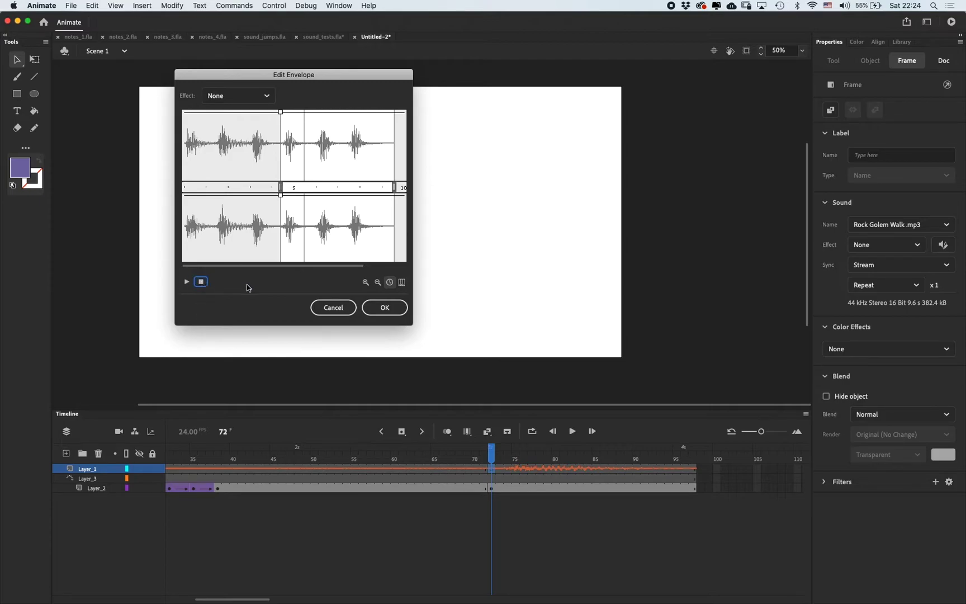
left_click(384, 308)
- Undo the last three changes
key("super+z")
key("super+z")
key("super+z")
- Insert a keyframe at frame 79 on Layer_2 and squash the square there, shorter and wider, keeping its base in place
left_click_drag(539, 455, 548, 456)
left_click(551, 489)
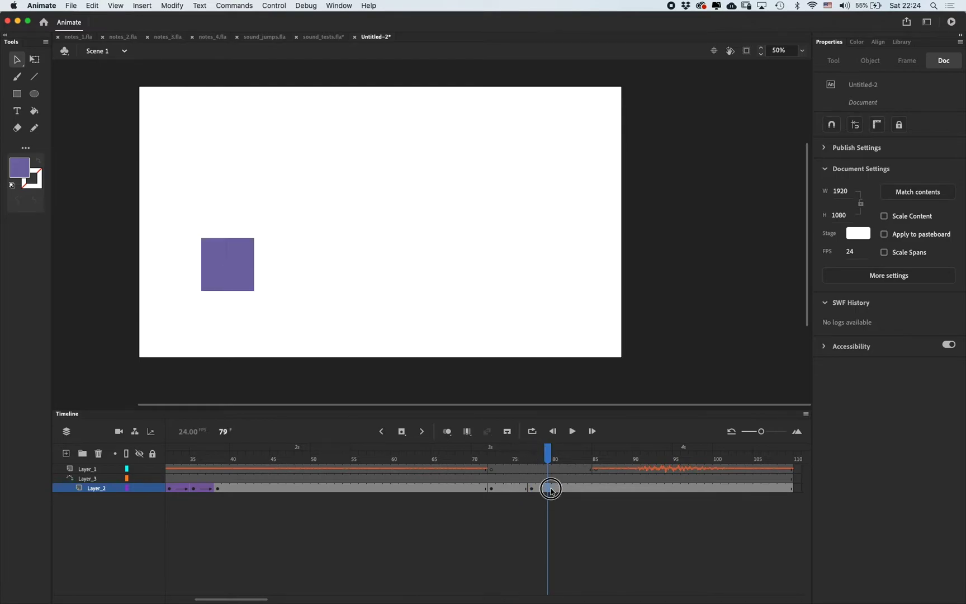
left_click(552, 490)
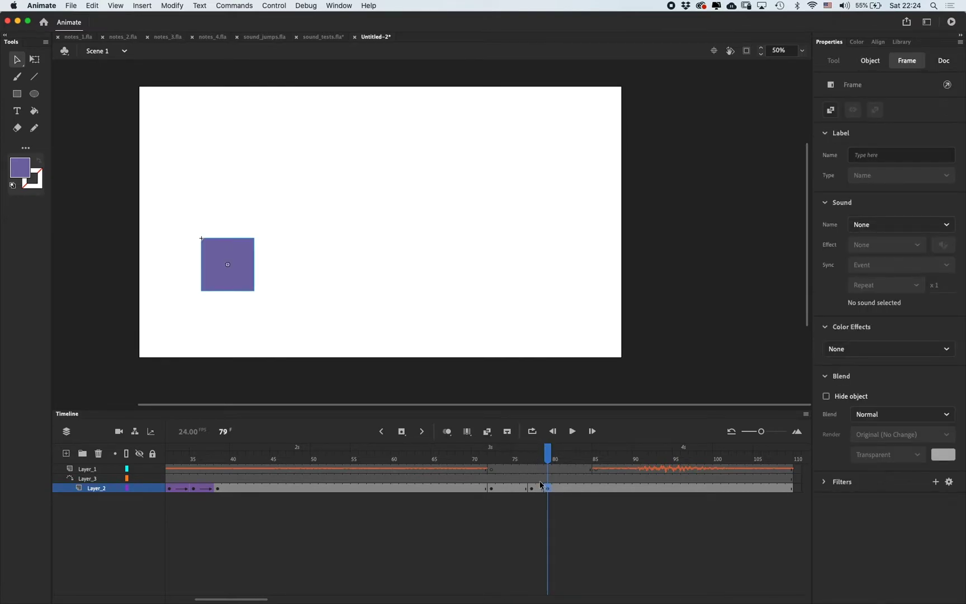
left_click(231, 239)
key("q")
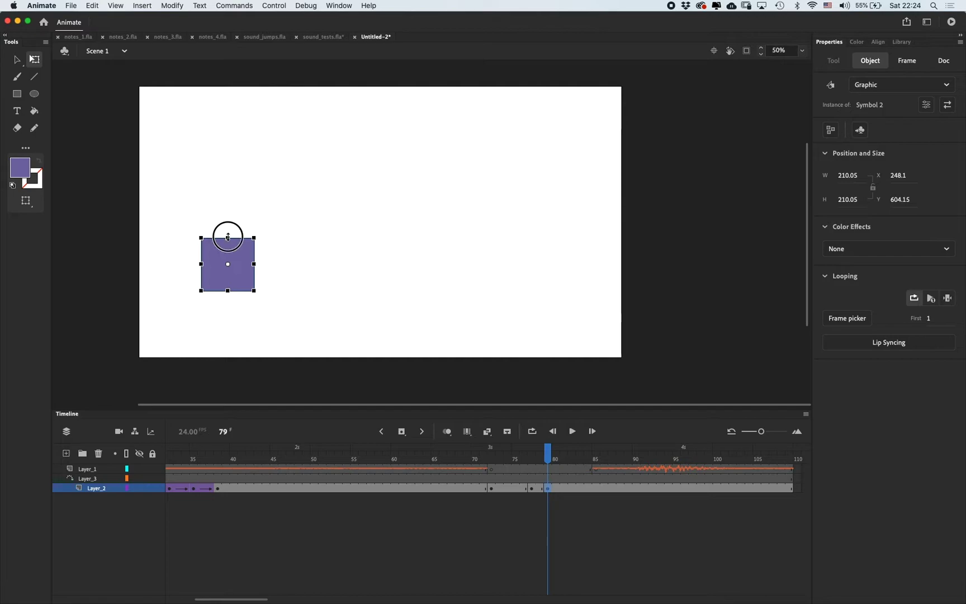
left_click_drag(230, 238, 261, 270)
- Insert a keyframe at frame 82 on Layer_2 and create a classic tween between frames 77 and 79
left_click_drag(538, 466, 566, 466)
left_click(571, 489)
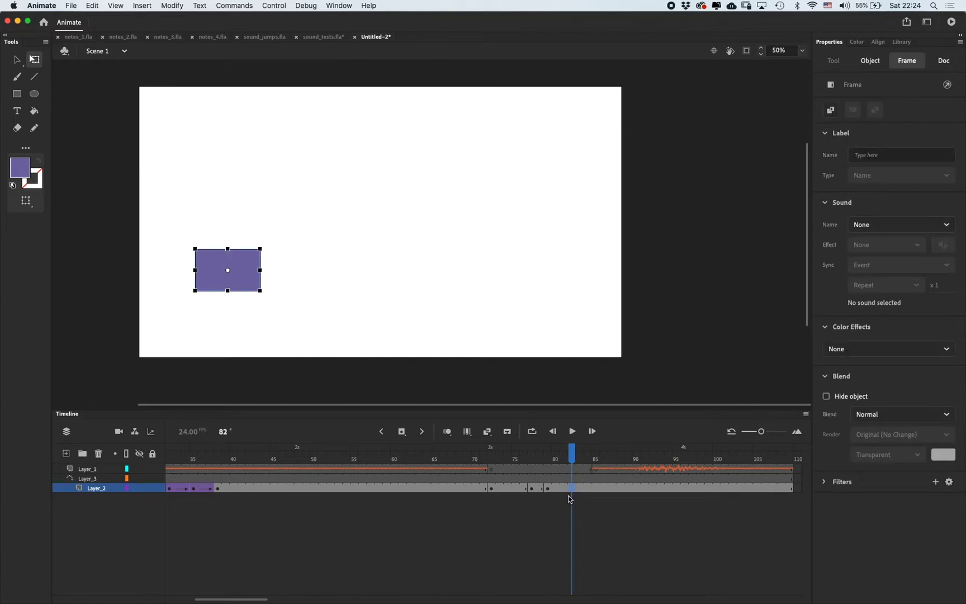
left_click(539, 488)
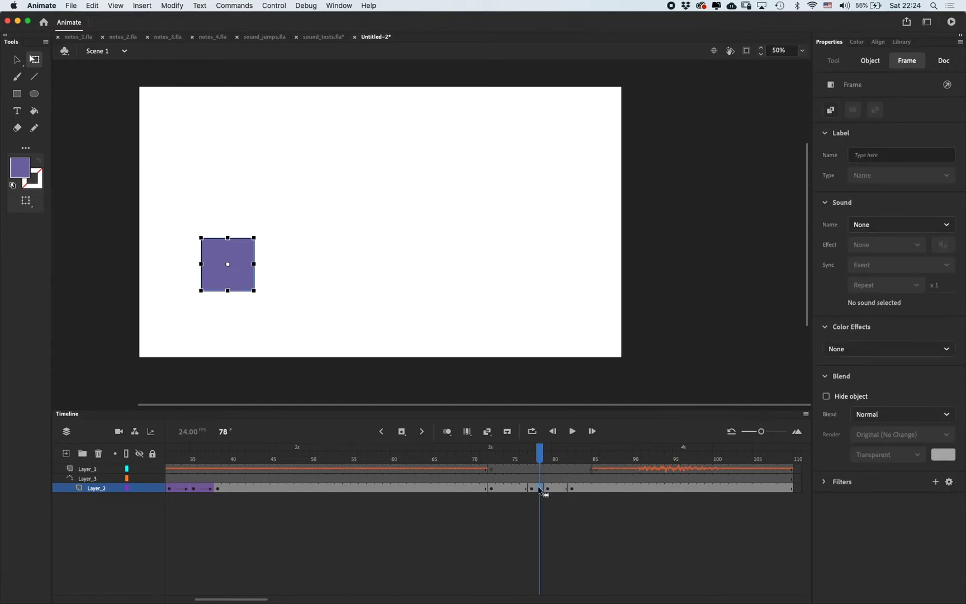
right_click(542, 490)
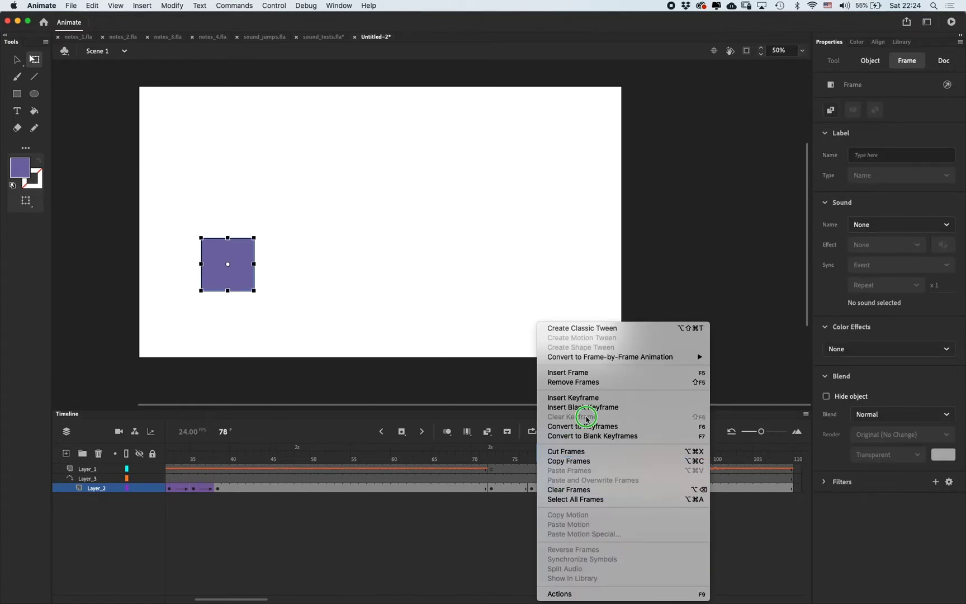
left_click(619, 330)
- Apply an ease preset to the classic tween of the square's squash on Layer_2
left_click(884, 199)
left_click(886, 200)
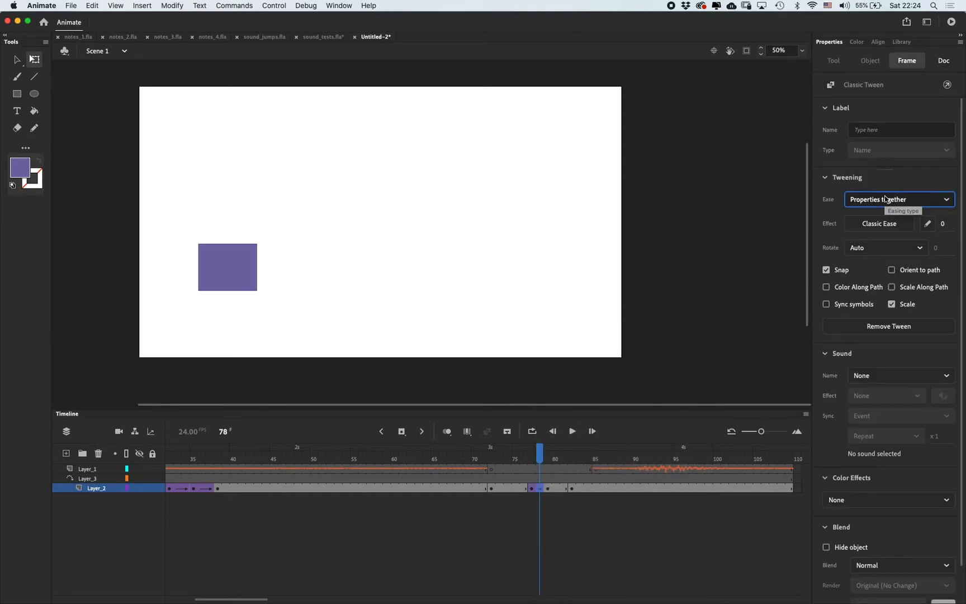
left_click(883, 223)
left_click(662, 311)
double_click(711, 280)
- Play the squash from frame 72 and lengthen its tween by one frame at frame 78
mouse_move(490, 450)
left_mouse_down()
mouse_move(483, 450)
mouse_move(516, 453)
mouse_move(499, 453)
left_mouse_up()
key("Return")
left_click(539, 455)
key("F5")
- Insert a keyframe at frame 84 on Layer_2, stretch the square upward to about 248 px high and slant its top to the right
left_click_drag(580, 489, 589, 488)
left_click_drag(227, 249, 236, 223)
left_click_drag(269, 261, 267, 261)
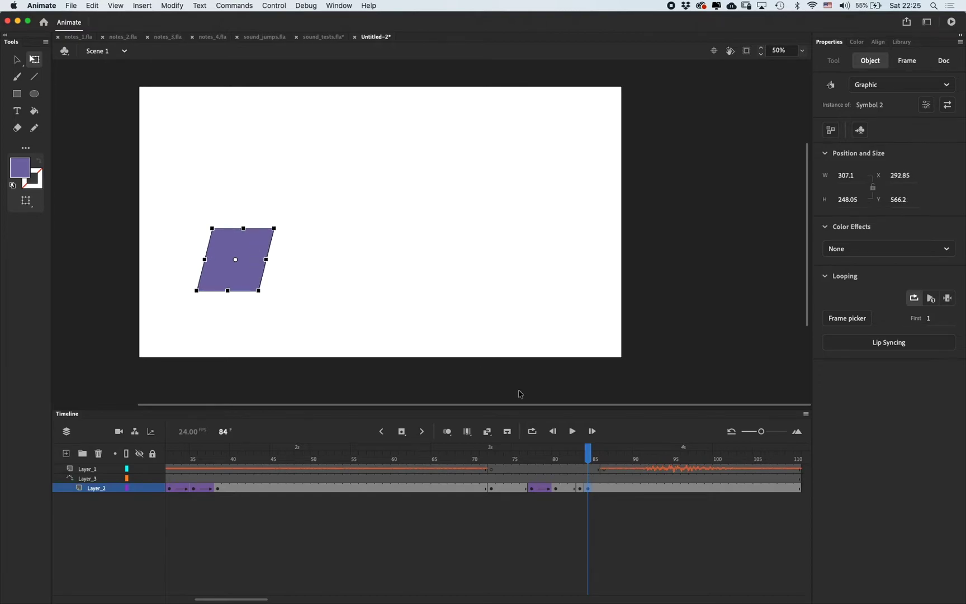
- Draw a green line about 596 px long on guide Layer_3 at frame 84 and bend it into an arc starting at the square's centre
left_click(595, 481)
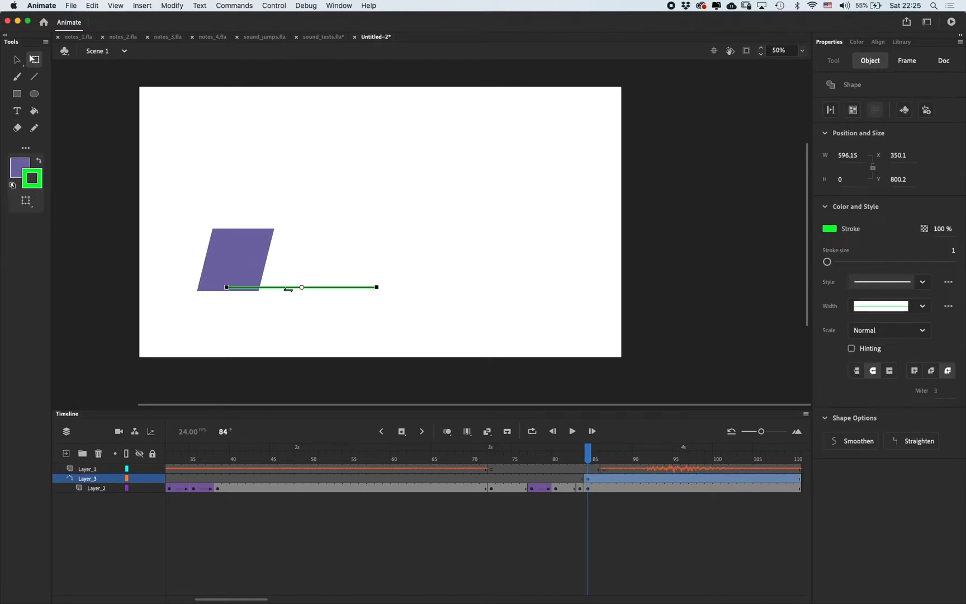
key("v")
mouse_move(285, 286)
left_mouse_down()
mouse_move(282, 192)
mouse_move(305, 196)
left_mouse_up()
left_click(257, 265)
left_click(289, 261)
left_click(258, 240)
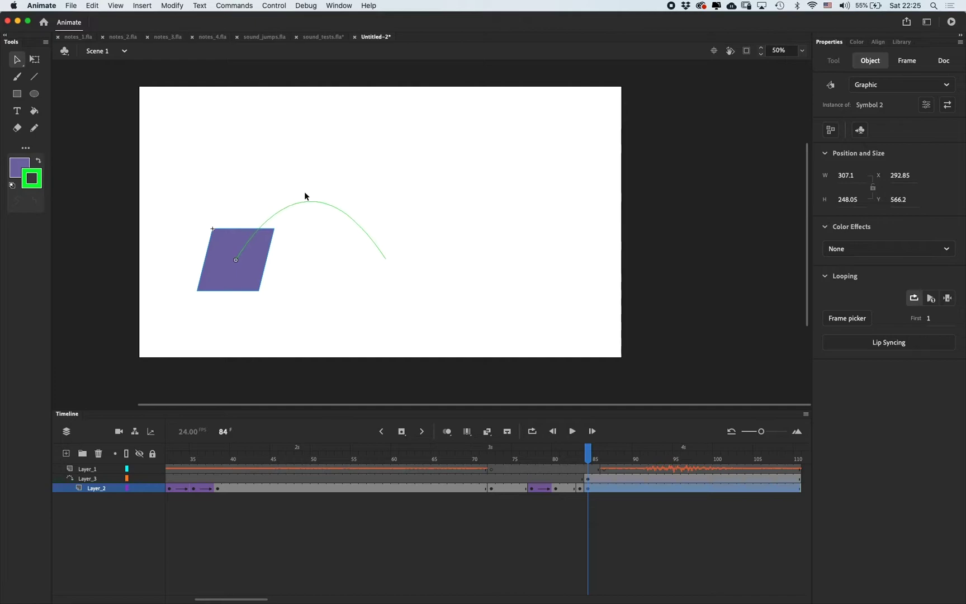
- Place the square at the arc's peak at frame 86 and at its far end at frame 88, slanting it to the left there
left_click(589, 488)
left_click_drag(257, 277, 297, 178)
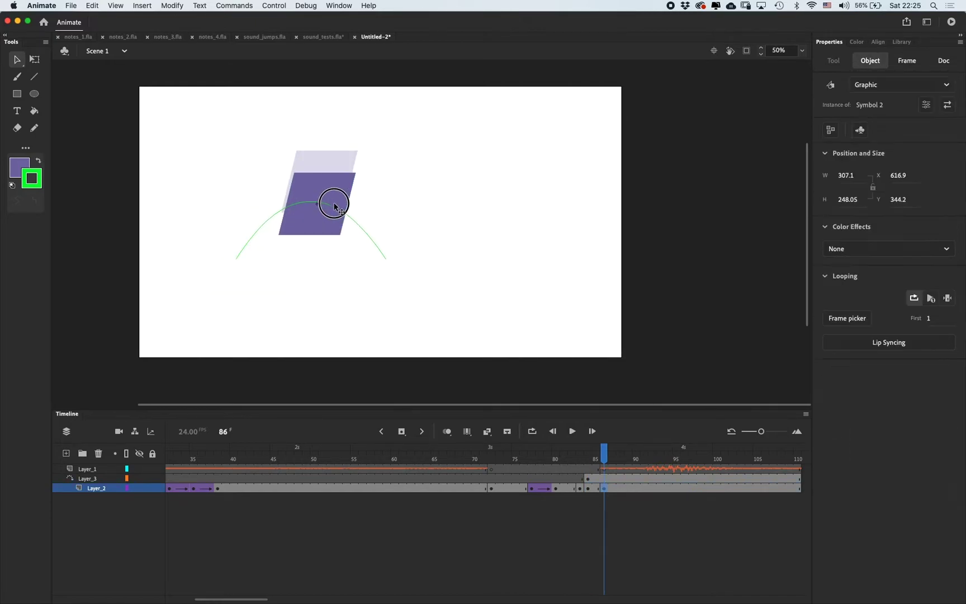
key("q")
left_click_drag(340, 237, 402, 274)
left_click(620, 488)
mouse_move(418, 224)
left_mouse_down()
mouse_move(395, 251)
mouse_move(408, 223)
left_mouse_up()
mouse_move(620, 452)
left_mouse_down()
mouse_move(586, 451)
mouse_move(593, 468)
mouse_move(630, 461)
left_mouse_up()
- Create classic tweens between frames 84, 86 and 88 on Layer_2, and turn in-between frames 85 and 87 into keyframes
left_click(596, 490)
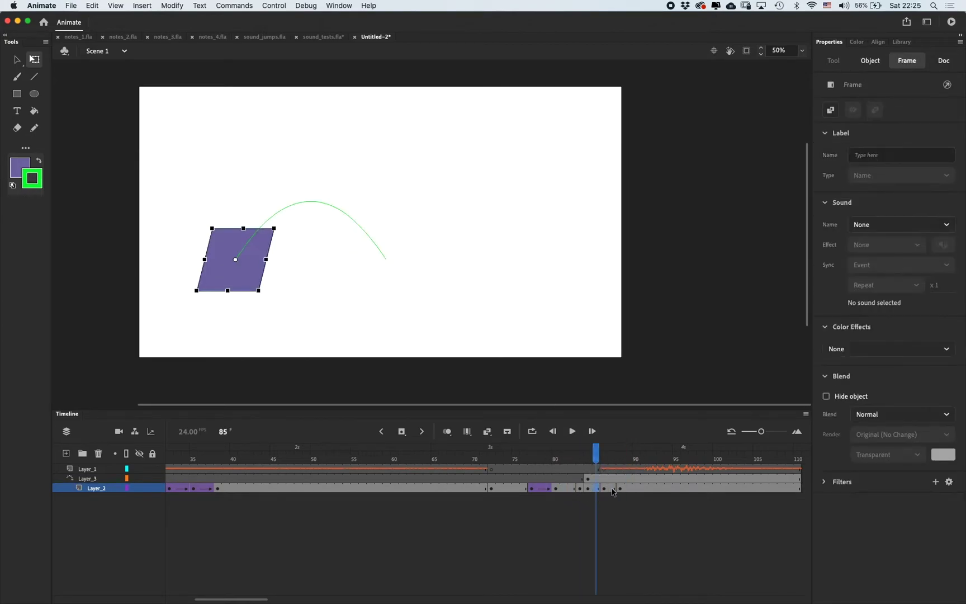
left_click(609, 490)
right_click(610, 490)
left_click(695, 328)
left_click_drag(596, 458, 570, 473)
- Create a classic tween from frame 88 on Layer_2 and add keyframes at frames 89 and 90
right_click(620, 488)
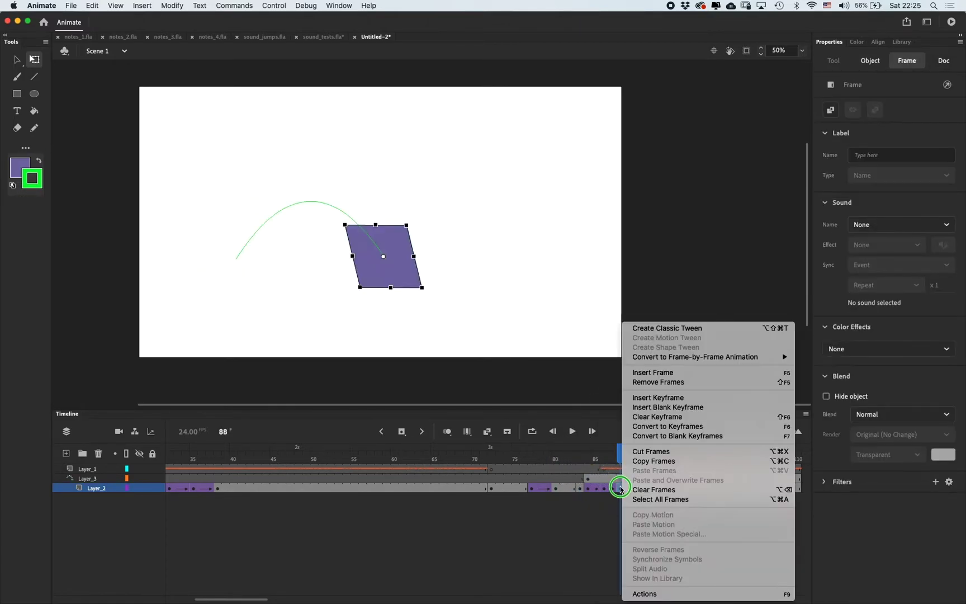
left_click(696, 329)
left_click(636, 489)
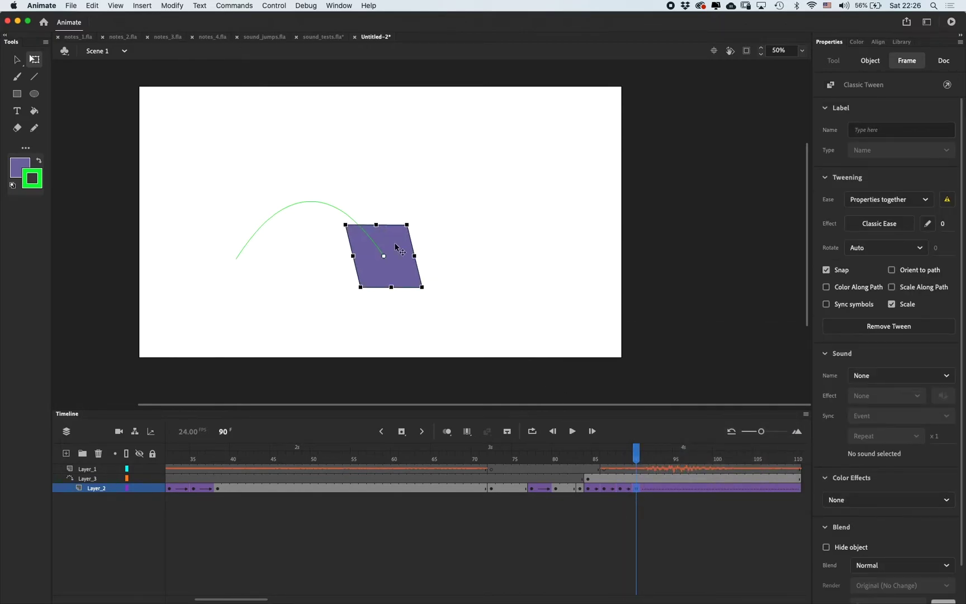
- End the motion guide on Layer_3 with a blank keyframe at frame 89 and scrub through the start of the jump
left_click(625, 481)
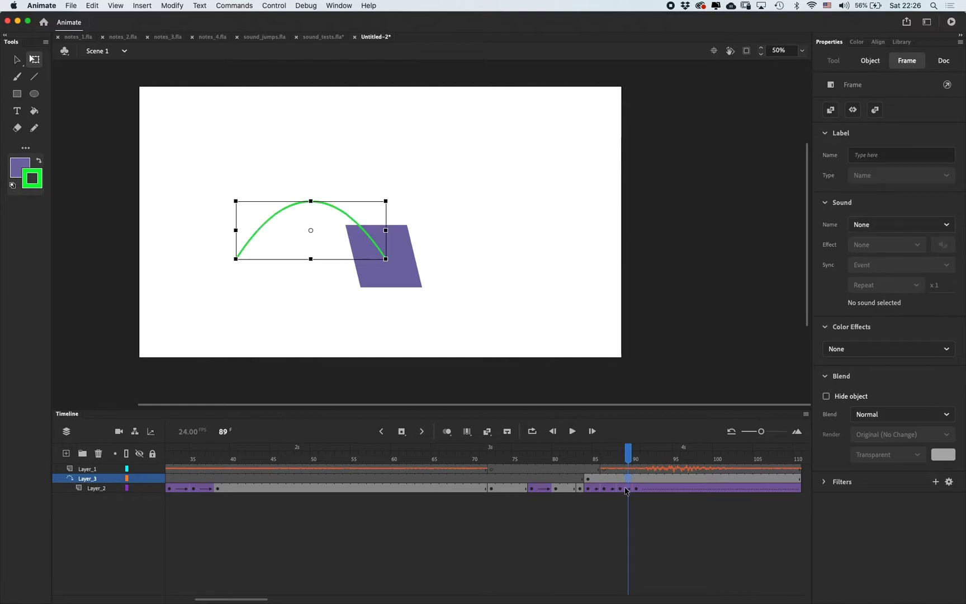
left_click(569, 459)
left_click(580, 488)
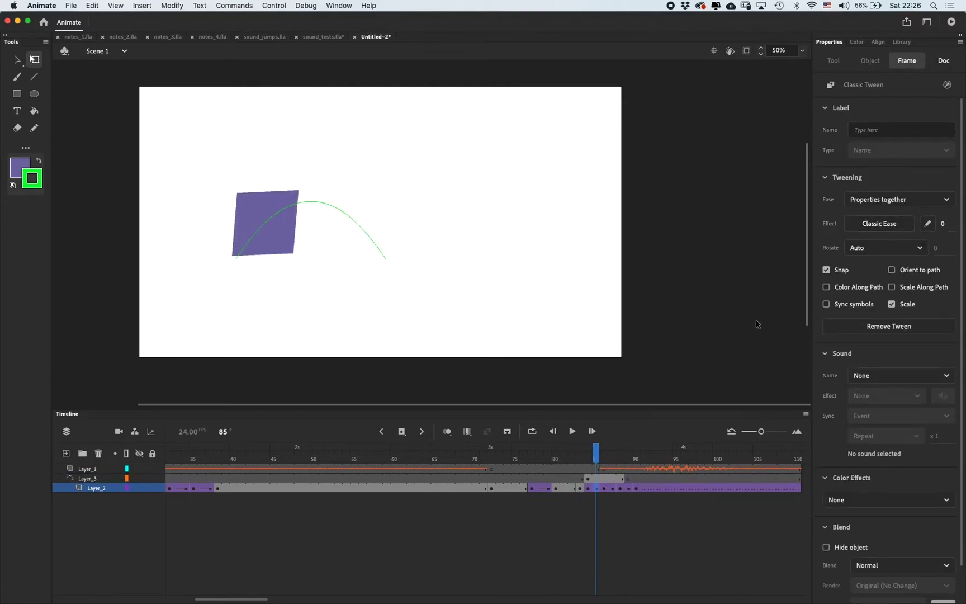
left_click(581, 459)
left_click_drag(581, 462, 589, 467)
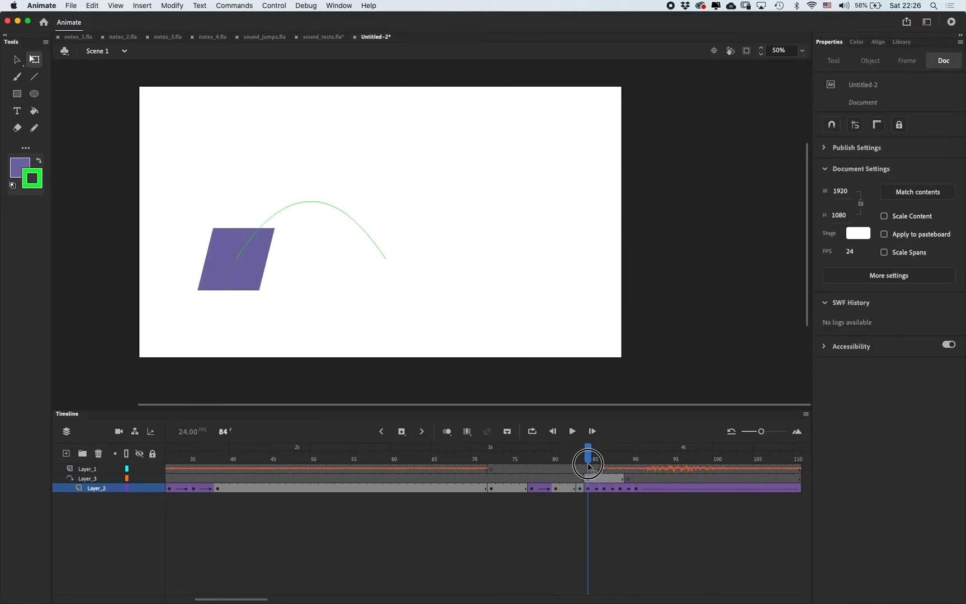
- Turn on onion skinning and move the square at frame 85 closer to the arc's peak, adjusting its slant
left_click(596, 489)
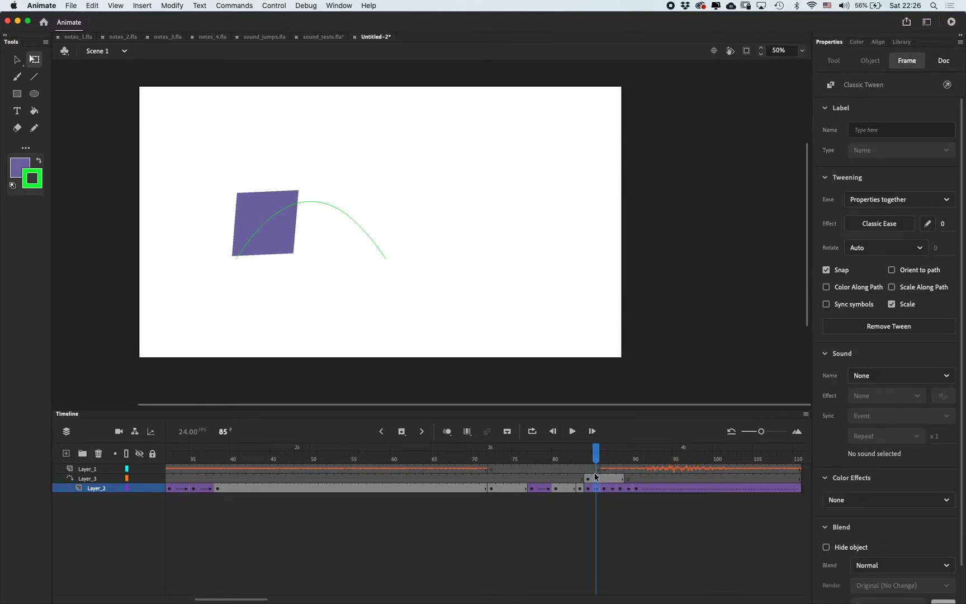
key("alt+shift+o")
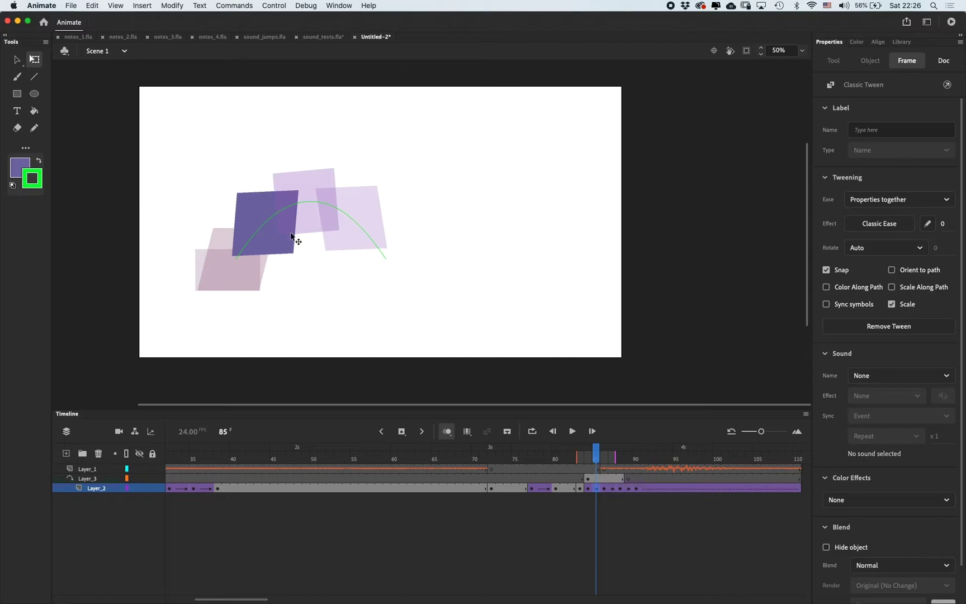
left_click_drag(274, 241, 291, 235)
left_click_drag(293, 196, 299, 191)
- Move the square at frame 87 back along the arc, closer to its peak
left_click(612, 488)
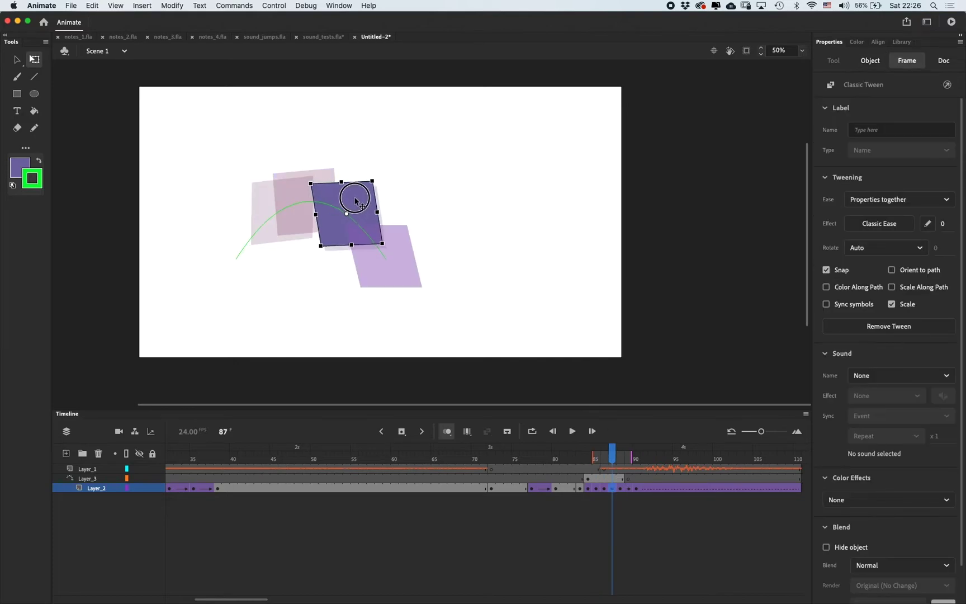
left_click(356, 199)
mouse_move(612, 461)
left_mouse_down()
mouse_move(599, 463)
mouse_move(619, 463)
left_mouse_up()
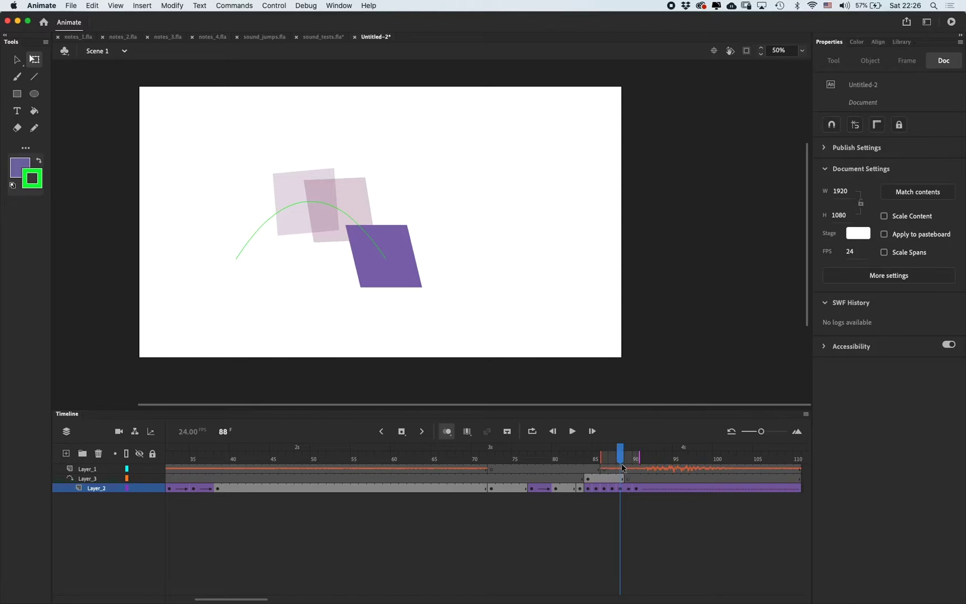
- Stretch the landing square at frame 88 taller with a stronger slant and narrow it, to about 326 by 307 px overall
left_click(620, 488)
left_click_drag(376, 225, 374, 218)
left_click(365, 220)
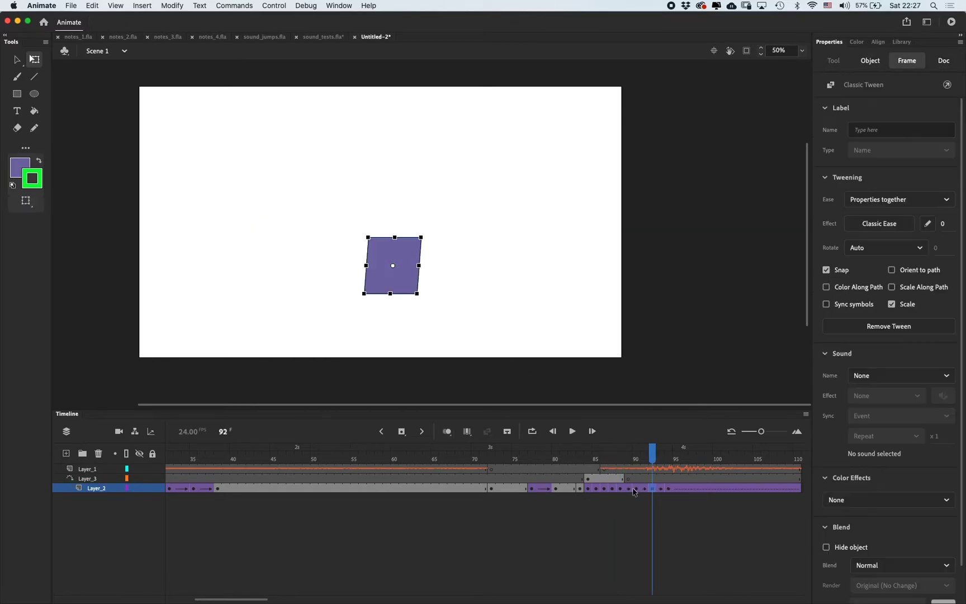
left_click(622, 488)
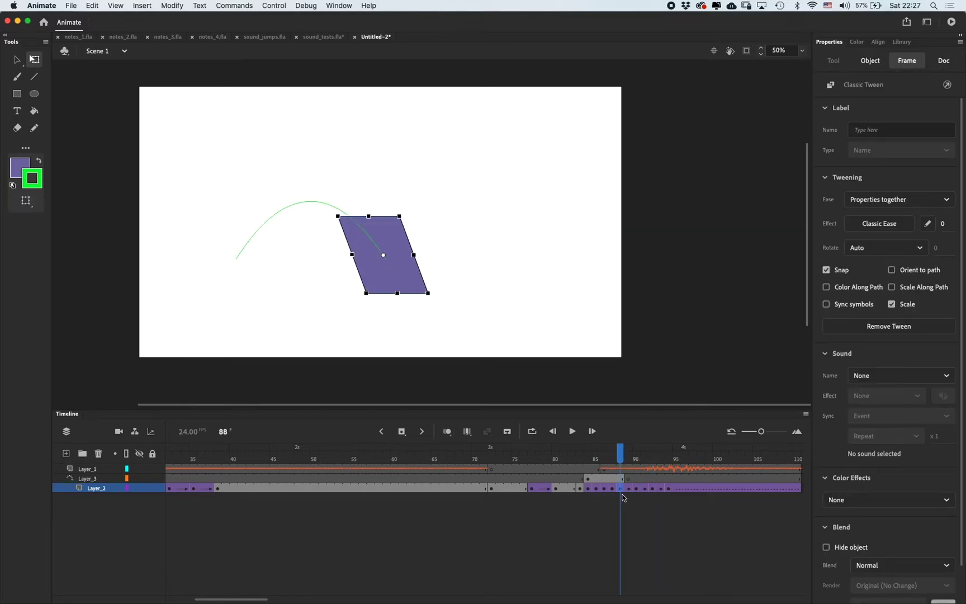
left_click_drag(415, 256, 410, 255)
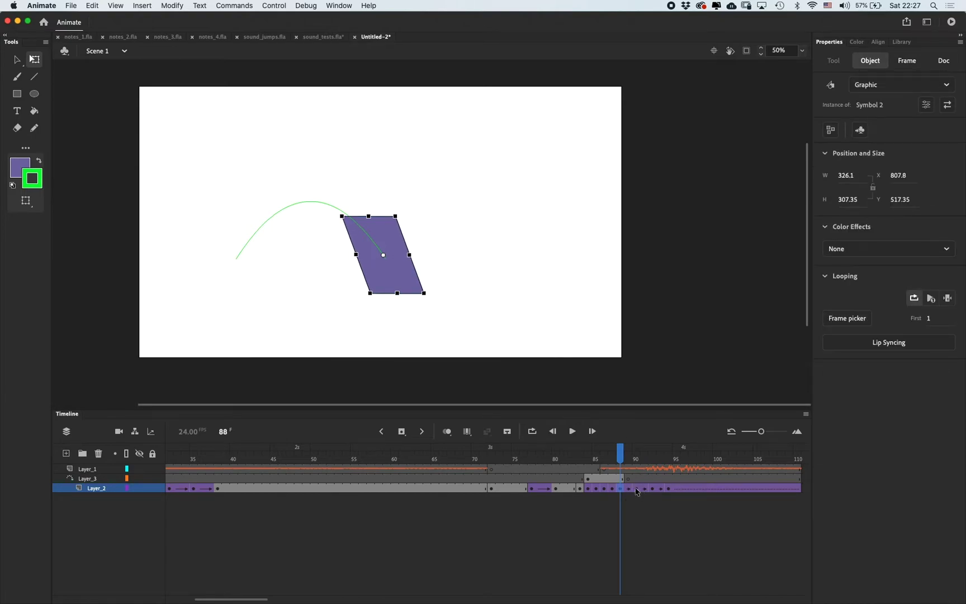
- Review the landing wobble at frames 90 and 92 and adjust the square's top edge at frame 94
left_click(637, 489)
left_click(652, 494)
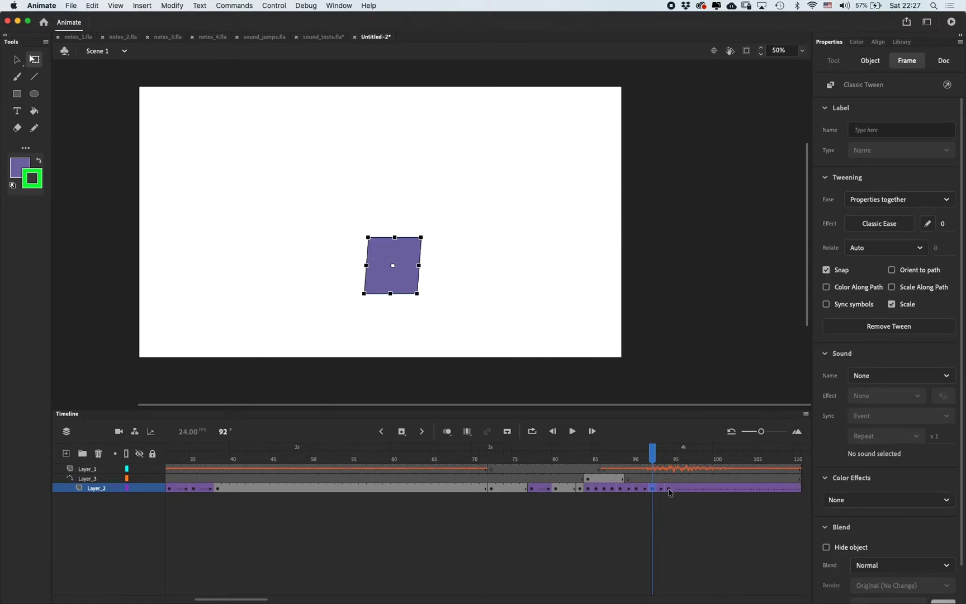
left_click(669, 490)
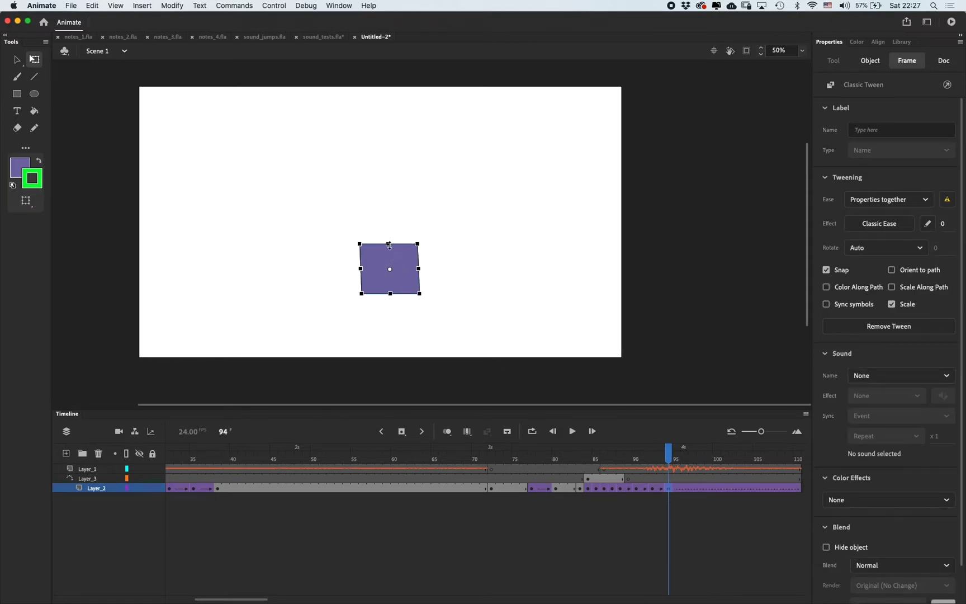
left_click_drag(389, 245, 386, 242)
- Insert a keyframe at frame 96 on Layer_2 and remove the transform from the square
left_click(683, 490)
left_click(391, 240)
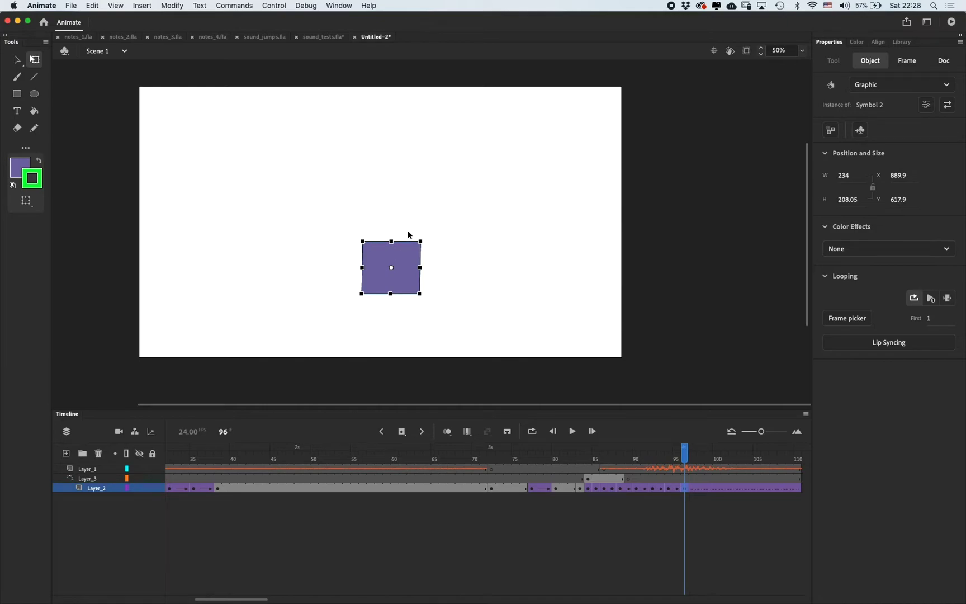
key("super+shift+z")
- Play back the square's jump and remove the classic tween after frame 96 on Layer_2
left_click_drag(634, 452, 516, 451)
key("Return")
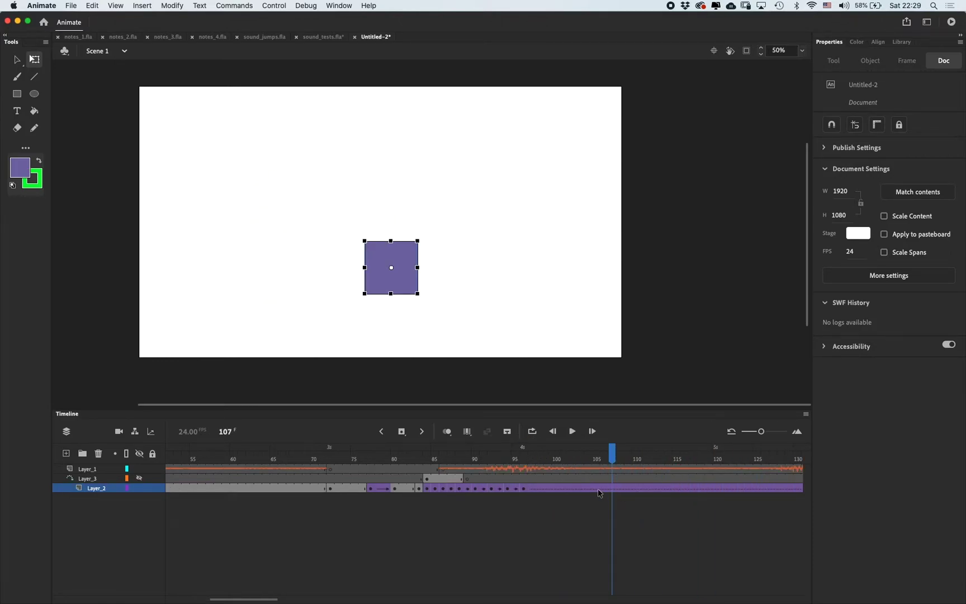
left_click(596, 488)
left_click(572, 491)
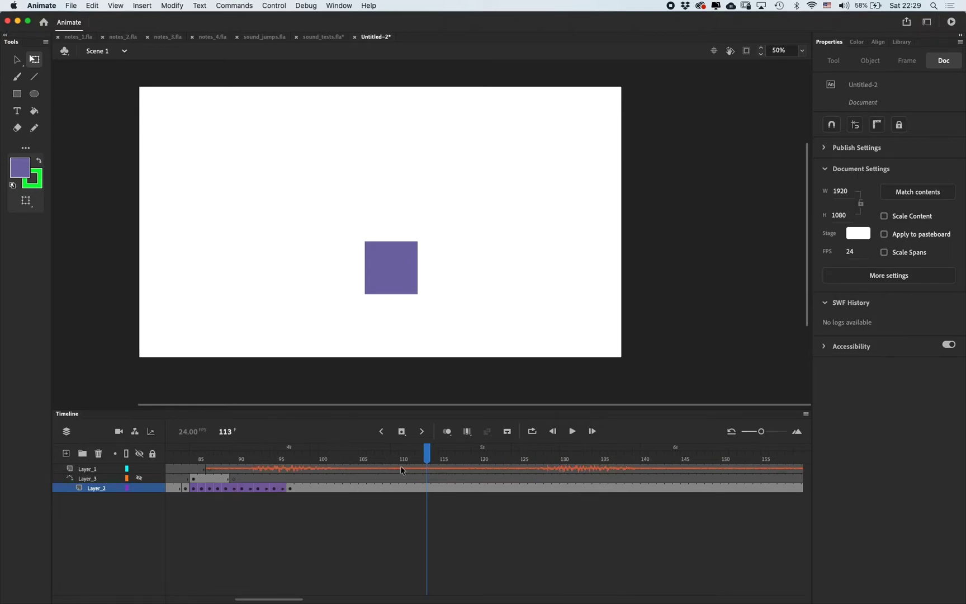
- Insert blank keyframes at frame 110 on Layer_1 and Layer_2 to end the sound and the square
left_click(401, 471)
key("F7")
left_click_drag(374, 458, 405, 476)
left_click(403, 488)
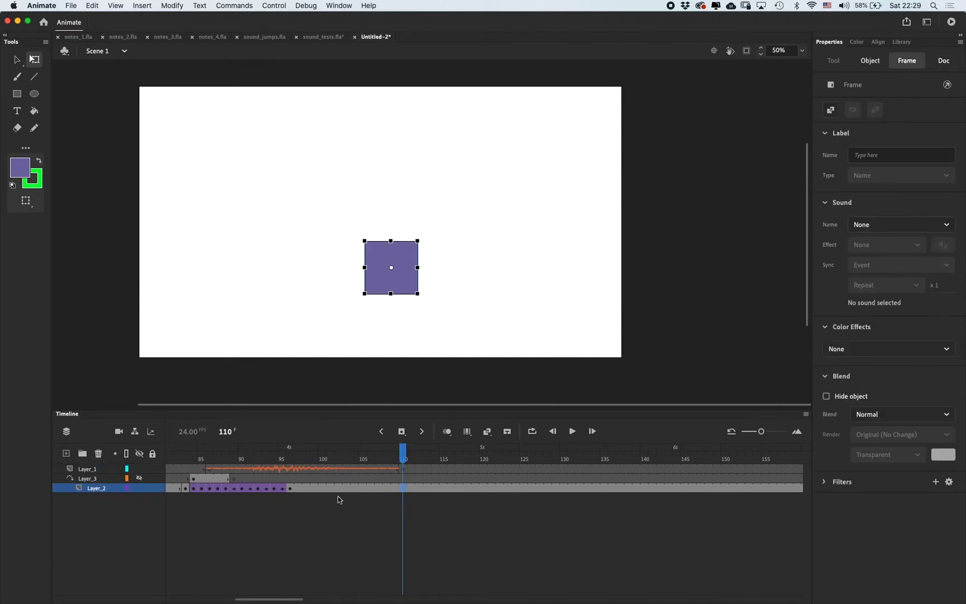
key("F7")
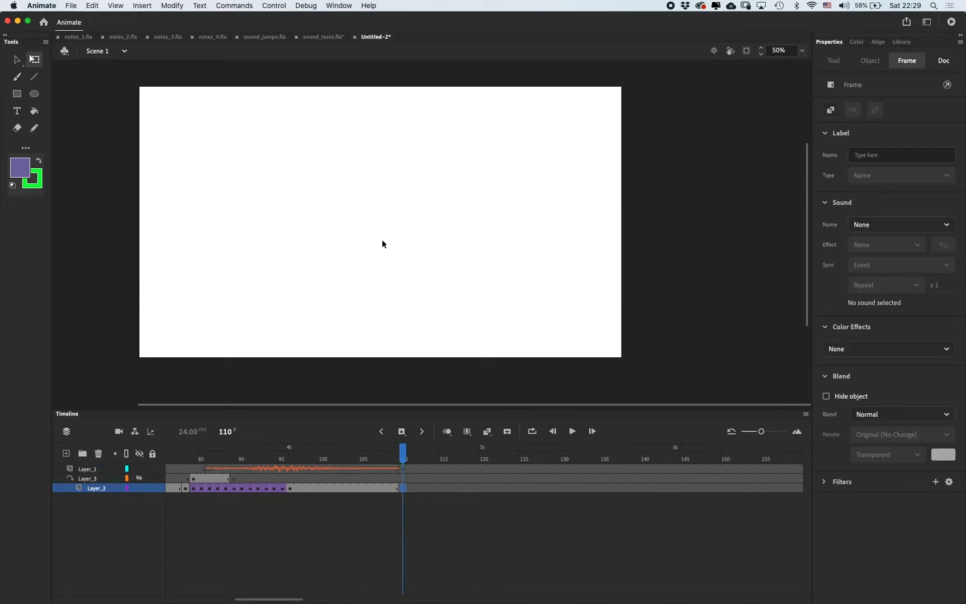
- Draw a purple square without a stroke at frame 110 on Layer_2, left of the stage's centre
key("r")
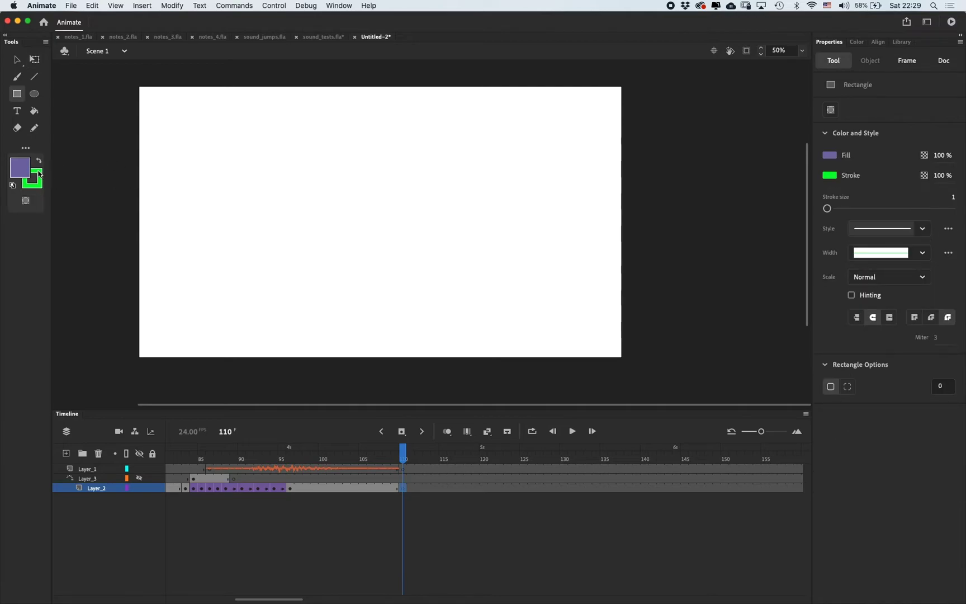
left_click(40, 174)
left_click(205, 197)
left_click_drag(254, 184, 344, 274)
- Rotate the new square at frame 110 by 45° so that it stands on a corner
key("v")
left_click(306, 247)
key("q")
mouse_move(353, 186)
left_mouse_down()
mouse_move(300, 147)
mouse_move(353, 209)
mouse_move(317, 157)
mouse_move(360, 194)
left_mouse_up()
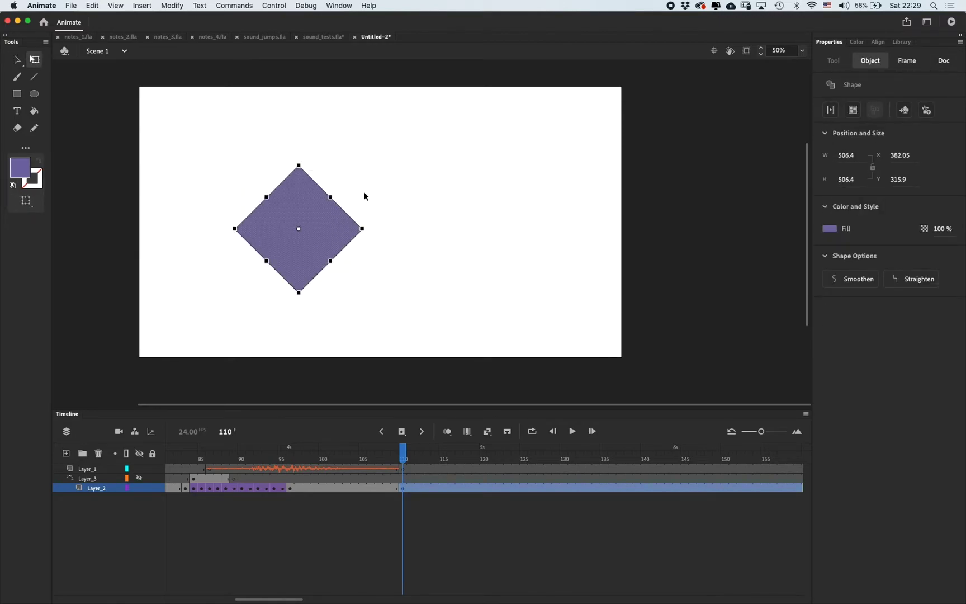
- Cut away the diamond's lower part to leave a triangle and stretch the triangle taller to about 302 px
left_click(230, 213)
left_click_drag(241, 259, 442, 343)
key("Delete")
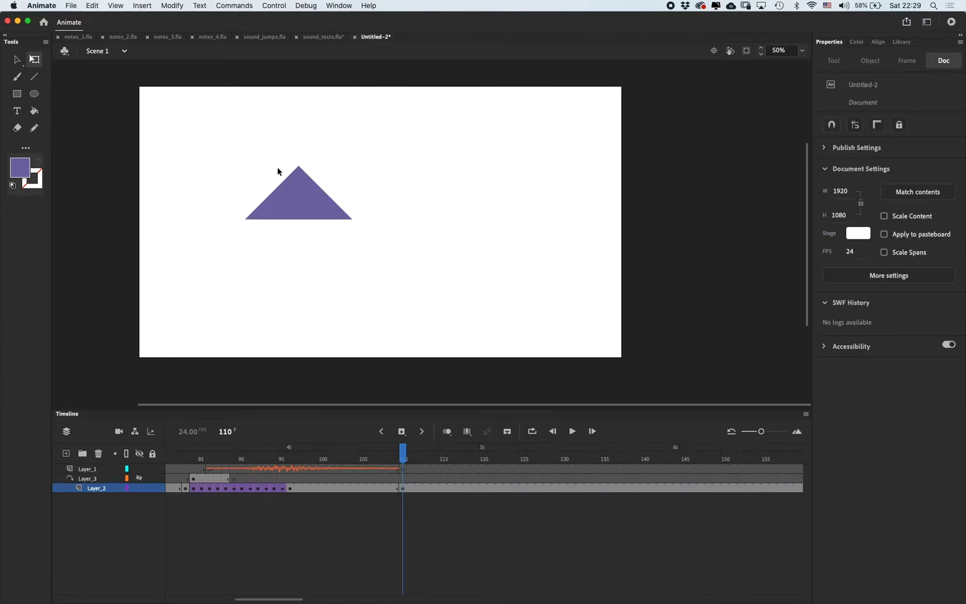
left_click(296, 179)
left_click_drag(299, 162, 299, 155)
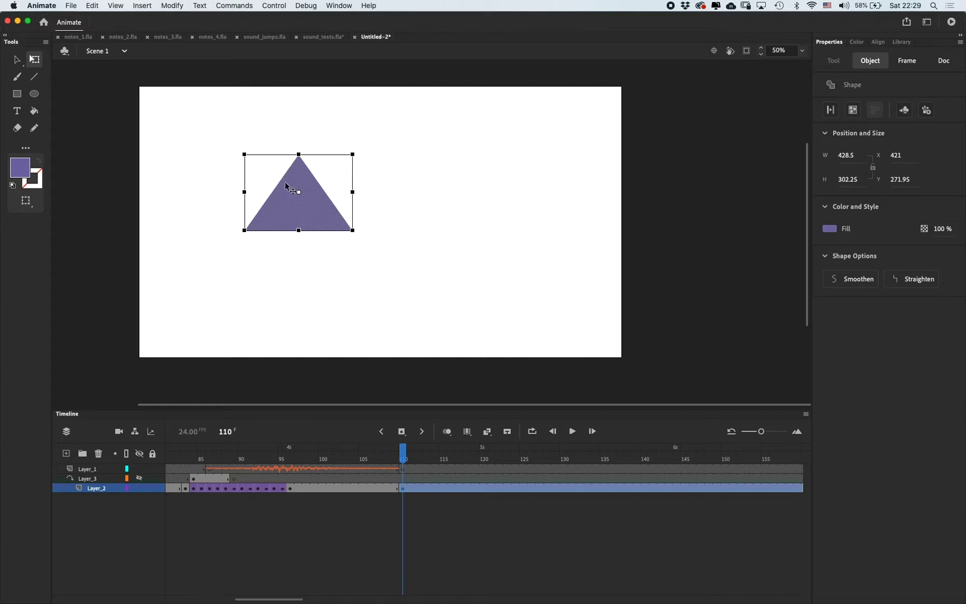
- Convert the triangle to a graphic symbol, scale it down to about 332 × 235 px and place it in the stage's lower-left area
key("F8")
left_click(263, 83)
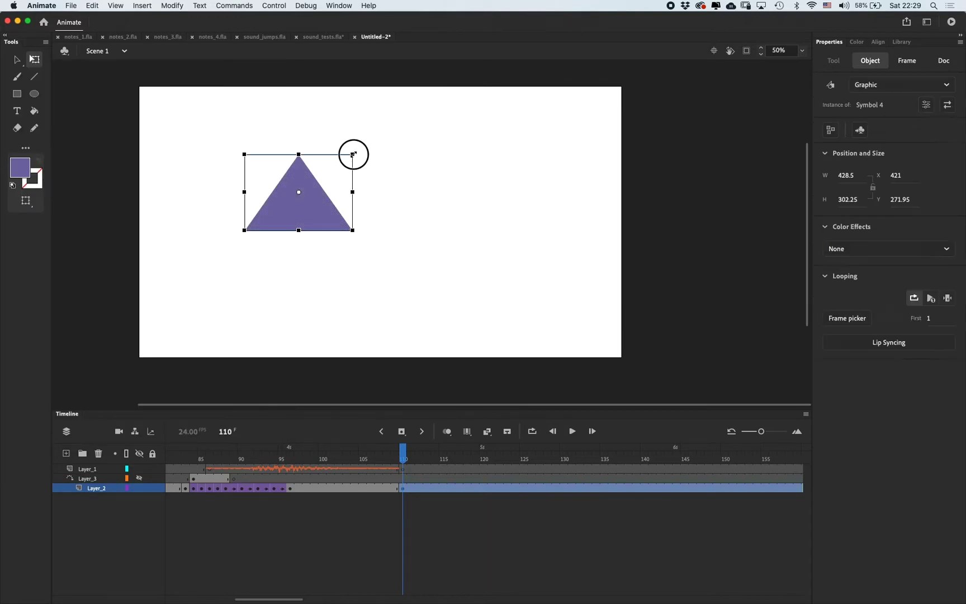
left_click_drag(353, 154, 340, 163)
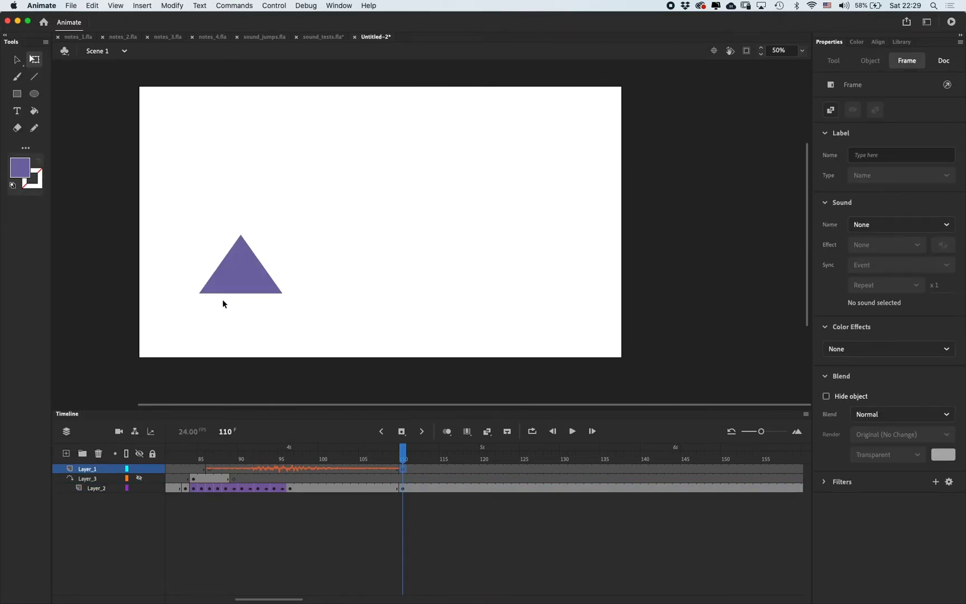
- Preview 2-38 Various Double Swishes..wav from the SFX folder and import it at frame 110 on Layer_1
key("super+r")
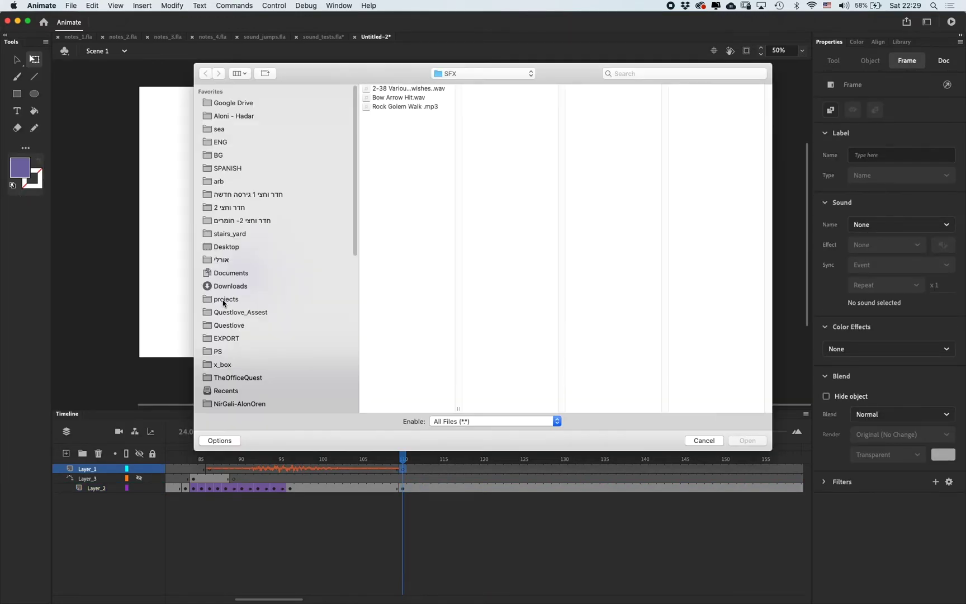
left_click(425, 90)
key("space")
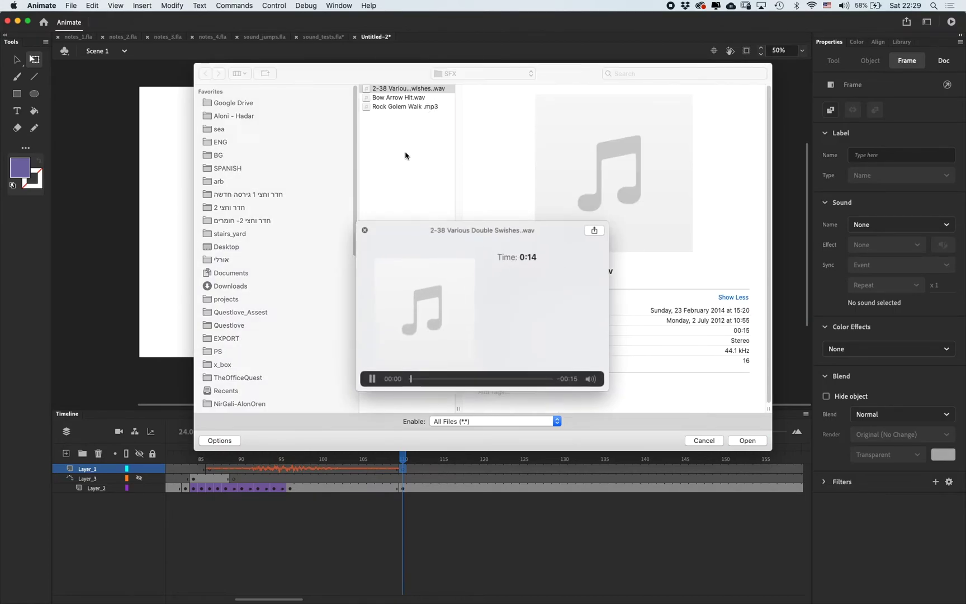
key("space")
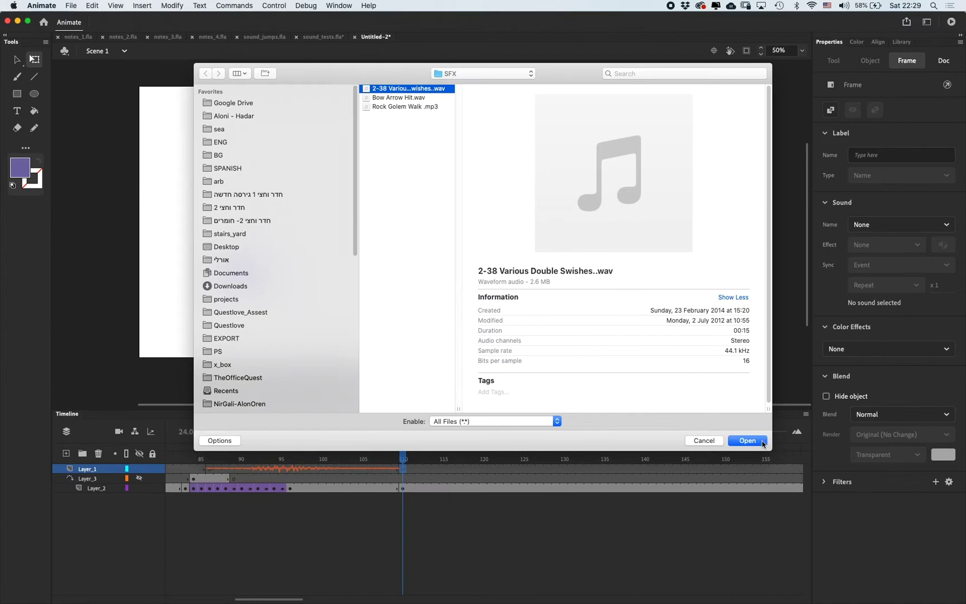
left_click(755, 441)
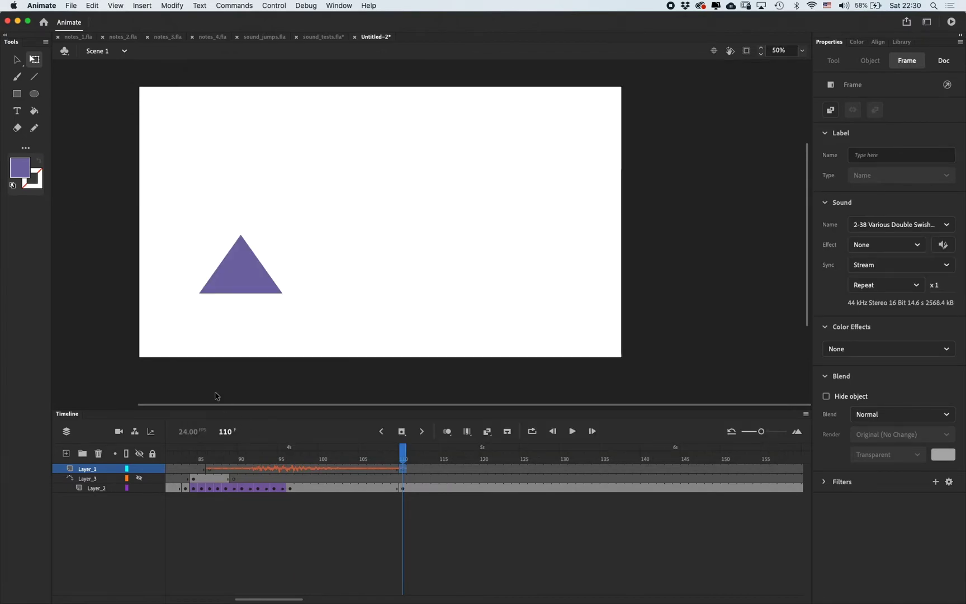
- Preview the first two sounds in the drum folder and import 321132__meisterjaan__shaman-s-drum.wav
key("super+r")
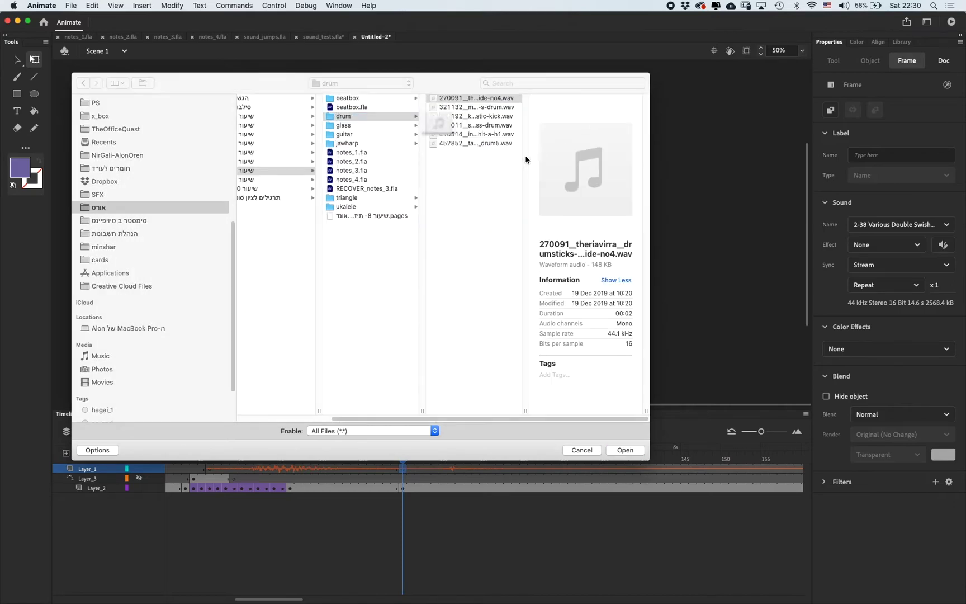
key("space")
key("space")
key("Down")
key("space")
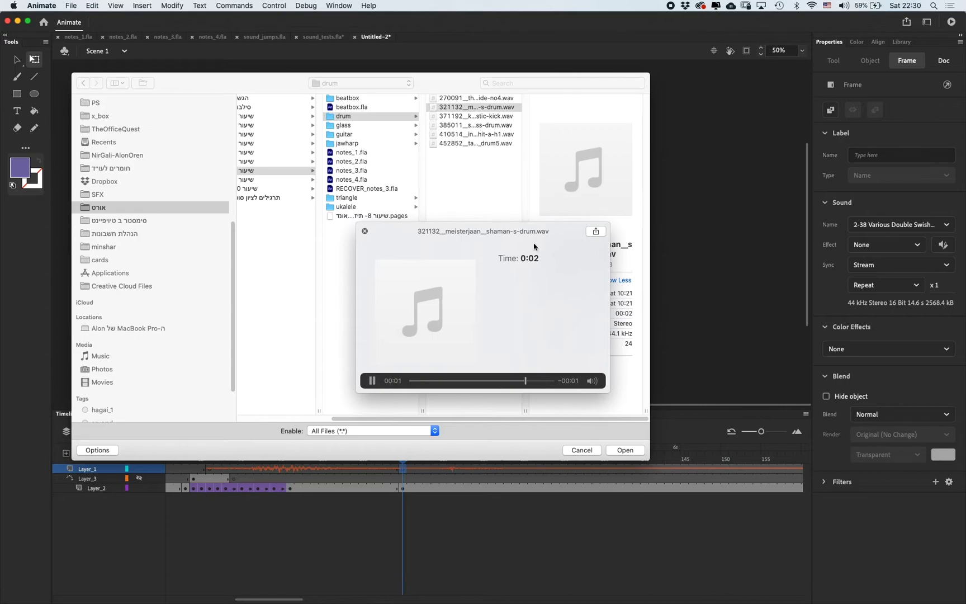
left_click(624, 451)
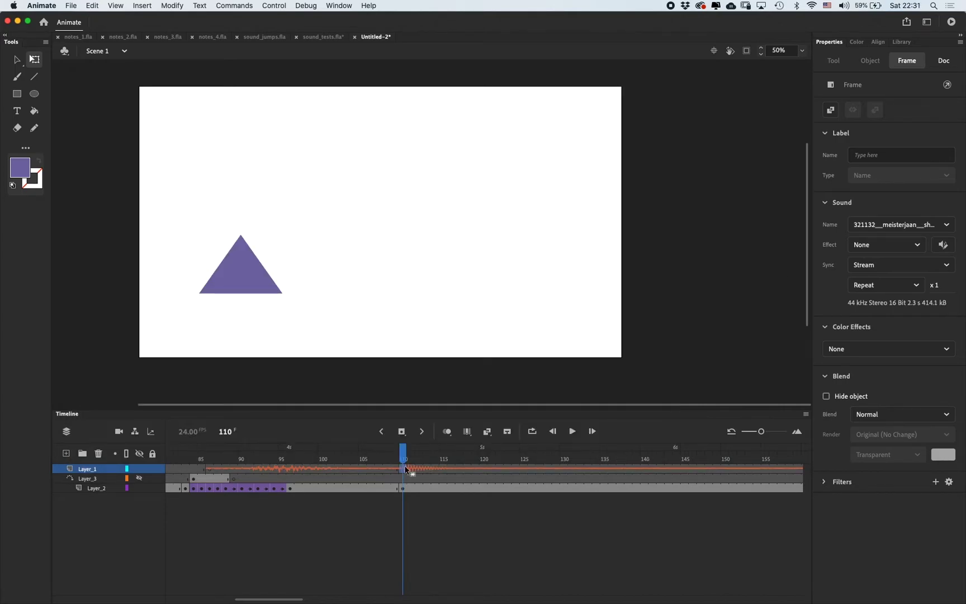
- Check which imported sounds can be assigned to frame 110 on Layer_1 and Layer_3
left_click(883, 224)
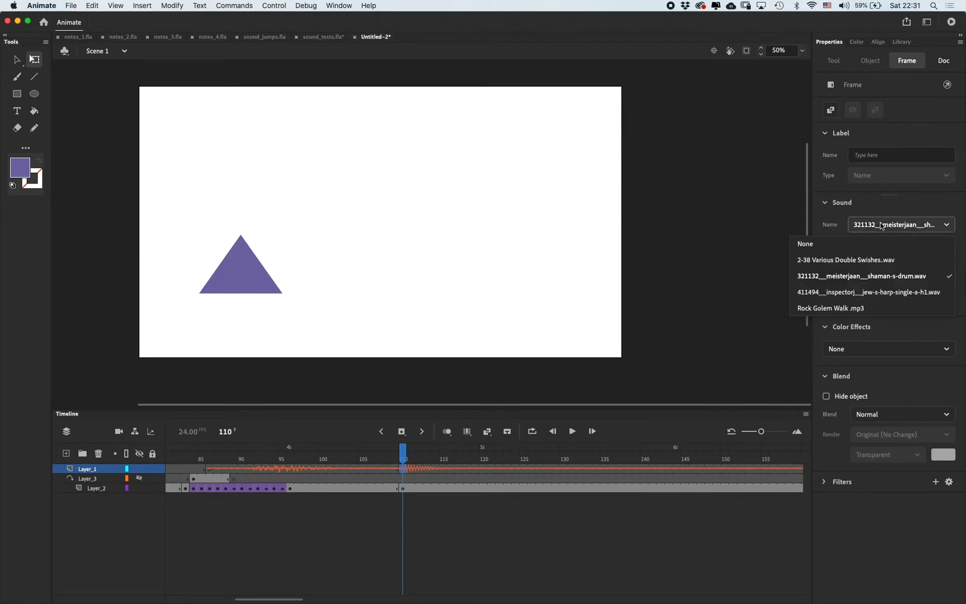
left_click(435, 522)
left_click(400, 469)
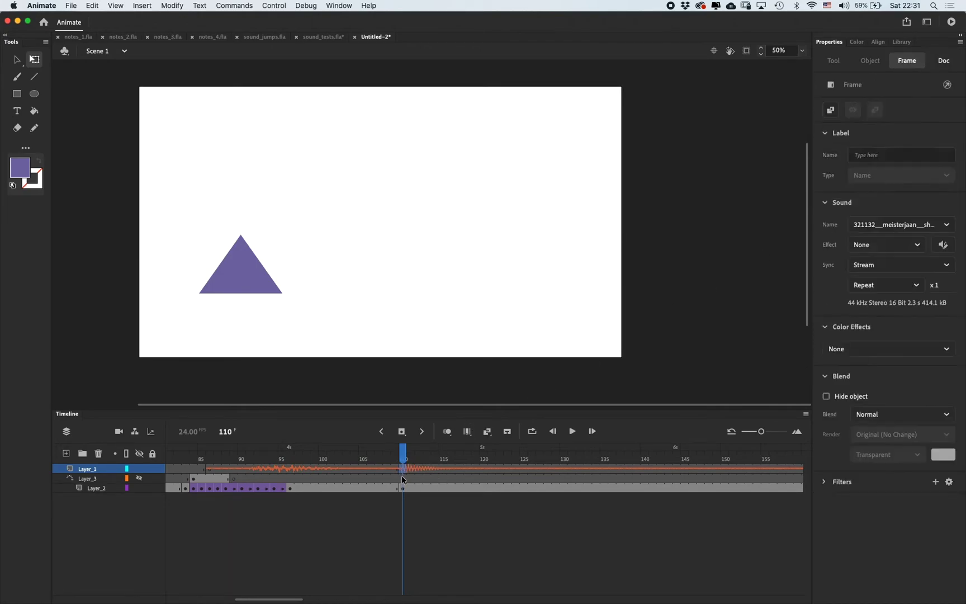
left_click(402, 477)
left_click(896, 224)
left_click(889, 227)
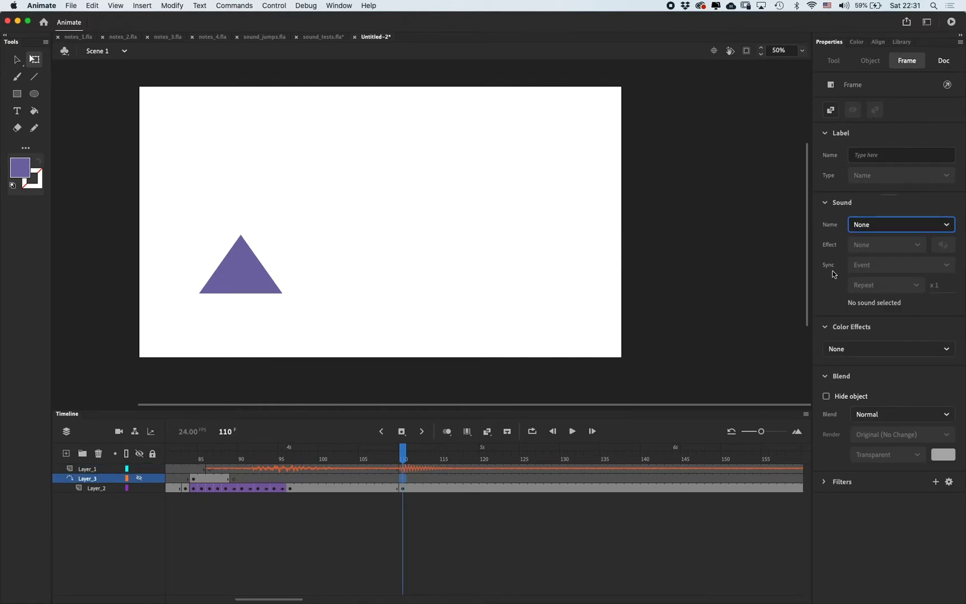
left_click(876, 227)
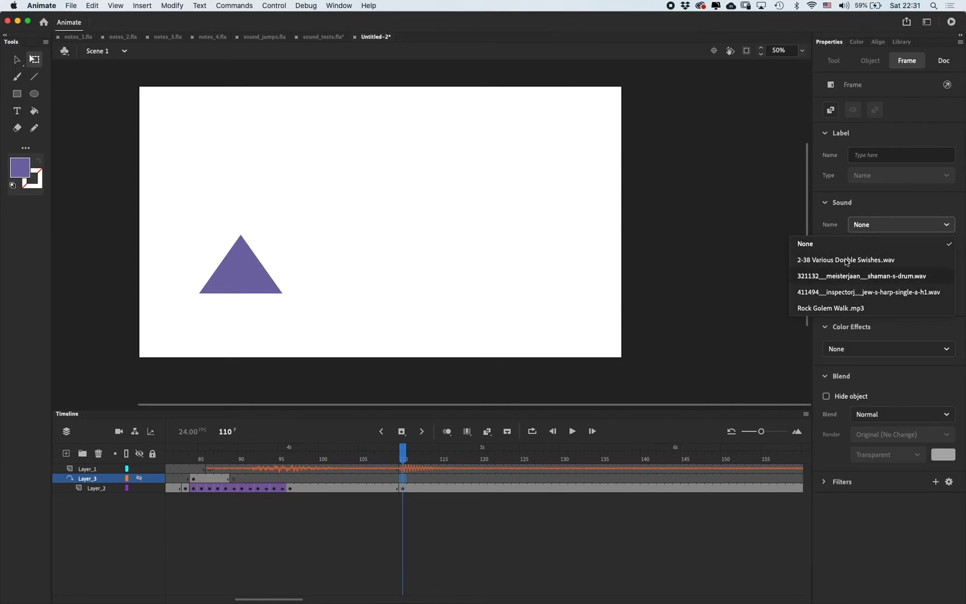
left_click(882, 226)
- Inspect the waveforms of the imported sounds in the library and play the Various Double Swishes sound
left_click(905, 43)
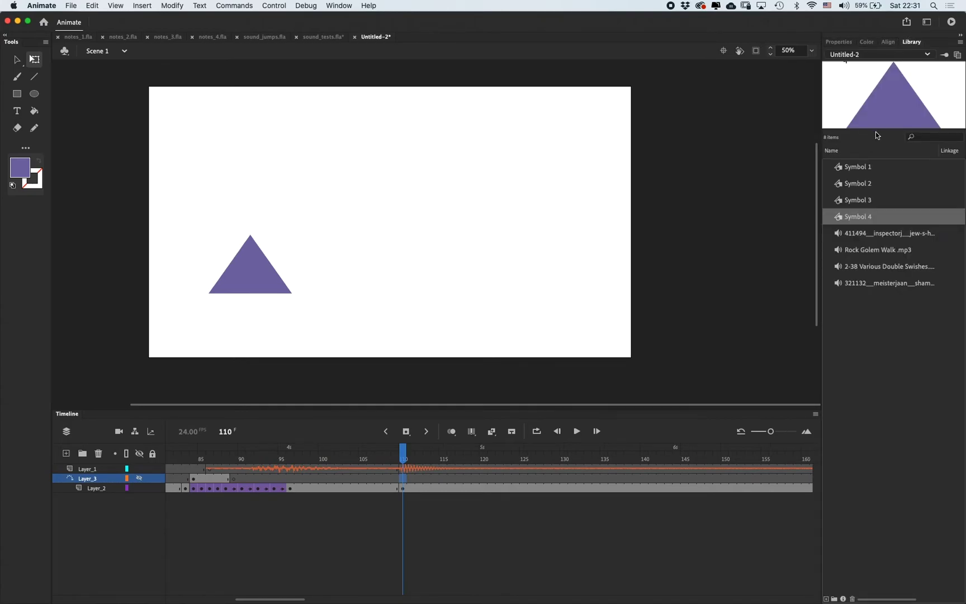
left_click(867, 239)
left_click(870, 248)
left_click(868, 266)
left_click(869, 283)
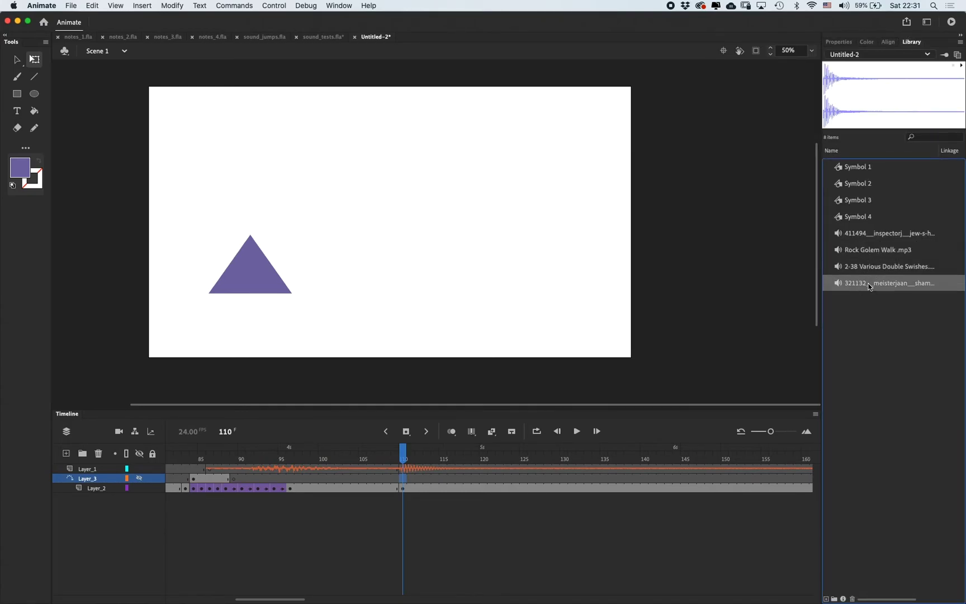
left_click(874, 268)
left_click(960, 66)
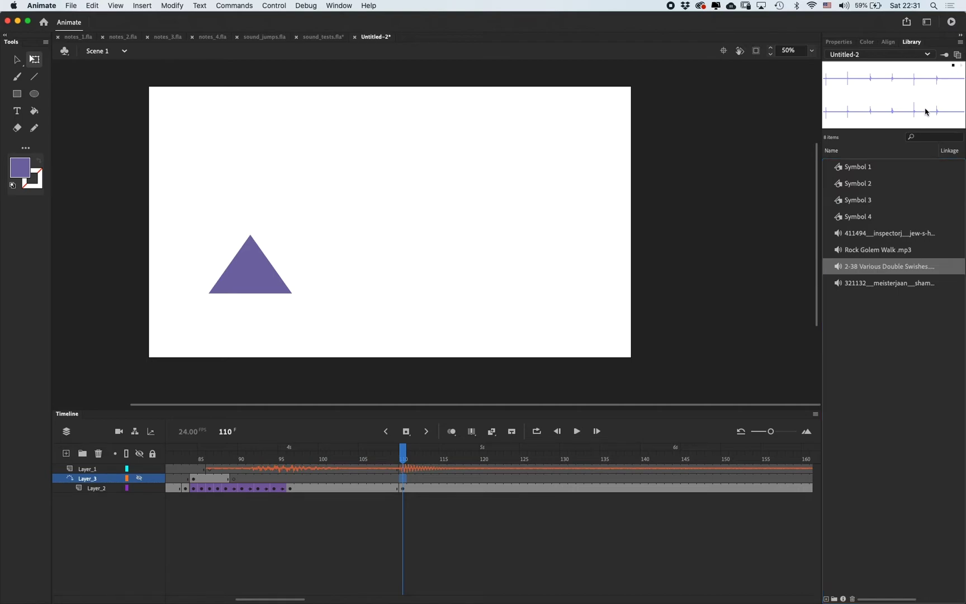
- Change the sound of frame 110 on Layer_1 to 2-38 Various Double Swishes..wav
left_click(402, 469)
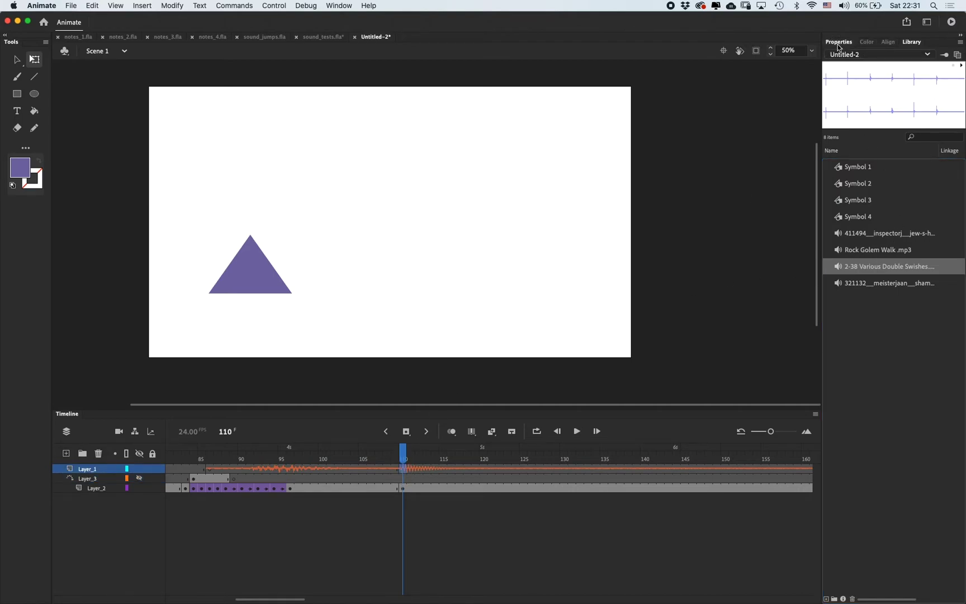
left_click(838, 45)
left_click(896, 225)
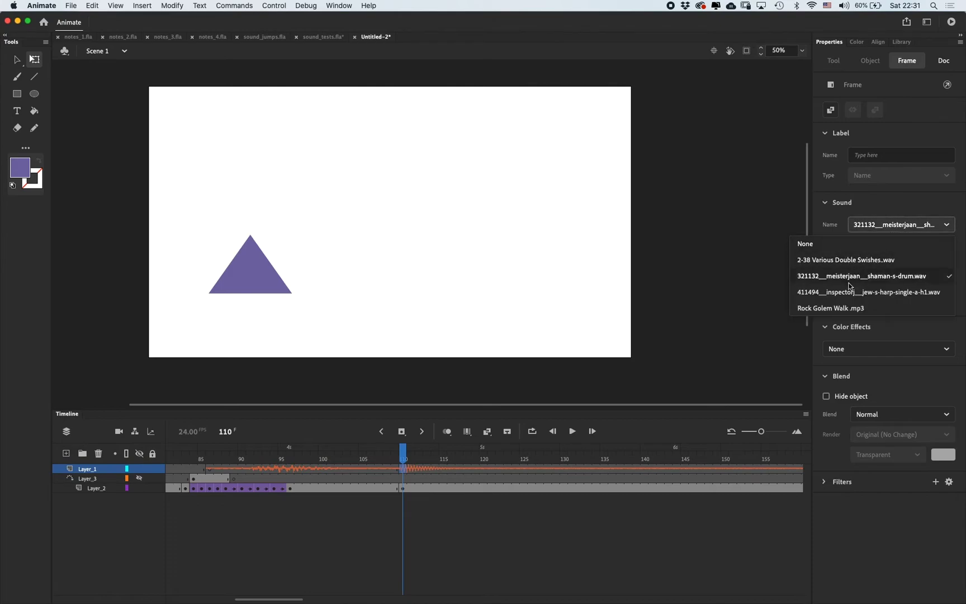
left_click(835, 260)
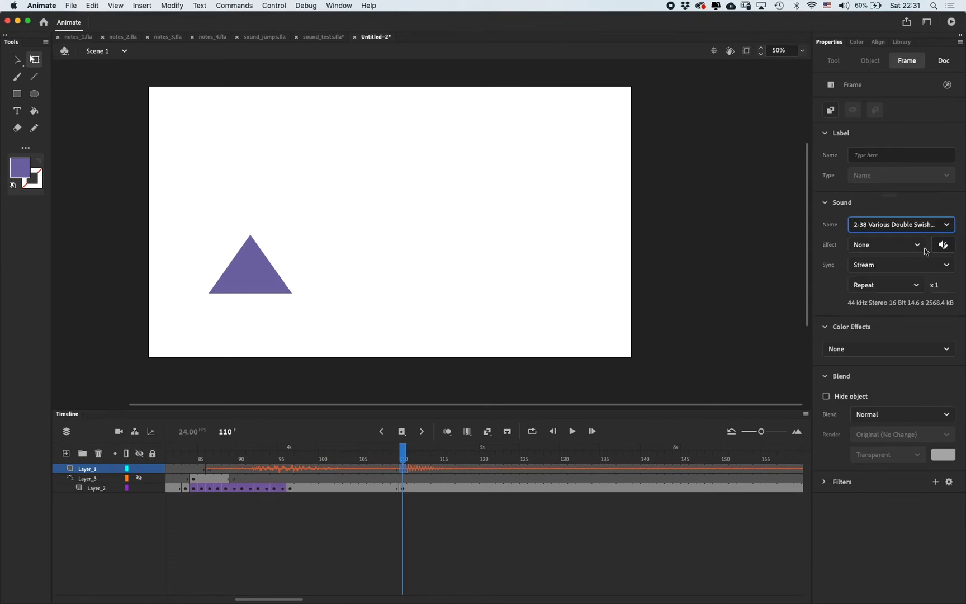
- Trim the start of the swish sound's envelope so that it begins just before the second swish
left_click(944, 245)
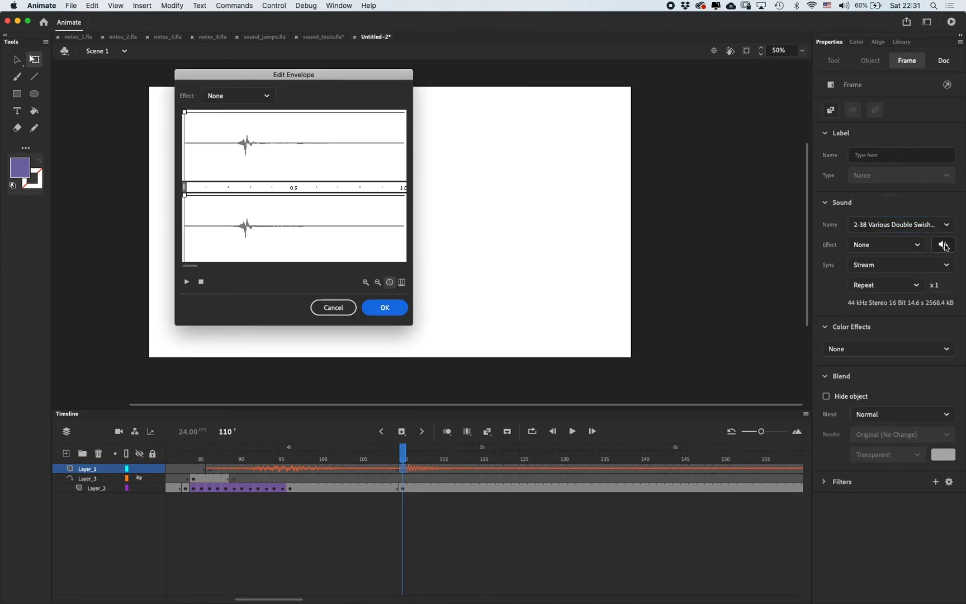
left_click(379, 284)
left_click(378, 283)
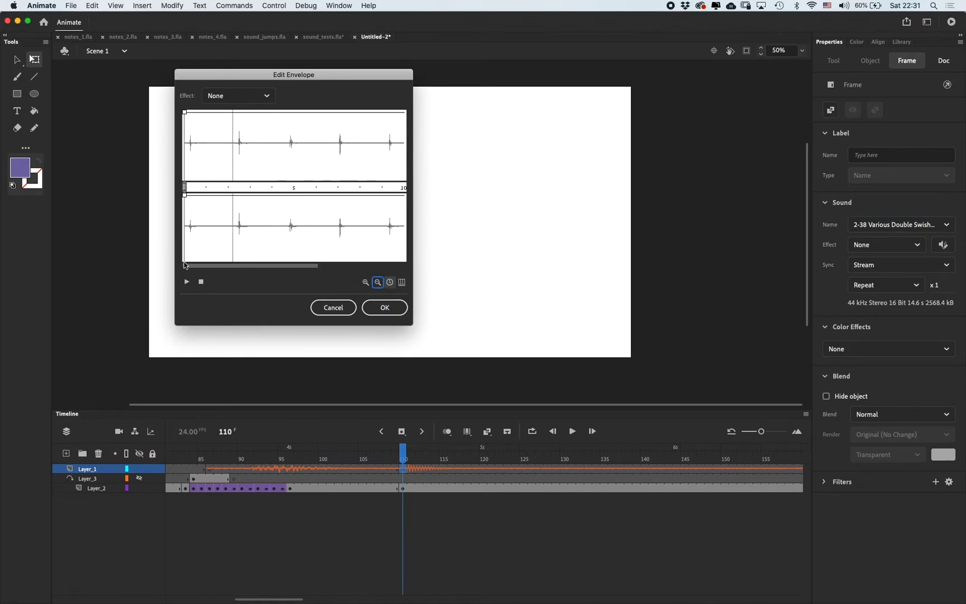
mouse_move(186, 187)
left_mouse_down()
mouse_move(289, 179)
mouse_move(236, 183)
left_mouse_up()
left_click(235, 189)
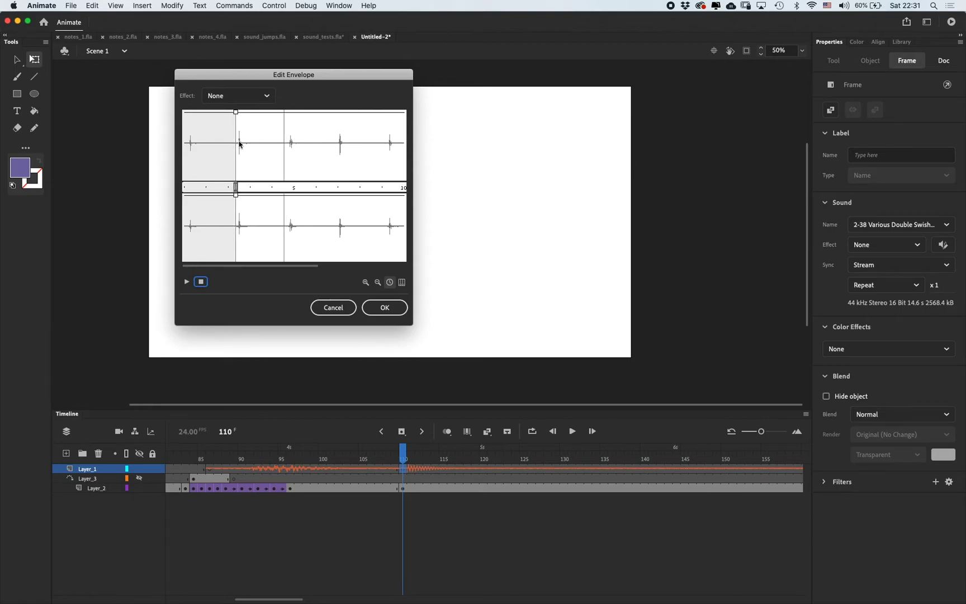
left_click(391, 308)
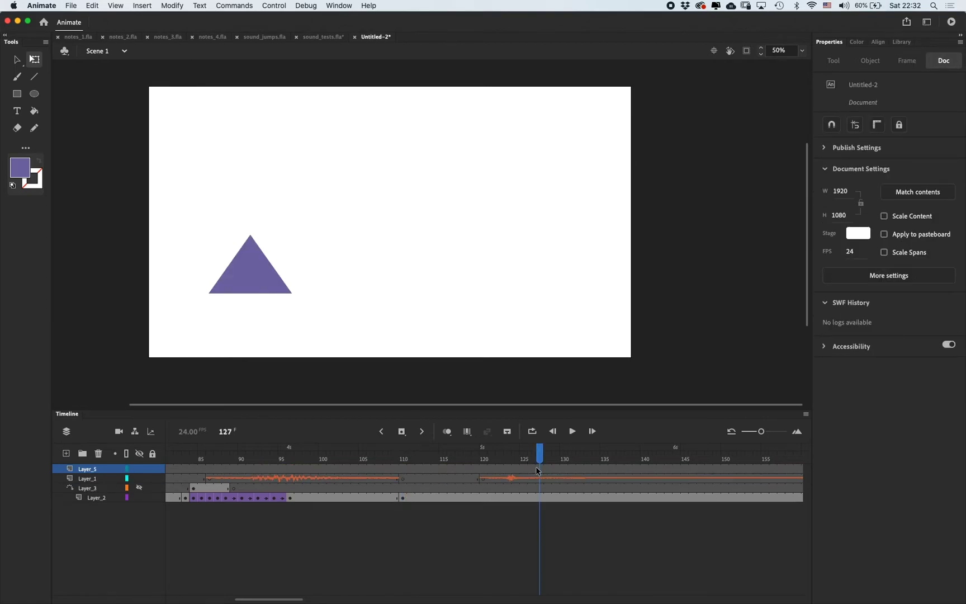
- Assign 321132__meisterjaan__shaman-s-drum.wav to frame 127 on Layer_5 and play back the swish and drum timing
left_click(536, 469)
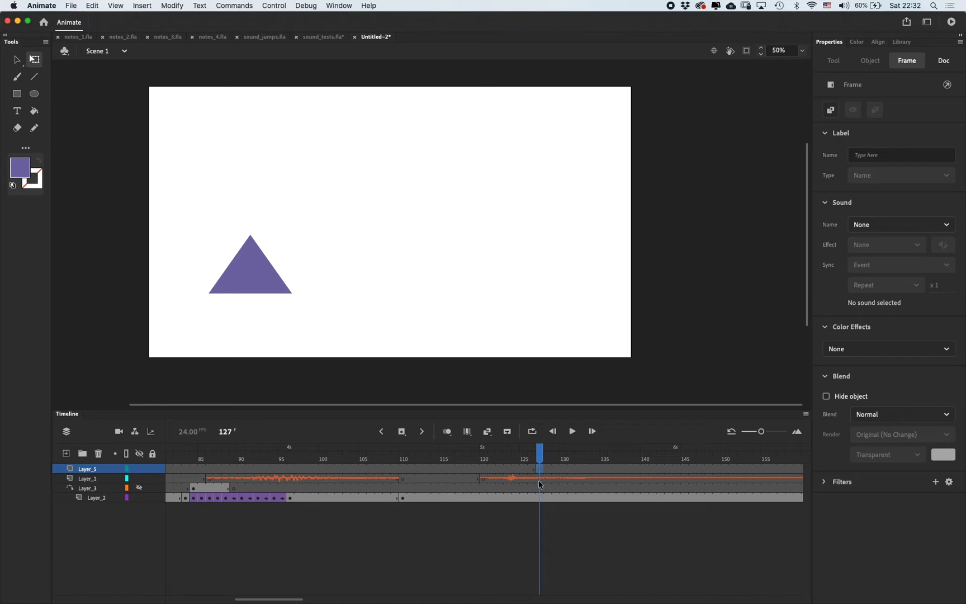
left_click(901, 224)
left_click(844, 276)
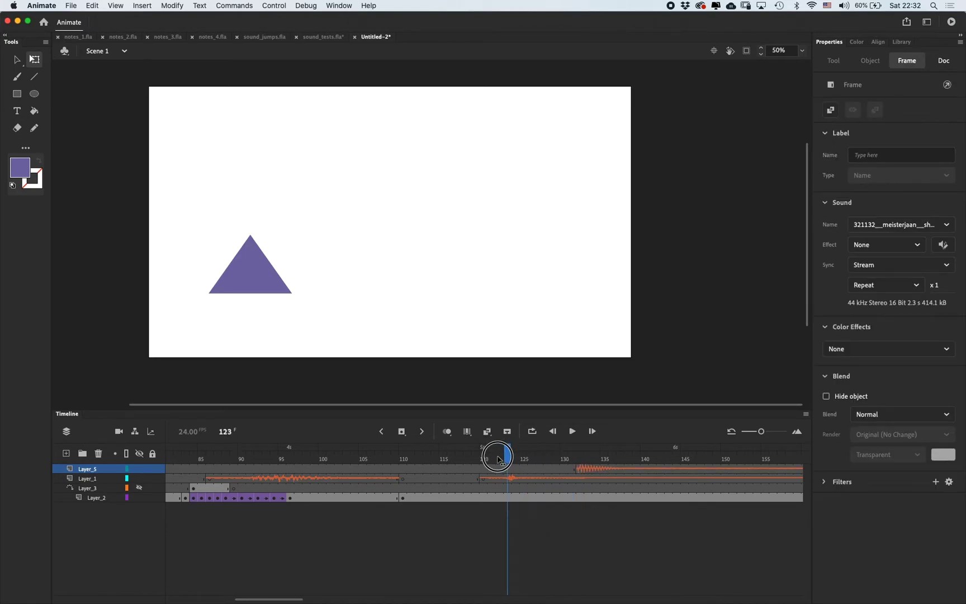
key("Return")
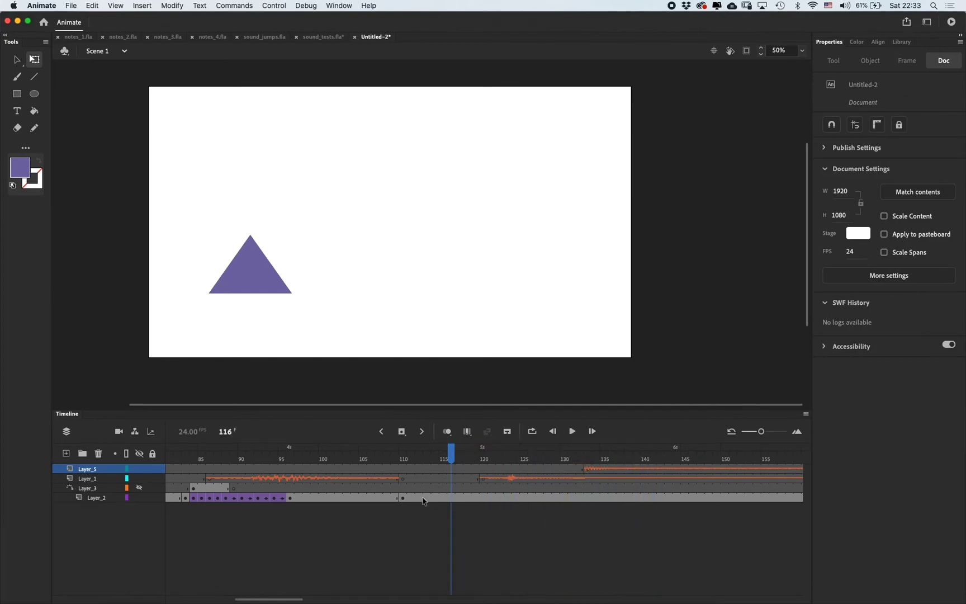
- Scrub through the triangle's jump in sound_jumps.fla as a reference and return to Untitled-2
left_click(423, 499)
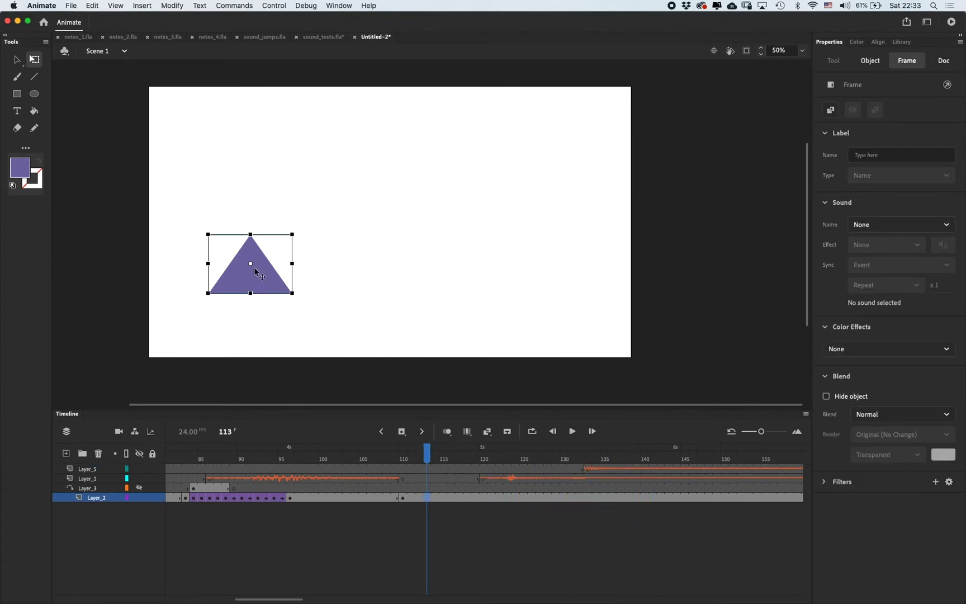
left_click_drag(339, 470, 412, 471)
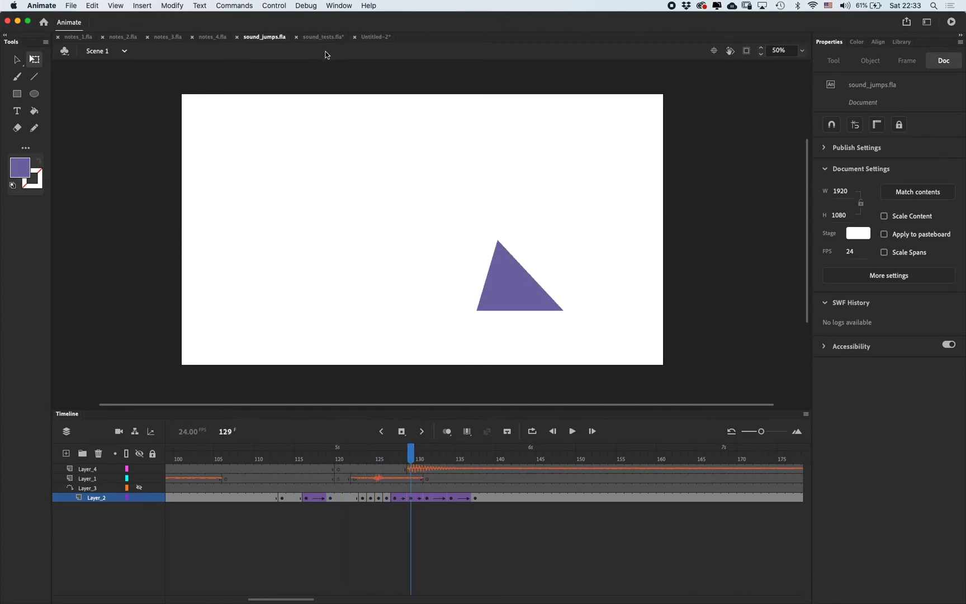
left_click(373, 36)
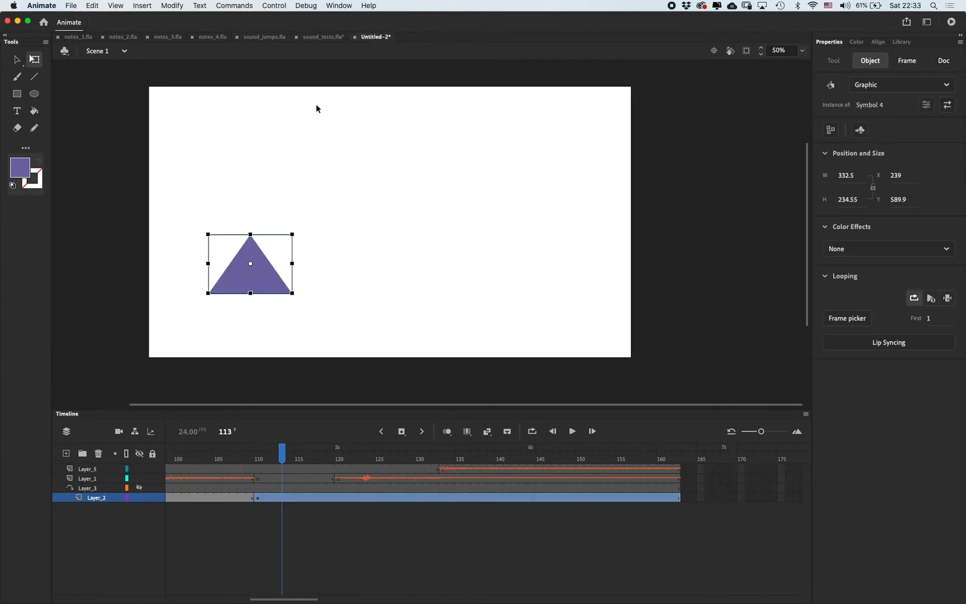
- Add keyframes for the triangle at frames 115 and 117 on Layer_2 and insert one frame ahead of the sounds
mouse_move(275, 460)
left_mouse_down()
mouse_move(264, 455)
mouse_move(274, 461)
left_mouse_up()
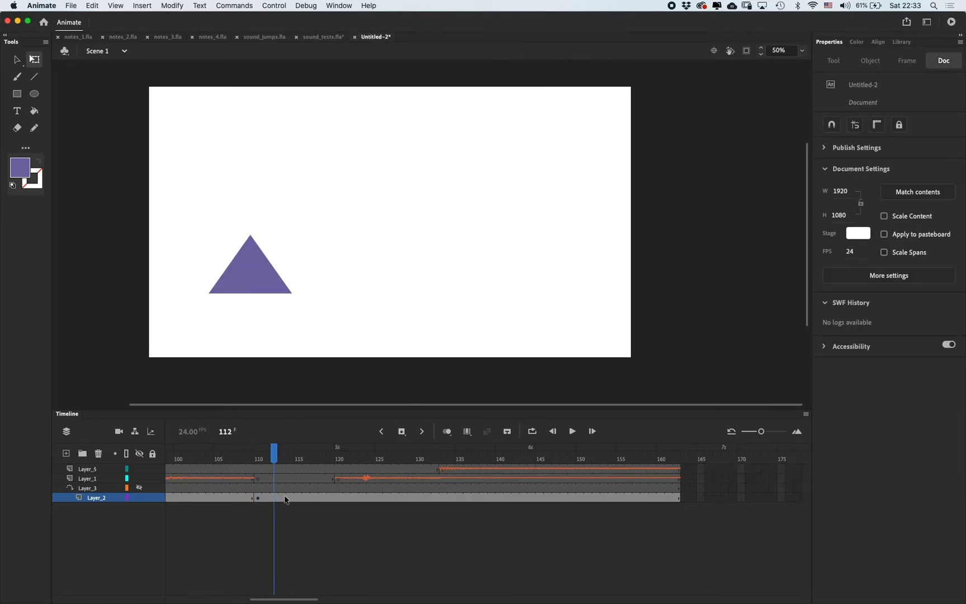
left_click(290, 498)
left_click_drag(280, 458, 314, 456)
key("F5")
left_click(316, 499)
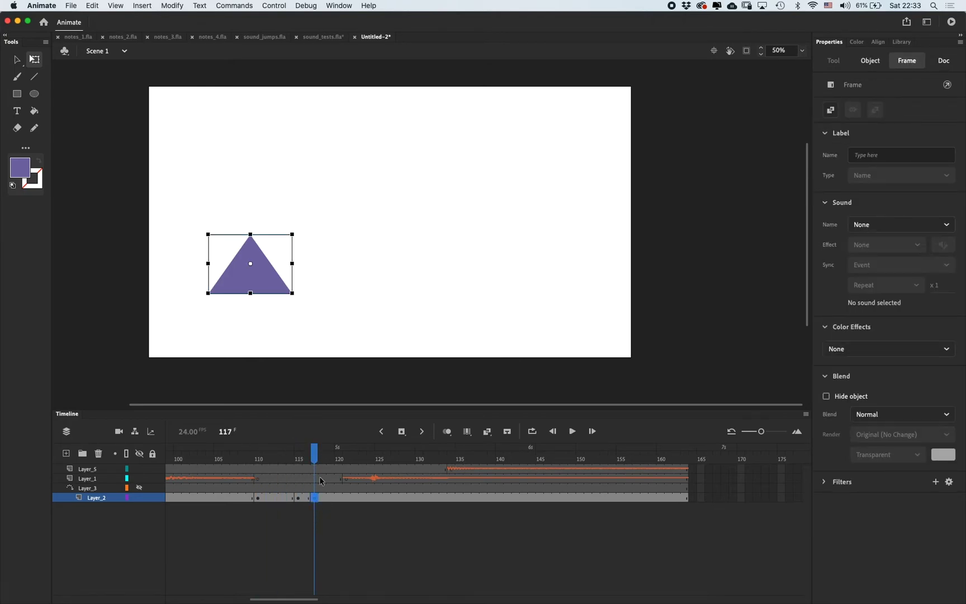
- Skew the triangle's tip backwards at frame 117 and shift it slightly left so that it leans away before the jump
mouse_move(231, 235)
left_mouse_down()
mouse_move(204, 234)
mouse_move(223, 235)
left_mouse_up()
left_click(243, 278)
left_click_drag(258, 283, 252, 283)
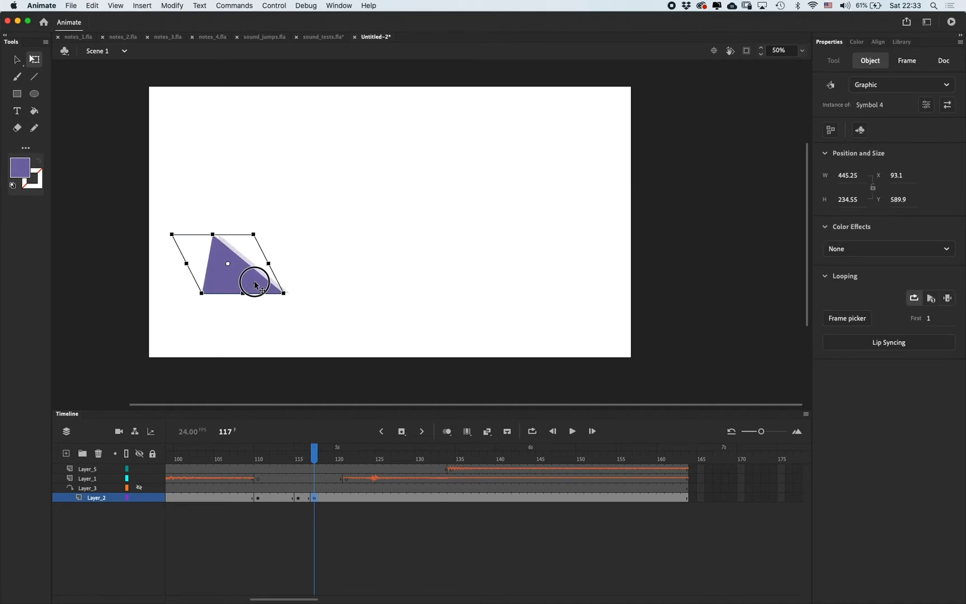
- Add a classic tween with Quad Ease In Out from frame 115 on Layer_2 and lengthen it by two frames to end at frame 119
left_click(296, 497)
right_click(298, 497)
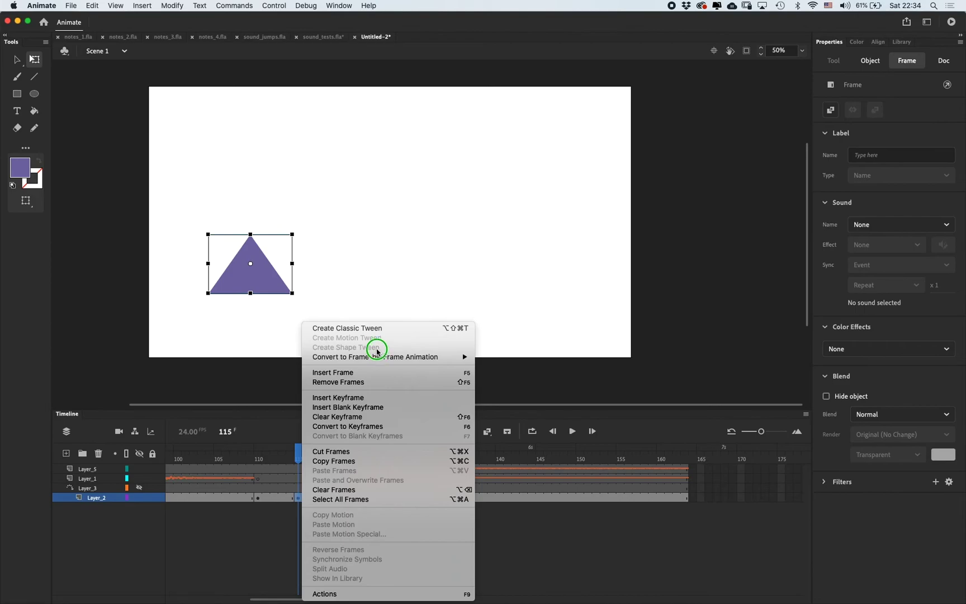
left_click(378, 333)
left_click_drag(302, 450, 308, 452)
key("F5")
key("F5")
left_click(315, 498)
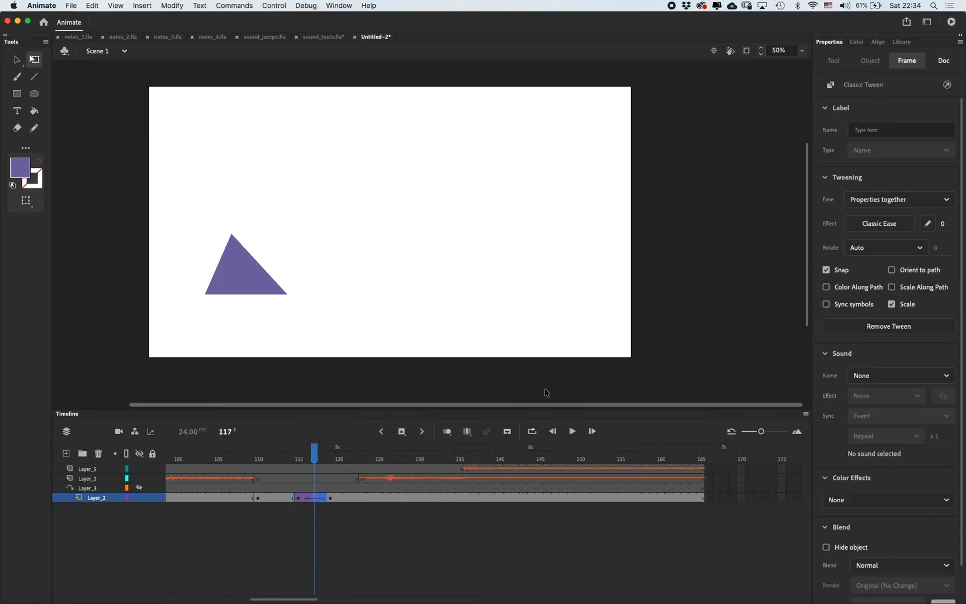
left_click(886, 224)
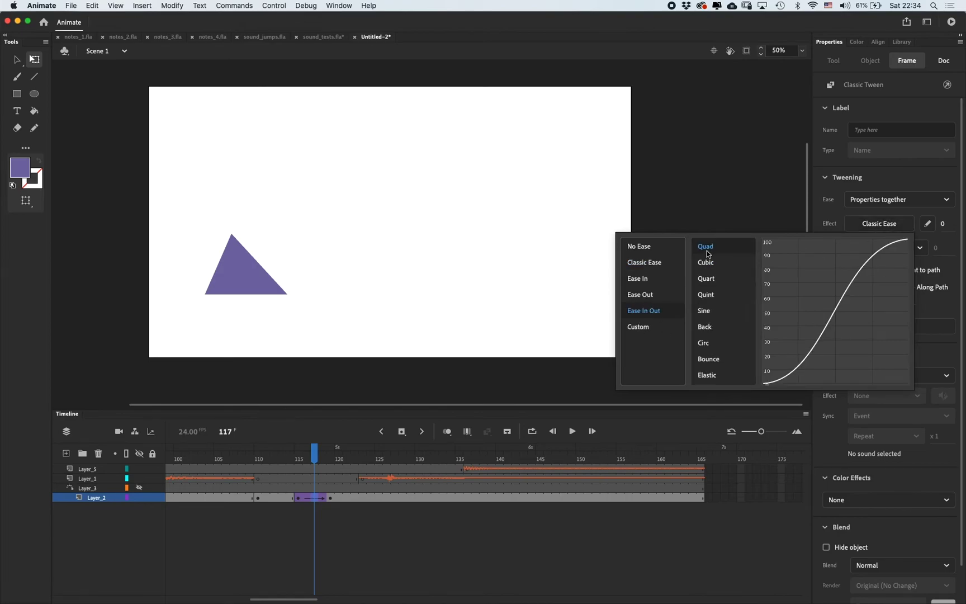
- Add keyframes at frames 120 and 121, skewing the triangle's tip forward and then stretching its front edge far to the right
left_click(331, 498)
left_click_drag(330, 498, 339, 497)
left_click_drag(218, 234, 296, 231)
mouse_move(331, 457)
left_mouse_down()
mouse_move(320, 455)
mouse_move(340, 456)
left_mouse_up()
left_click(339, 501)
left_click(347, 498)
left_click_drag(308, 264, 433, 263)
left_click_drag(332, 235, 362, 234)
- Add a keyframe at frame 122, narrow the stretched triangle from behind and shift it further right
left_click(353, 497)
left_click_drag(369, 276, 382, 276)
left_click_drag(354, 457, 354, 459)
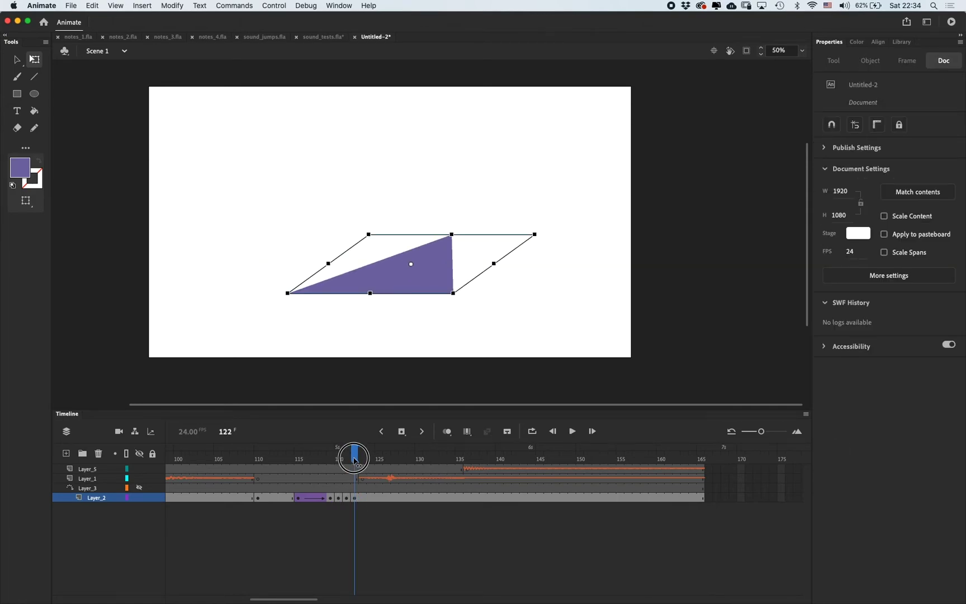
- At a frame 123 keyframe, pull the triangle's back edge forward and flatten it slightly while leaning forward, and add a keyframe at frame 125
left_click(354, 498)
left_click_drag(355, 497, 362, 498)
left_click(363, 497)
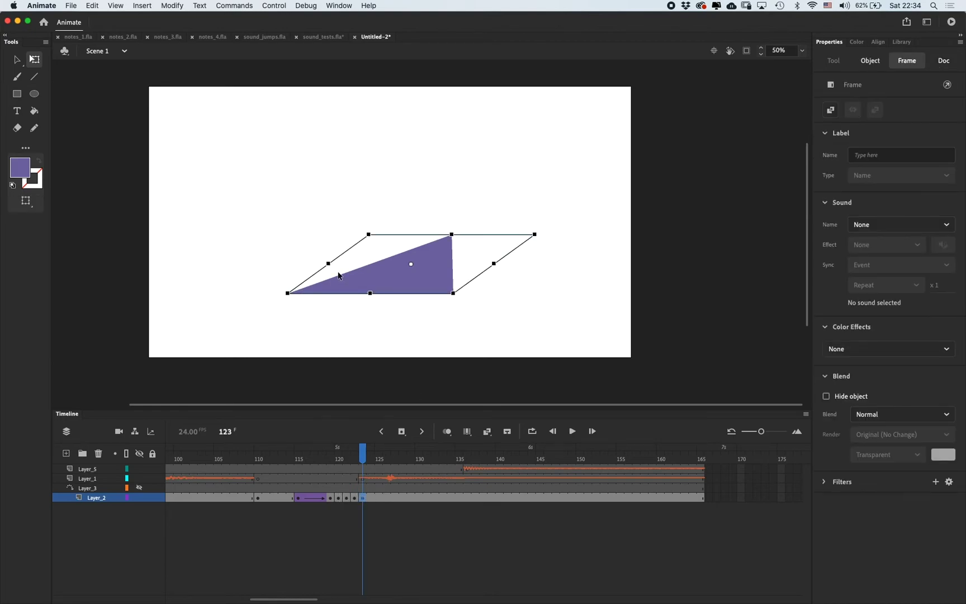
left_click_drag(328, 263, 415, 263)
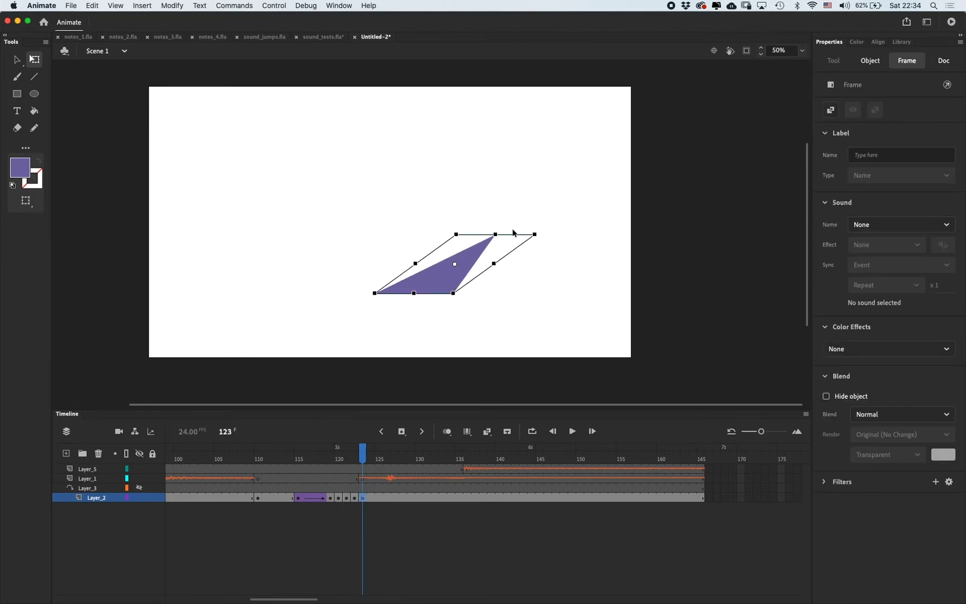
left_click_drag(497, 234, 461, 241)
left_click_drag(353, 450, 361, 462)
left_click_drag(363, 498, 380, 495)
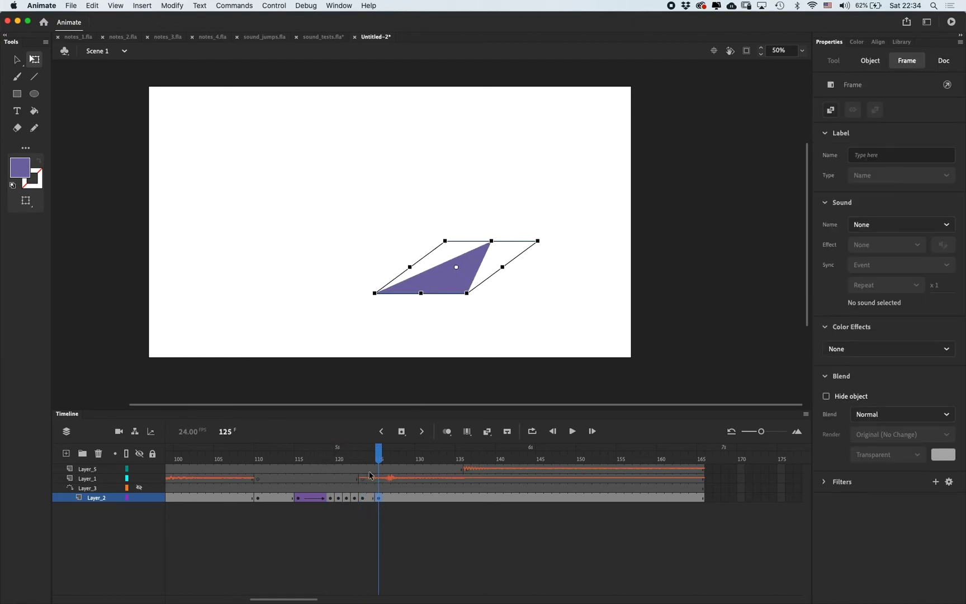
- Move the sounds earlier so the swish on Layer_1 starts at frame 117 and the drum on Layer_5 at frame 123, and play back
left_click(363, 479)
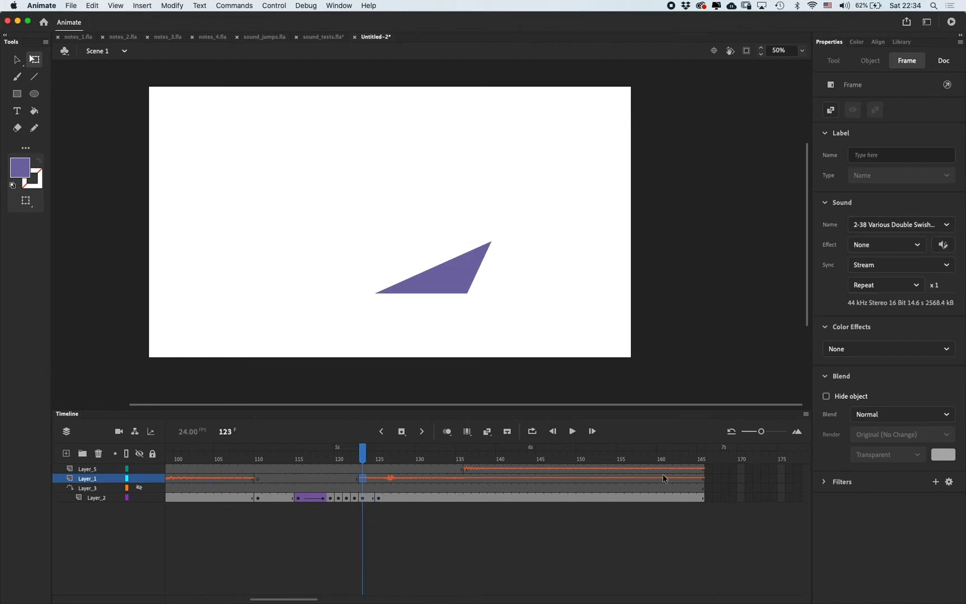
left_click(703, 469, "shift")
left_click_drag(523, 481, 475, 478)
left_click_drag(351, 463, 291, 465)
left_click(418, 468)
left_click_drag(418, 469, 363, 469)
left_click(276, 463)
key("Return")
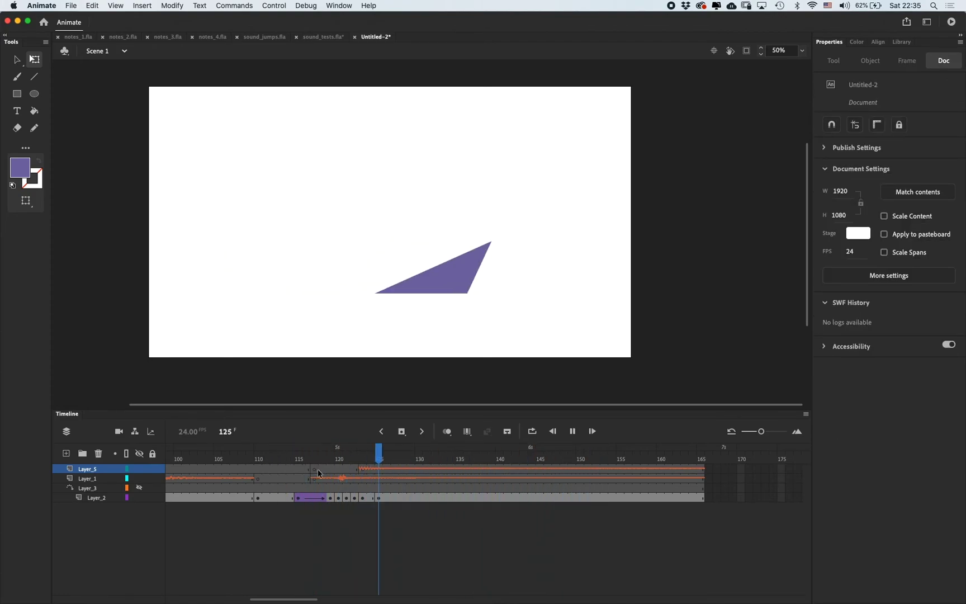
- Skew the triangle's tip alternately backward and forward by decreasing amounts at keyframes 125, 128, 130 and 132 for a settling wobble
left_click(363, 498)
left_click(379, 497)
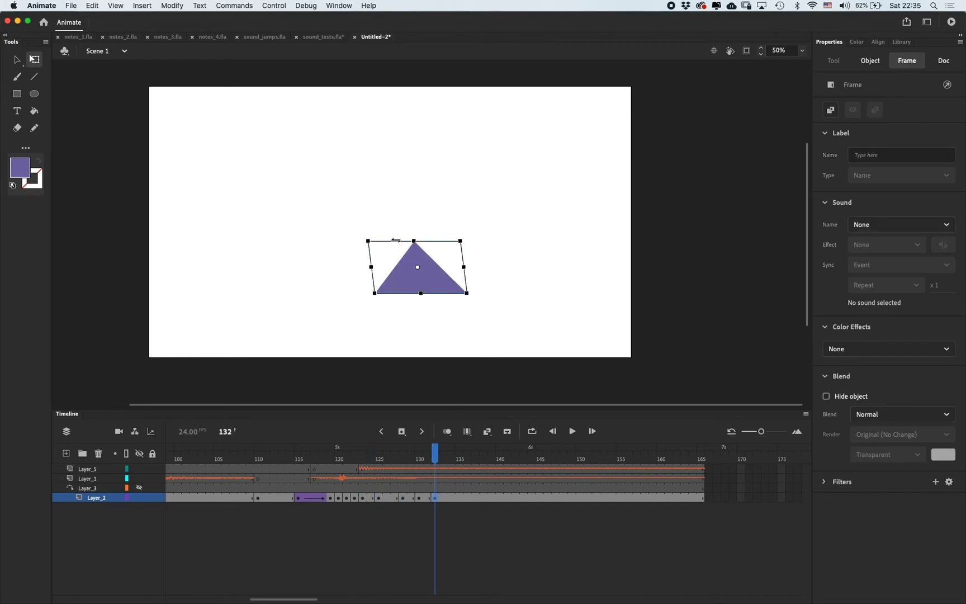
left_click_drag(397, 241, 406, 241)
- Shift both sounds nine frames later and insert three frames on all layers to lengthen the backward lean at frame 119
left_click_drag(363, 454, 702, 472)
left_click_drag(335, 479, 407, 478)
left_click_drag(340, 460, 335, 458)
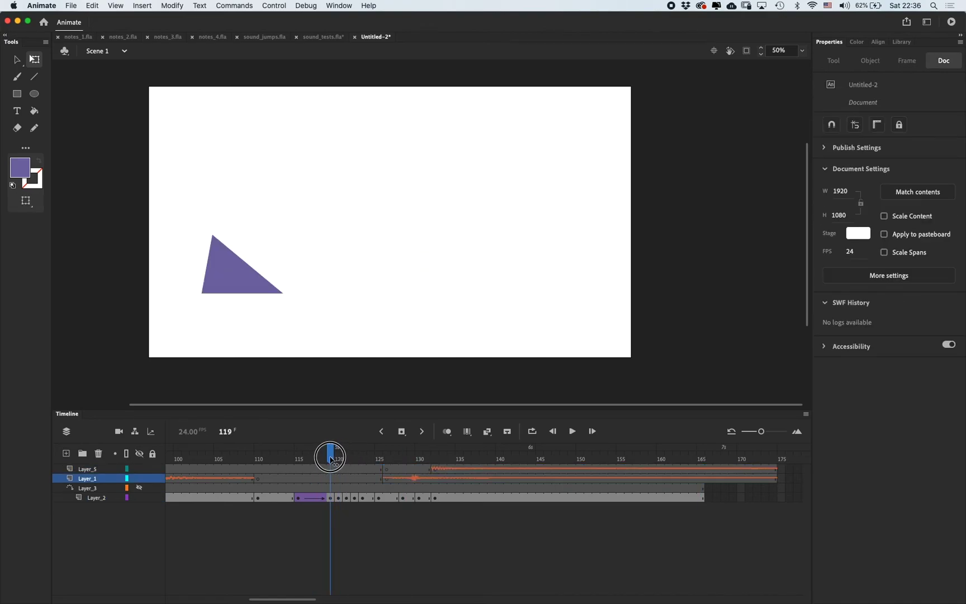
key("F5")
key("F5")
key("F5")
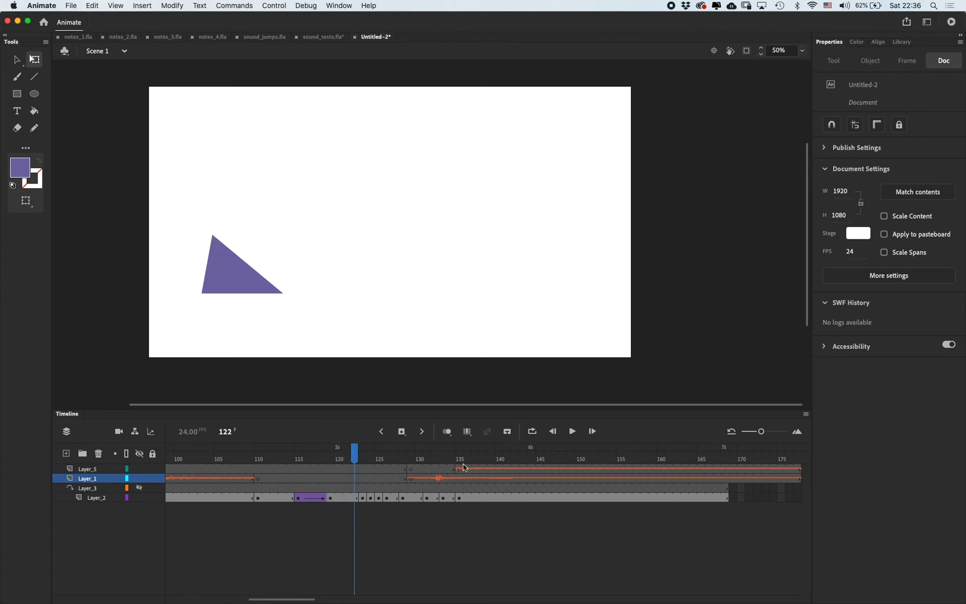
- Move the sounds so the swish starts at frame 121 and the drum at frame 127, and scrub the jump against them
left_click(419, 479)
left_click_drag(330, 455, 371, 452)
left_click(413, 478)
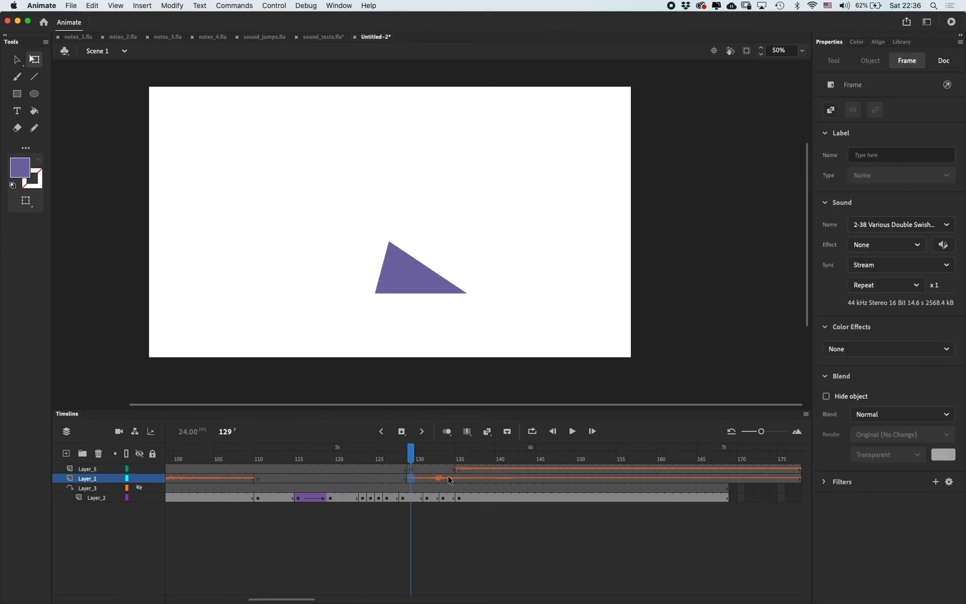
left_click(741, 469, "shift")
left_click_drag(524, 473, 460, 473)
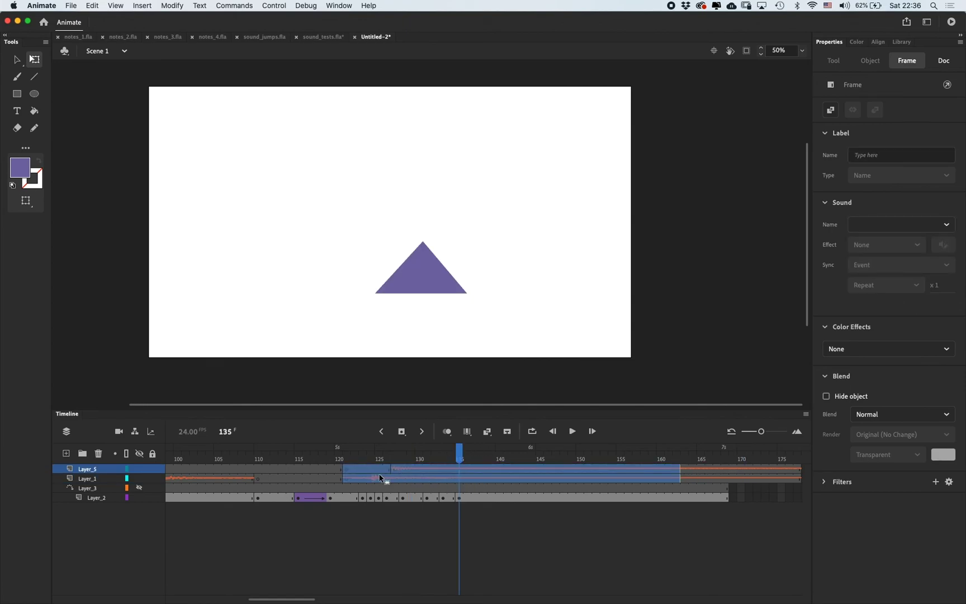
left_click(363, 452)
left_click(372, 453)
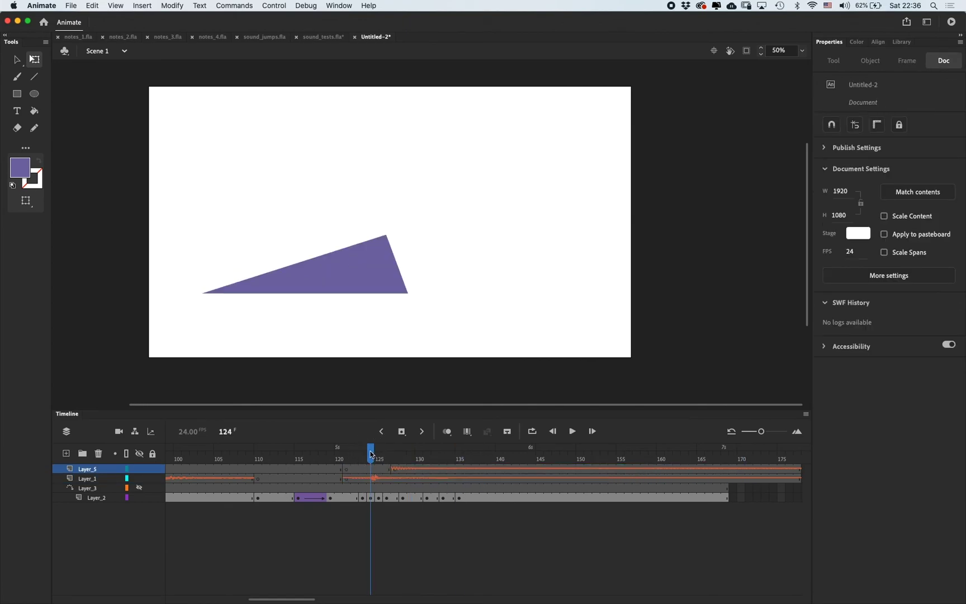
left_click_drag(375, 447, 394, 470)
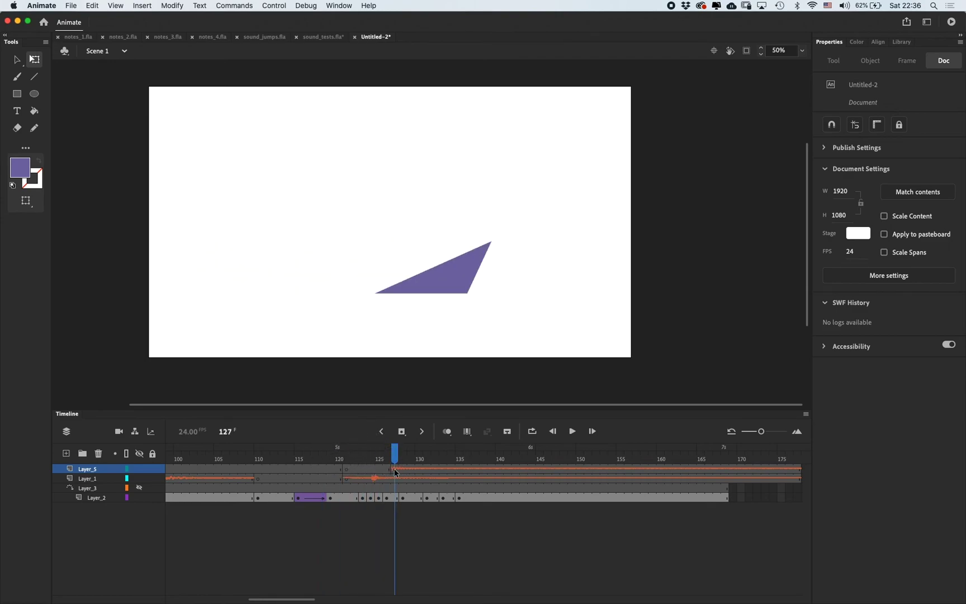
- Create classic tweens across the triangle's landing and wobble keyframes on Layer_2 up to frame 135
left_click(398, 498)
left_click(452, 499, "shift")
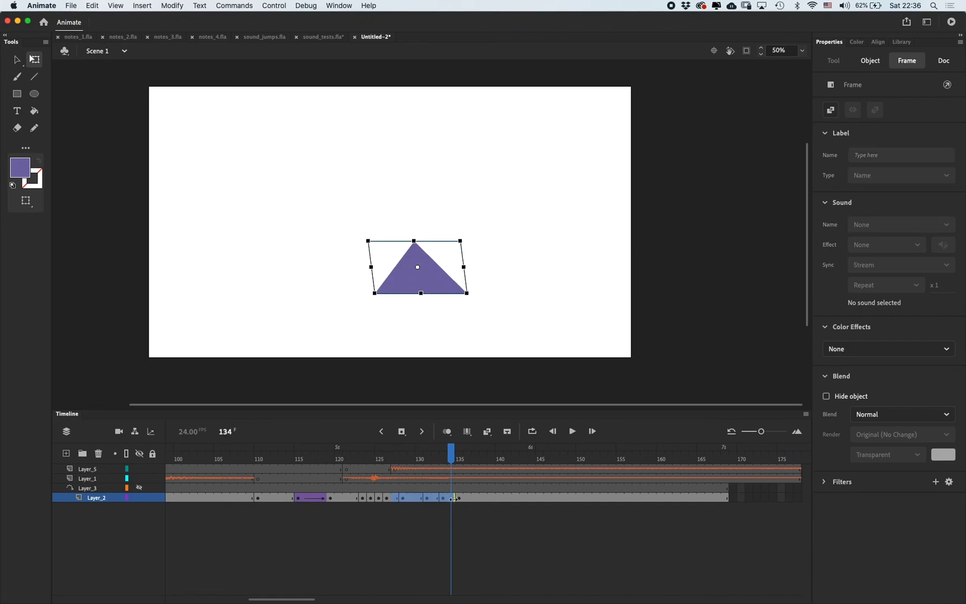
right_click(439, 495)
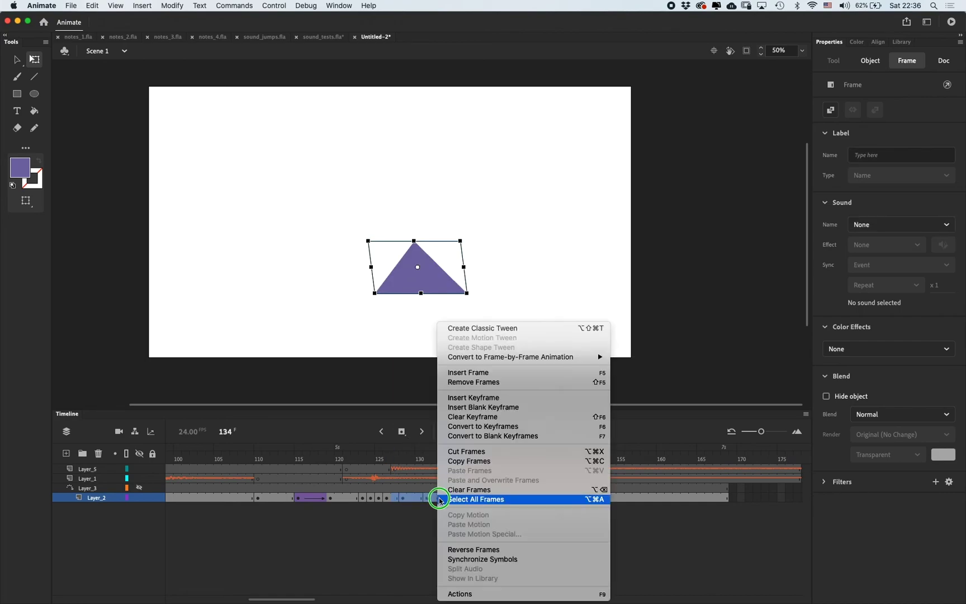
left_click(517, 328)
left_click(452, 529)
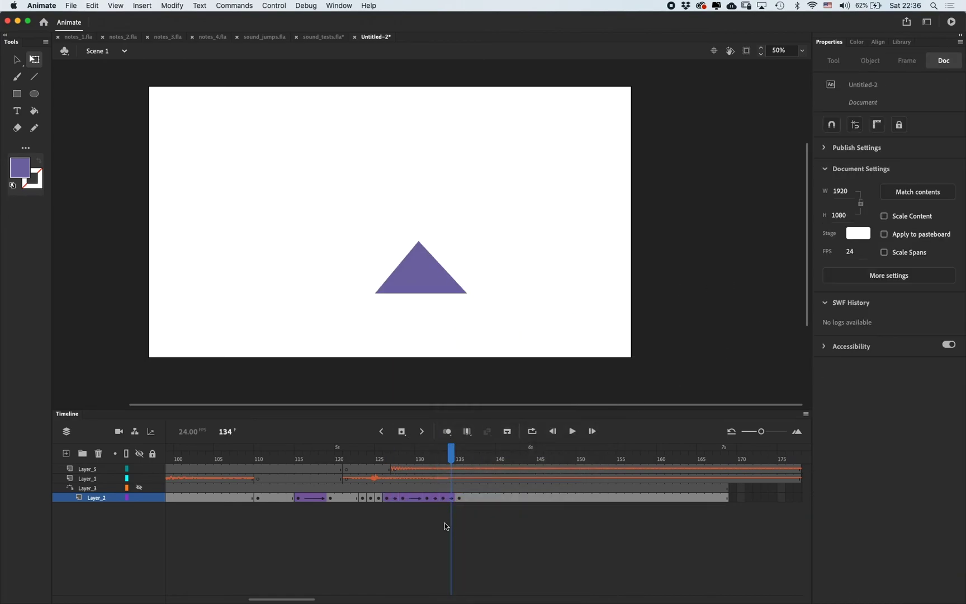
- Apply the Quad Ease In Out effect to the wobble tweens on Layer_2 through frame 134
left_click(410, 495)
left_click(450, 498, "shift")
left_click(394, 498)
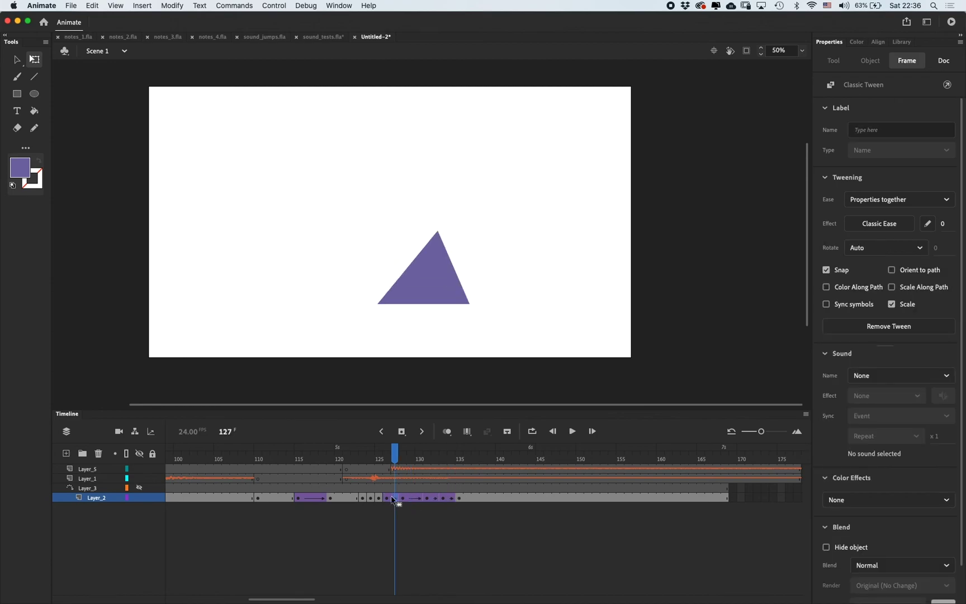
left_click(387, 499)
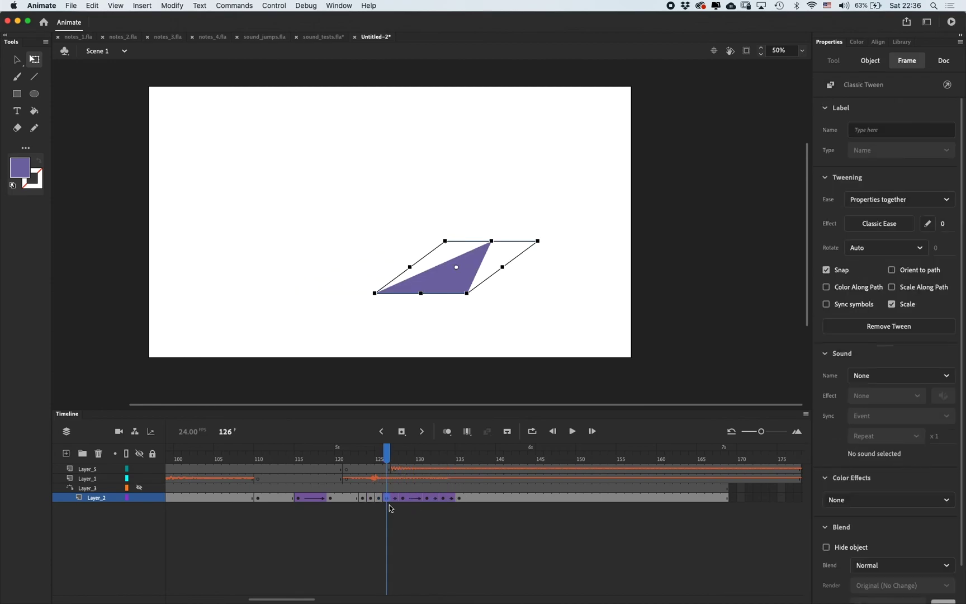
left_click(399, 502)
left_click(394, 499)
left_click(452, 498)
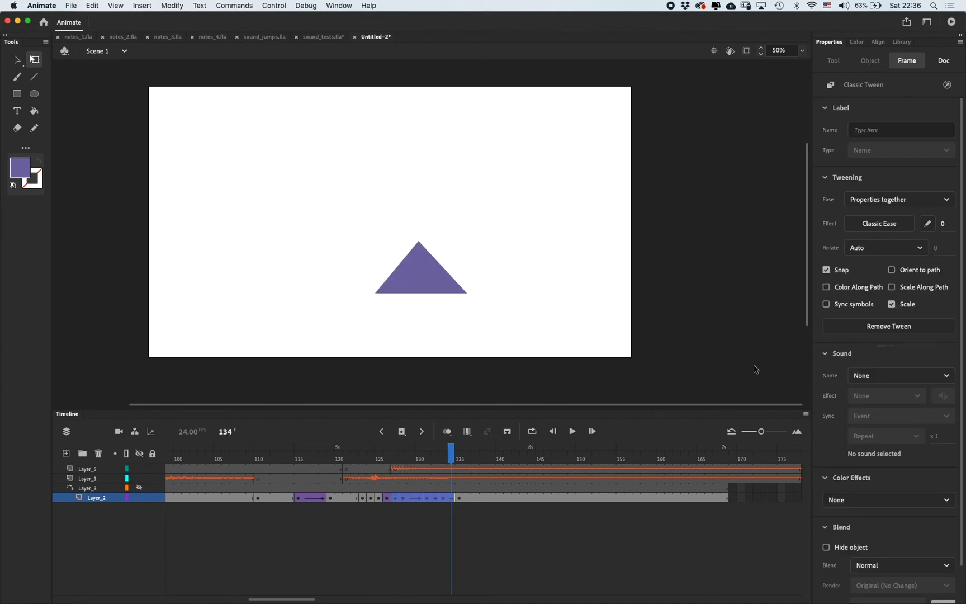
left_click(891, 226)
left_click(649, 312)
- Add a keyframe at frame 127 and raise the triangle's base to ground level, using onion skinning as a reference
left_click_drag(423, 458, 395, 472)
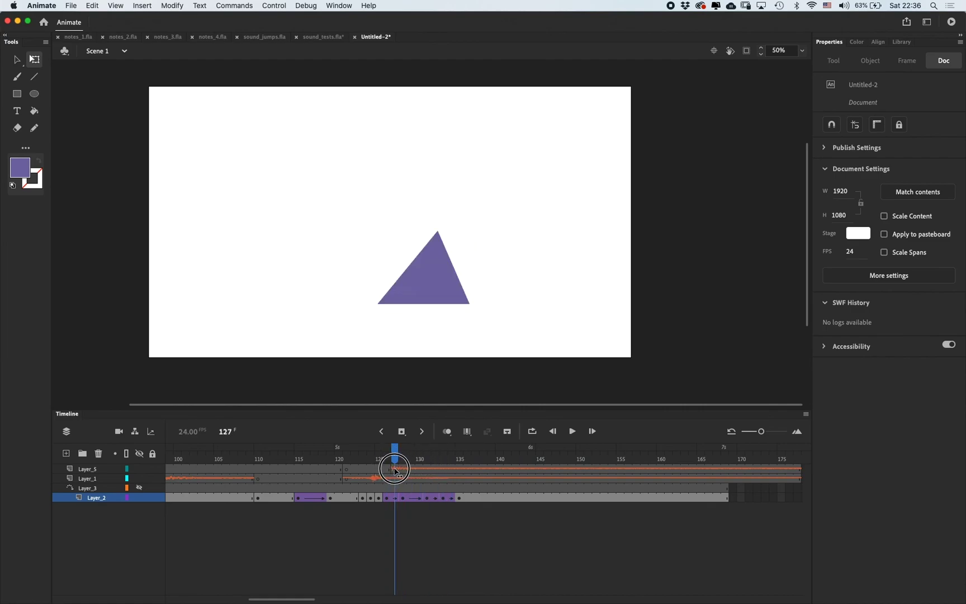
left_click(396, 499)
key("F6")
key("alt+shift+o")
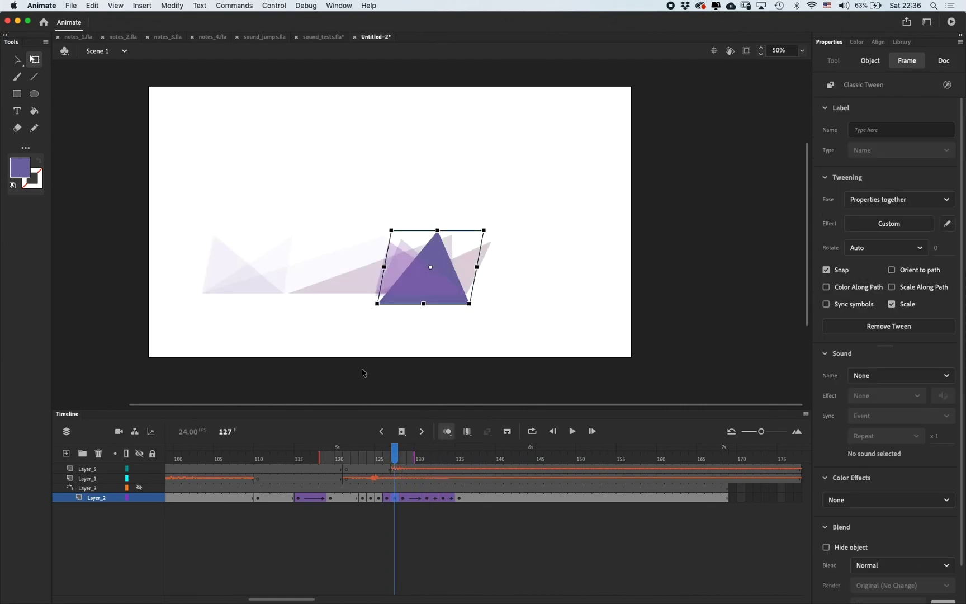
mouse_move(424, 304)
left_mouse_down()
mouse_move(421, 287)
mouse_move(425, 294)
left_mouse_up()
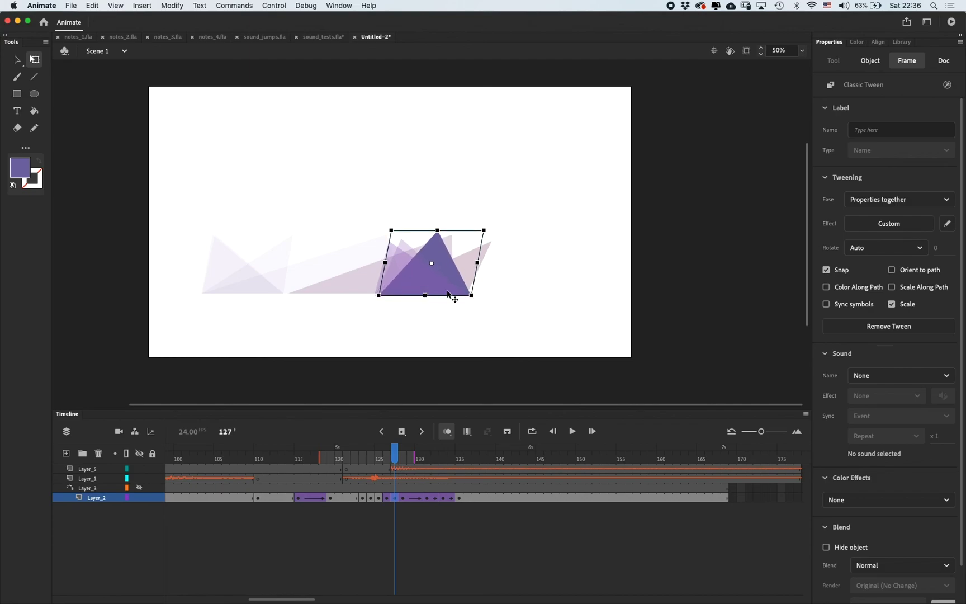
left_click(447, 434)
- Play back the triangle's jump from frame 113 and scrub the landing around frames 126 to 128
left_click_drag(394, 454, 282, 456)
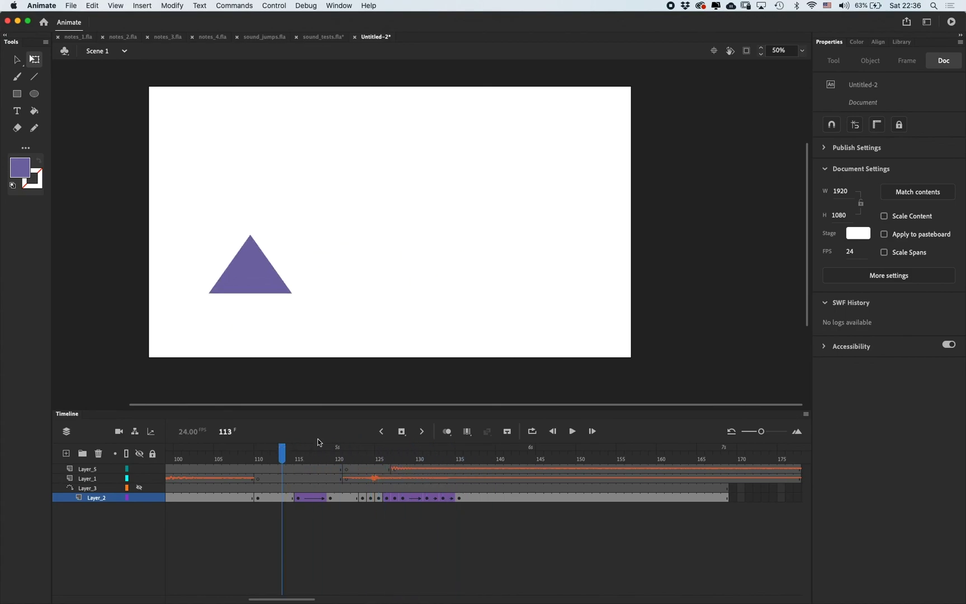
key("Return")
key("Return")
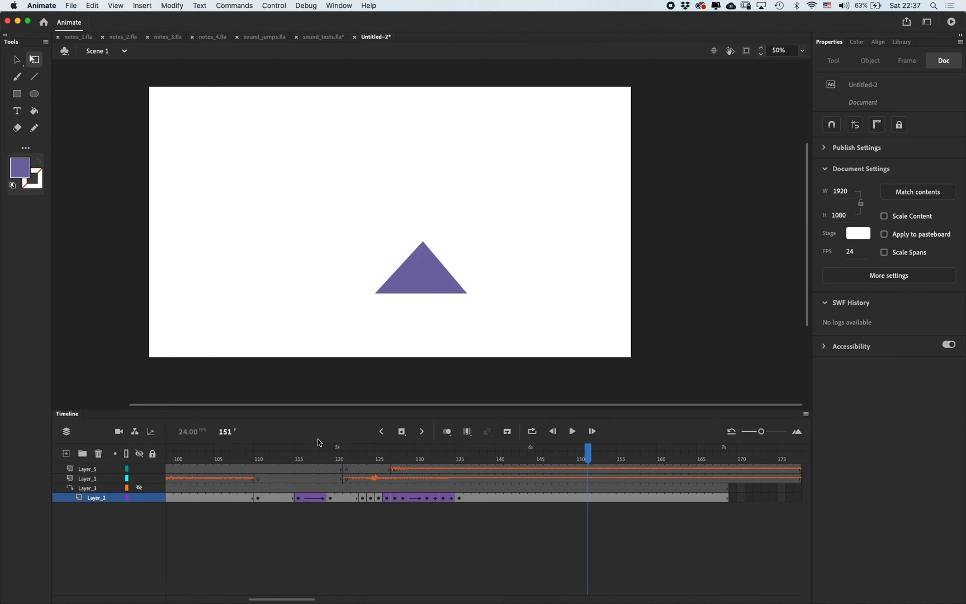
left_click(396, 459)
left_click(404, 460)
left_click_drag(405, 459, 384, 460)
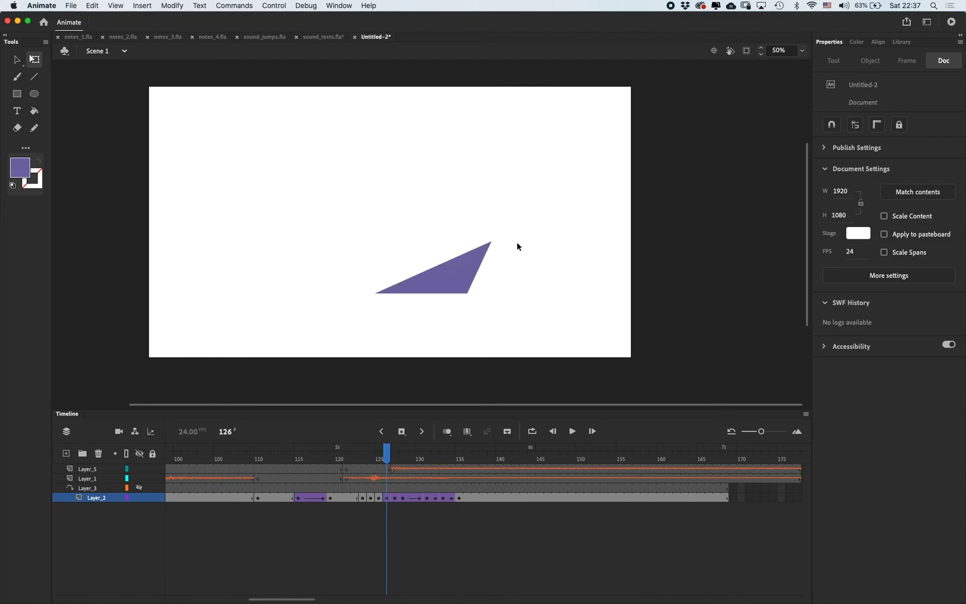
- Examine the triangle's wobble keyframes from frame 126 to frame 135 one by one and play back the animation
left_click(395, 499)
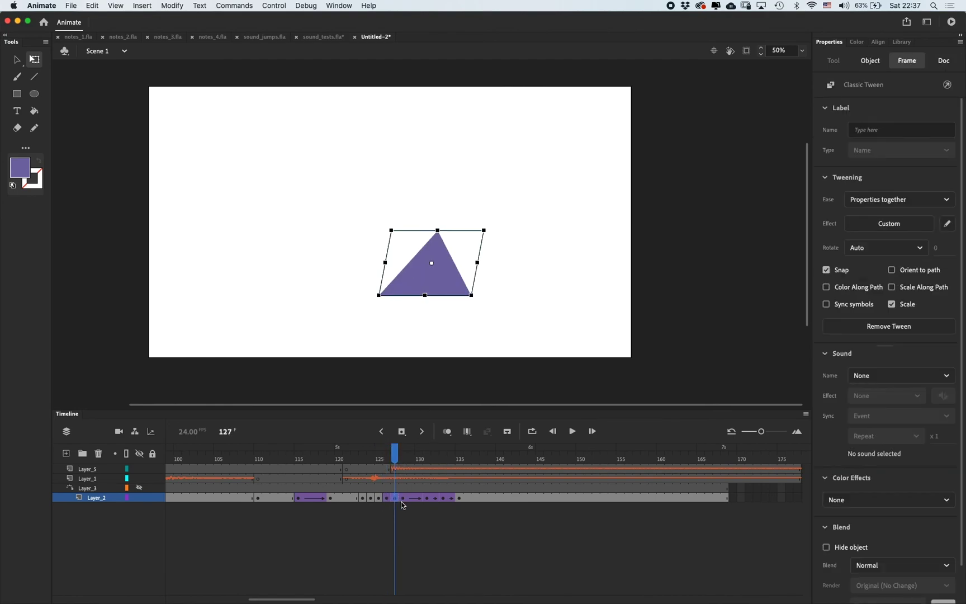
left_click(404, 498)
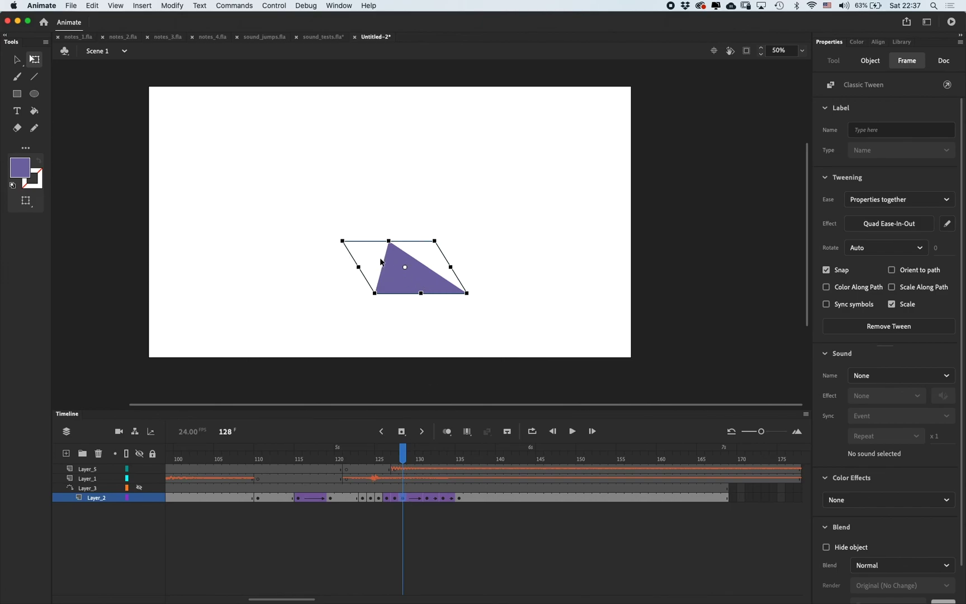
left_click(427, 499)
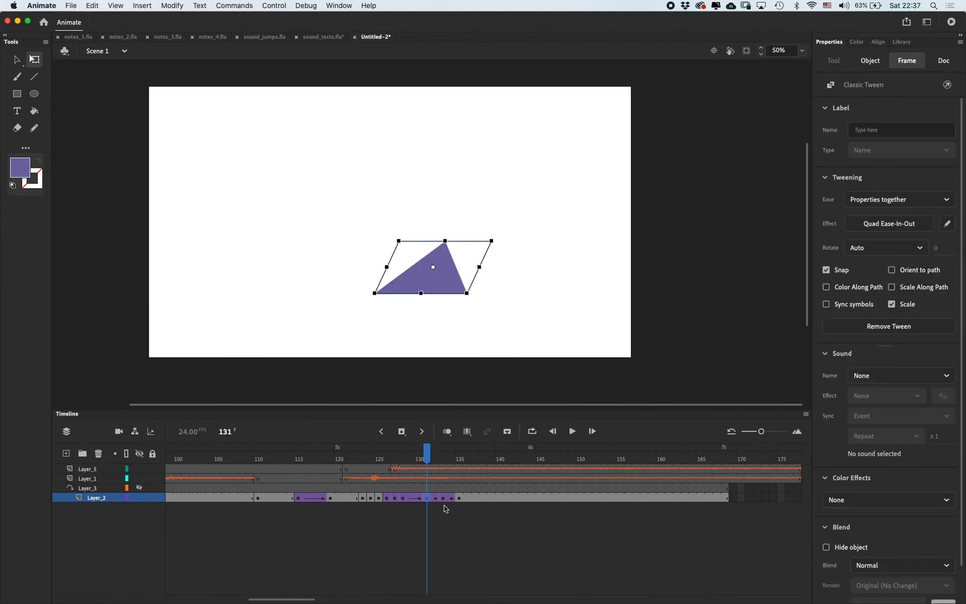
left_click(445, 499)
left_click(459, 499)
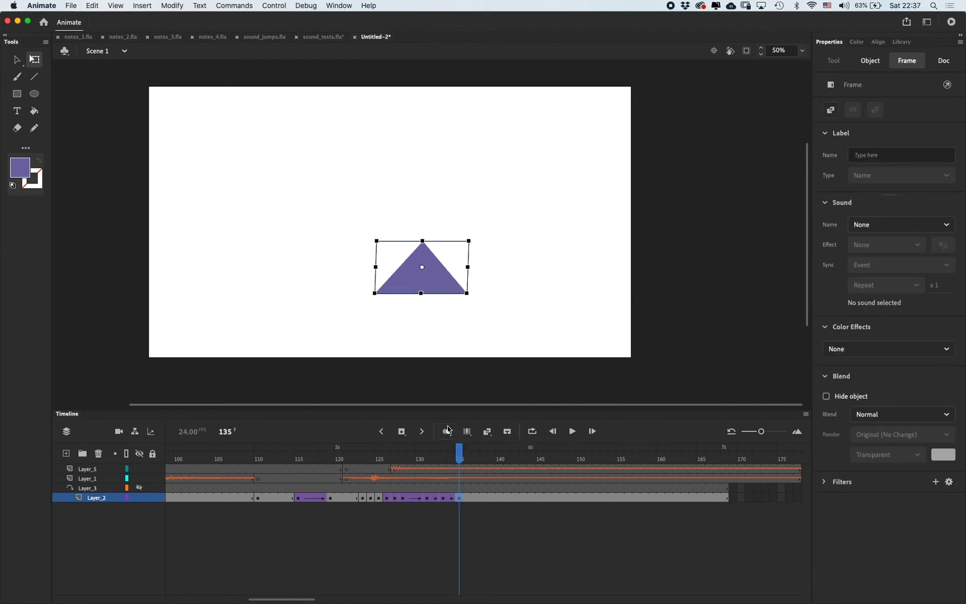
left_click(386, 500)
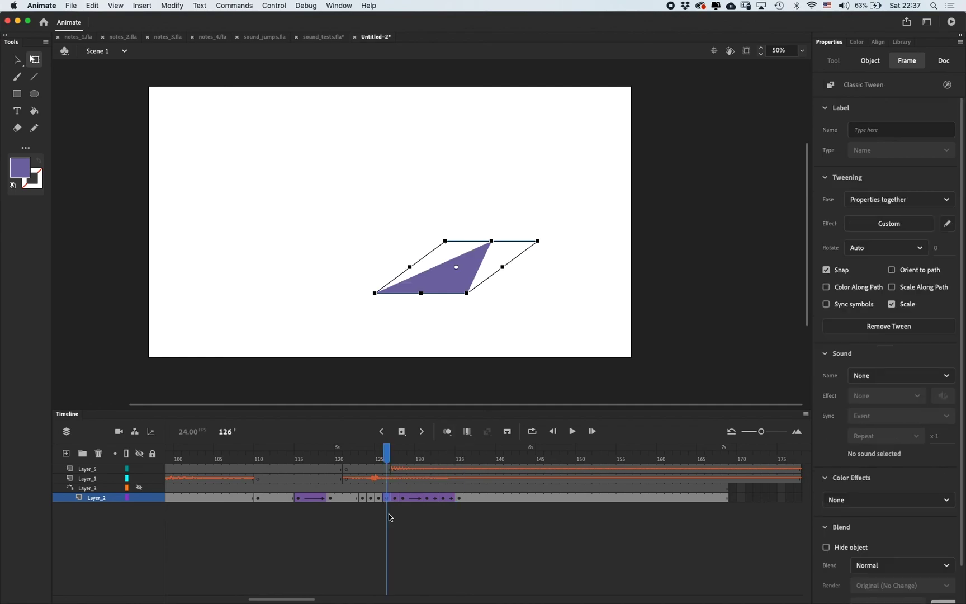
left_click(403, 498)
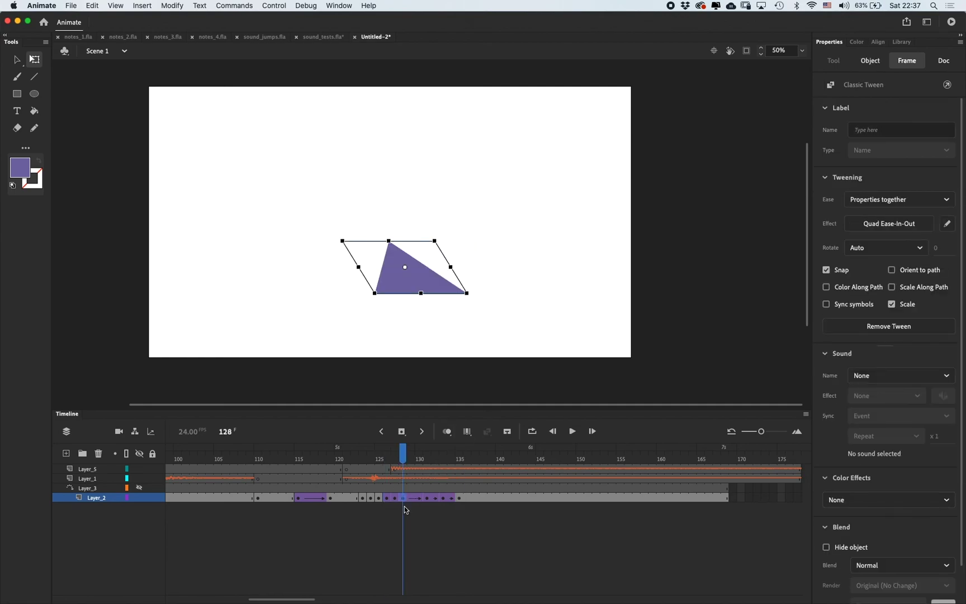
left_click(427, 499)
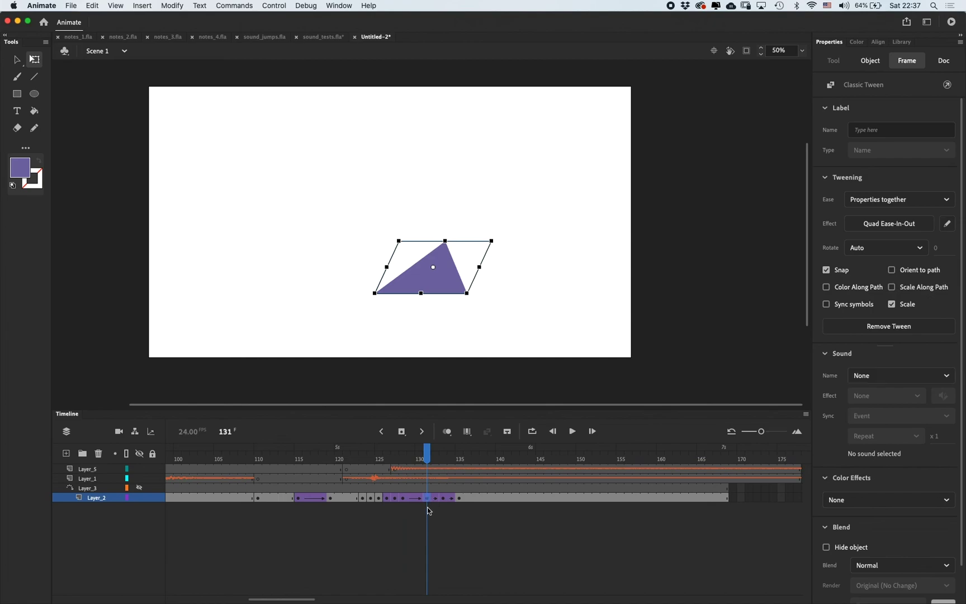
left_click(443, 498)
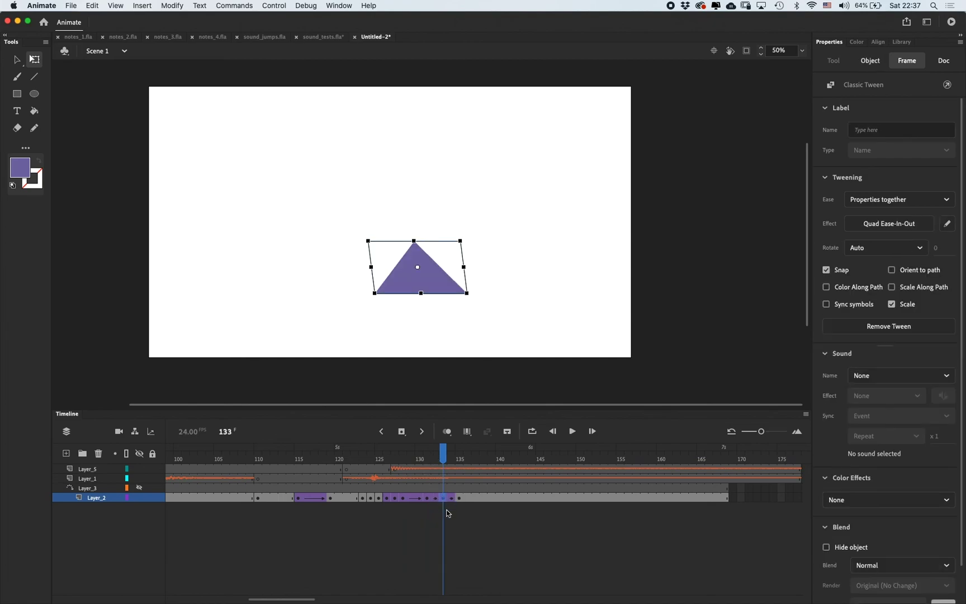
left_click(459, 499)
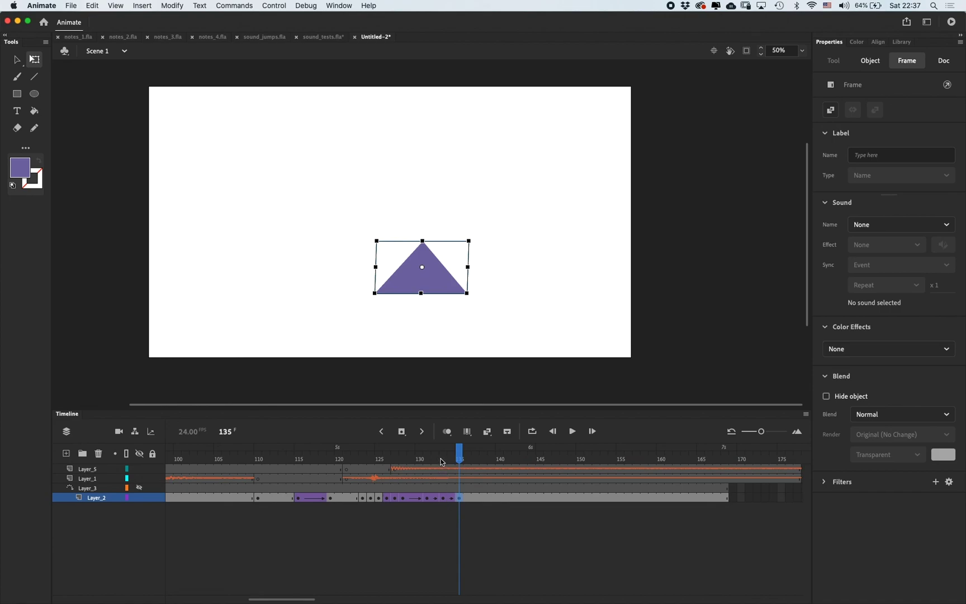
key("Return")
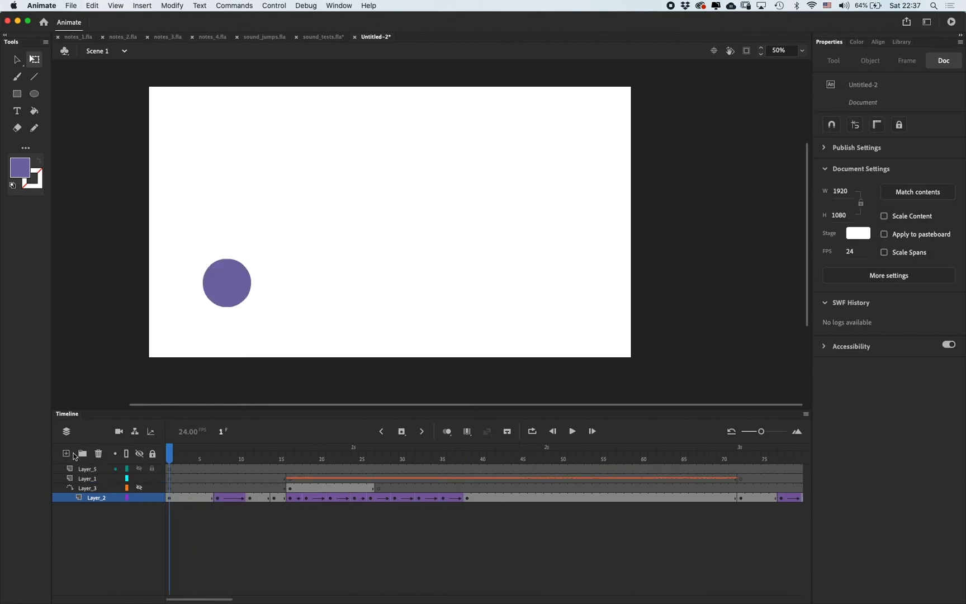